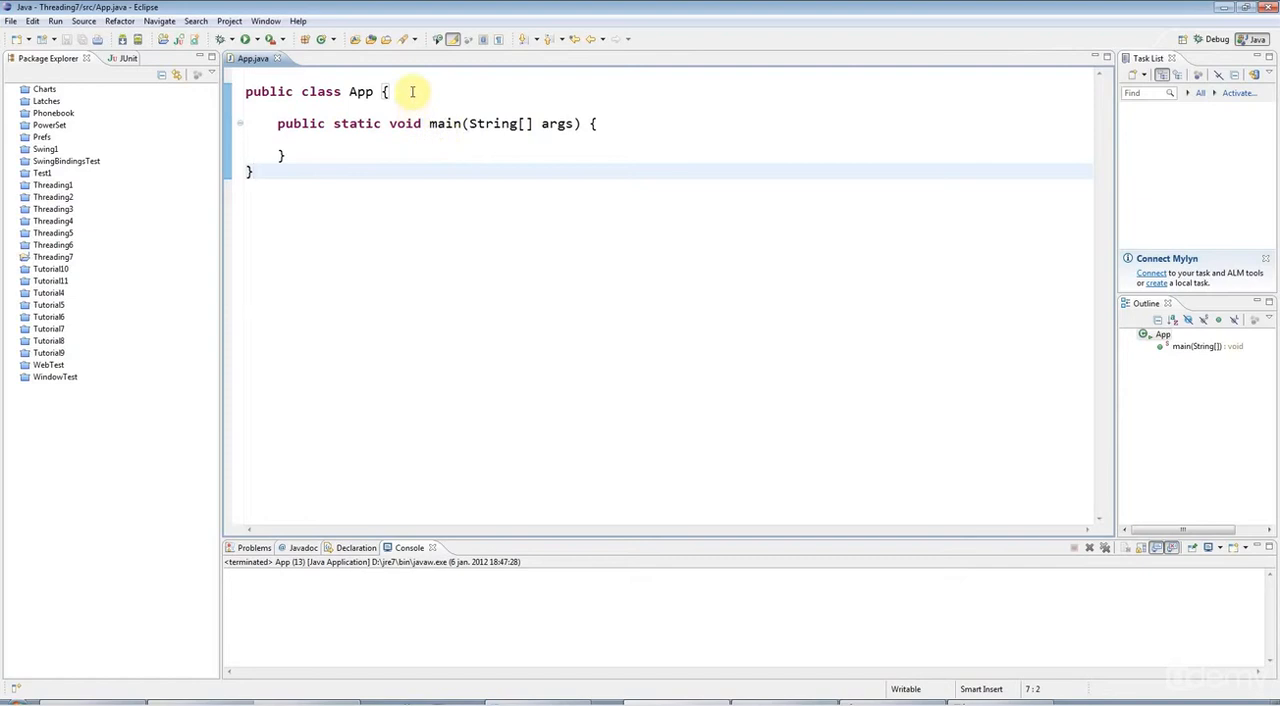
- Declare 'private BlockingQueue queue = new ArrayBlockingQueue(10);' and import both classes from java.util.concurrent
{"action": "left_click", "coordinate": [412, 91]}
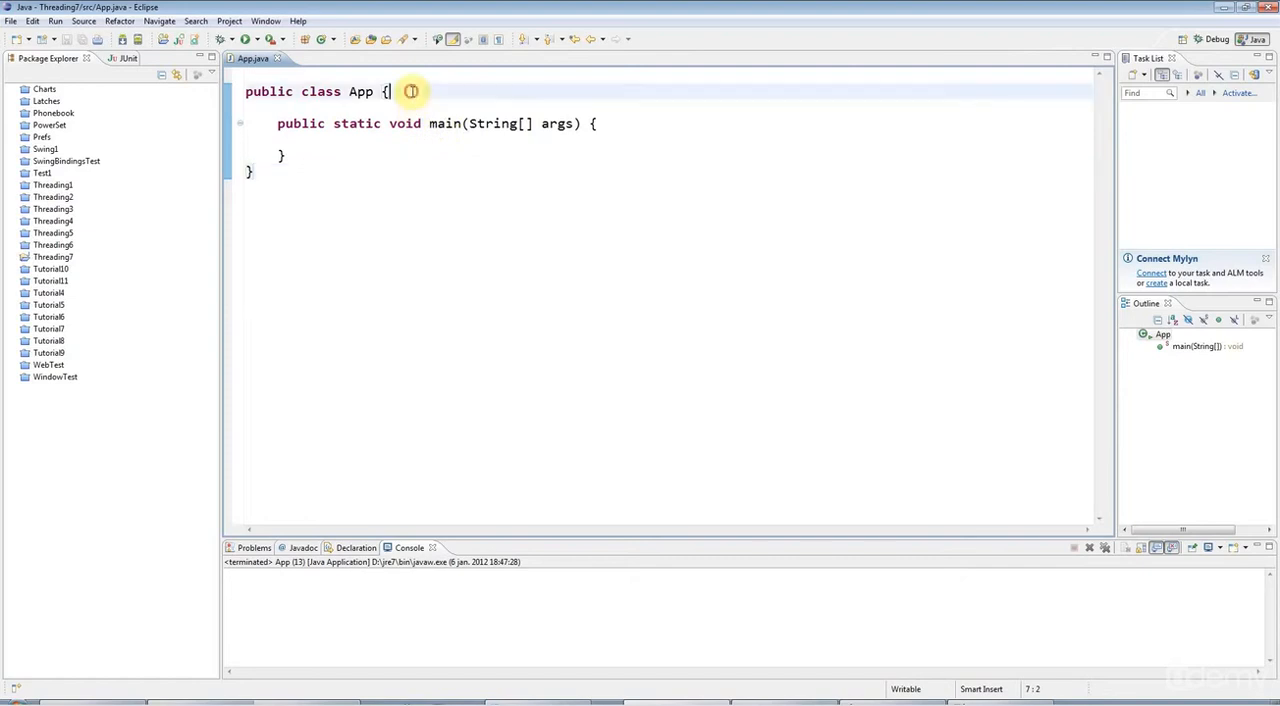
{"action": "key", "text": "Return"}
{"action": "key", "text": "Return"}
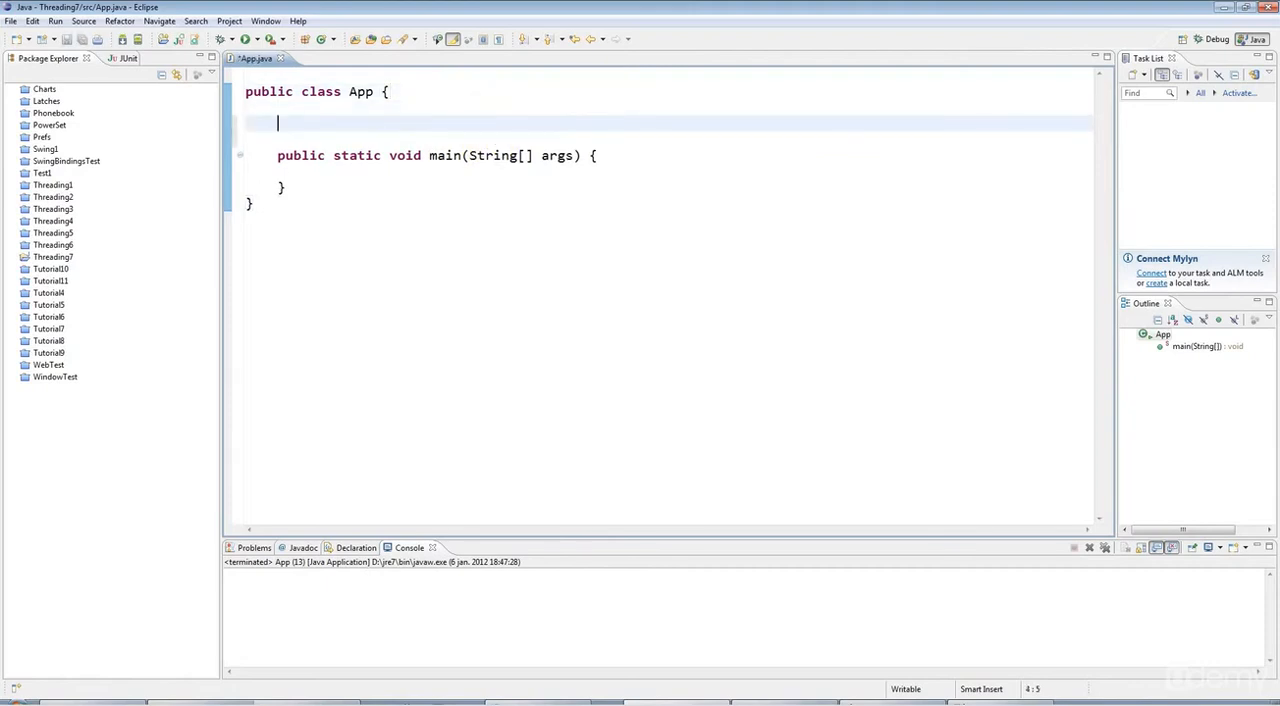
{"action": "type", "text": "private "}
{"action": "type", "text": "Blco"}
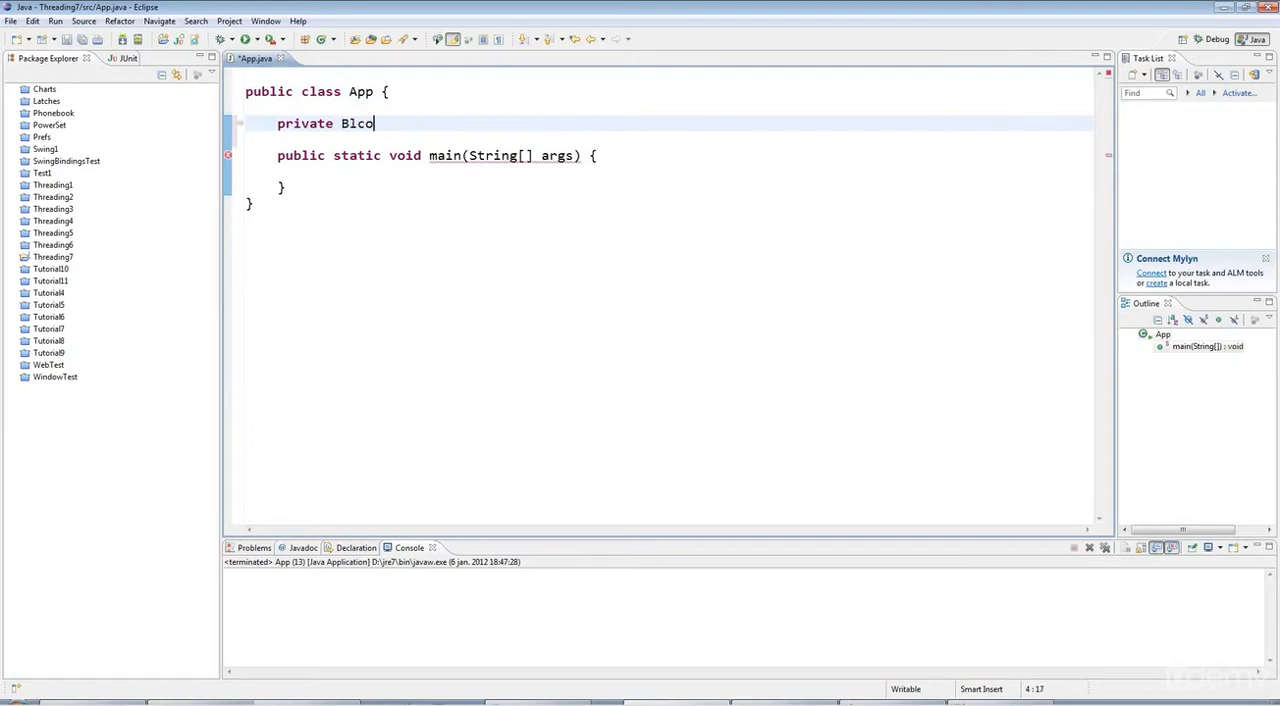
{"action": "key", "text": "BackSpace"}
{"action": "type", "text": "c"}
{"action": "key", "text": "BackSpace"}
{"action": "type", "text": "ocking"}
{"action": "type", "text": "Quaeue "}
{"action": "type", "text": "queue = new "}
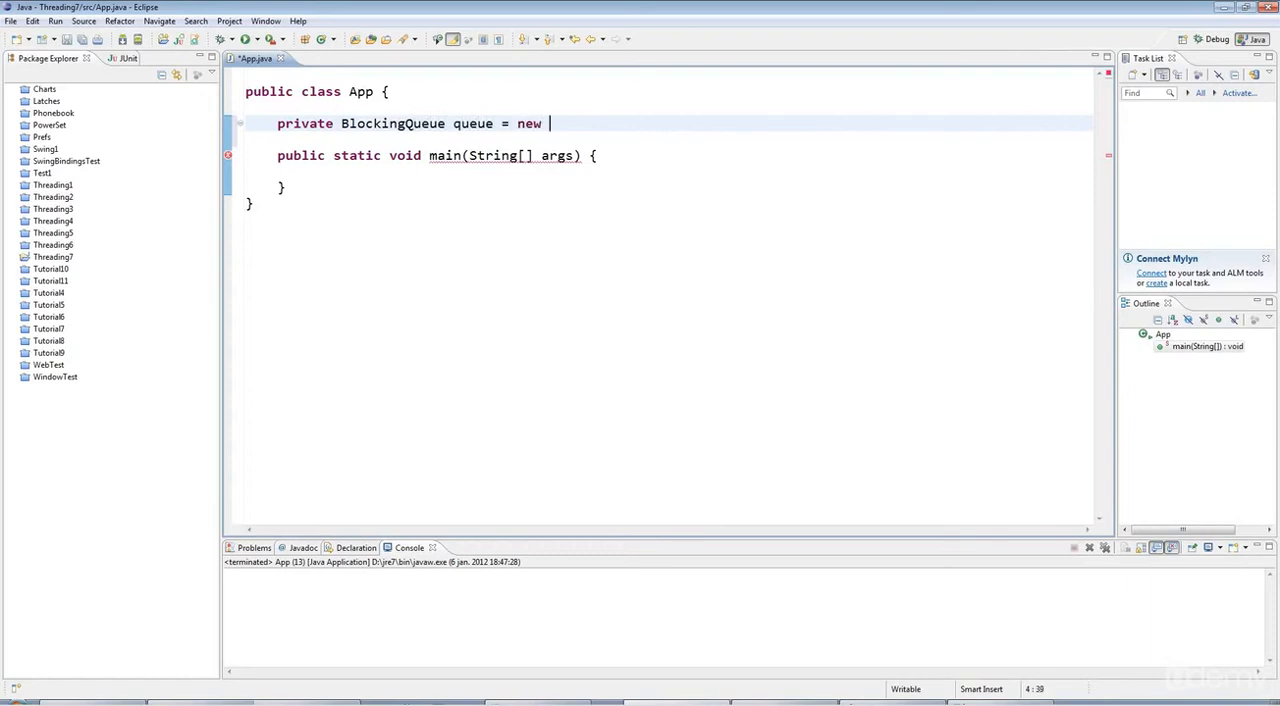
{"action": "type", "text": "Array"}
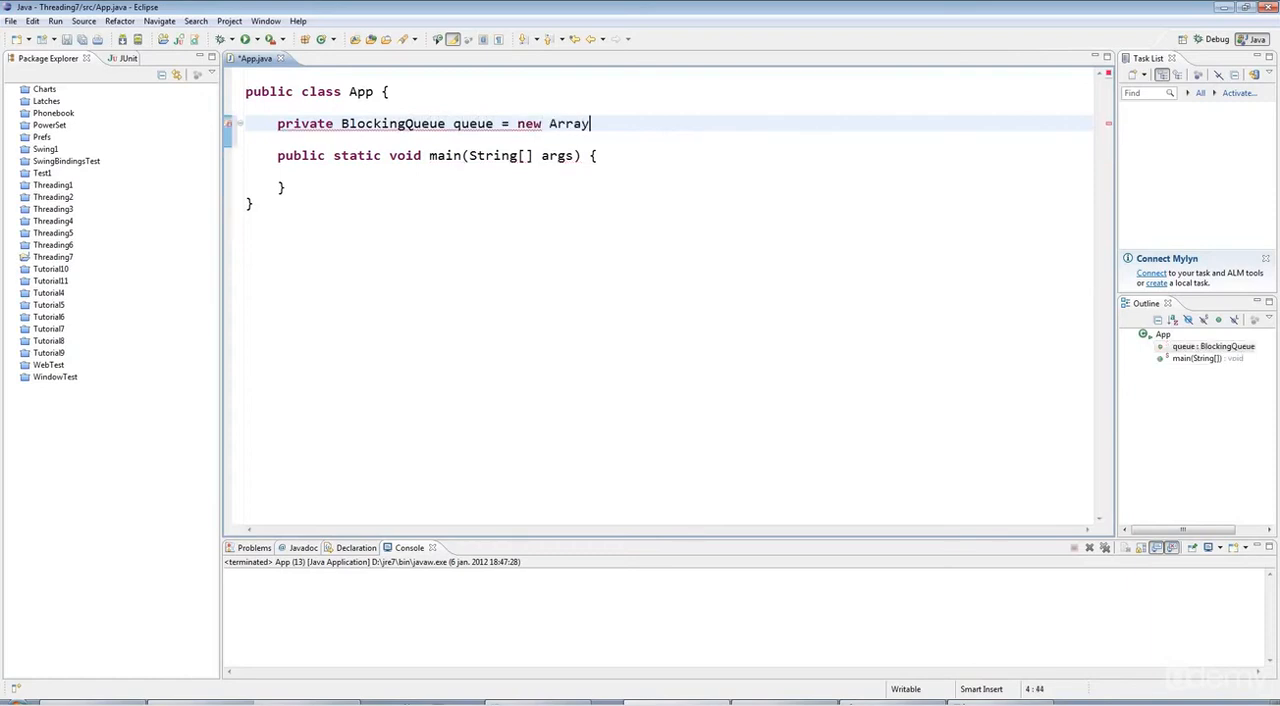
{"action": "type", "text": "BlockingQ"}
{"action": "type", "text": "ueue();"}
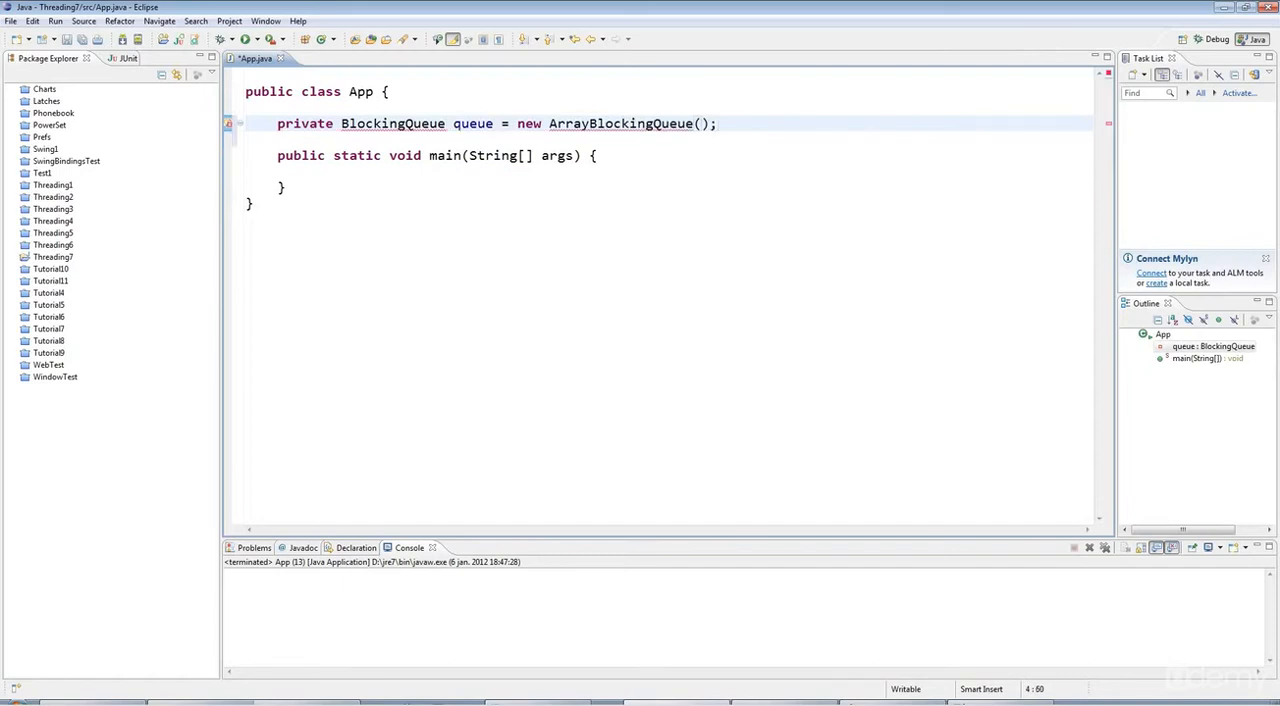
{"action": "key", "text": "ctrl+shift+o"}
- Review the BlockingQueue import, the capacity 10 and the raw-type warning on ArrayBlockingQueue
{"action": "double_click", "coordinate": [500, 91]}
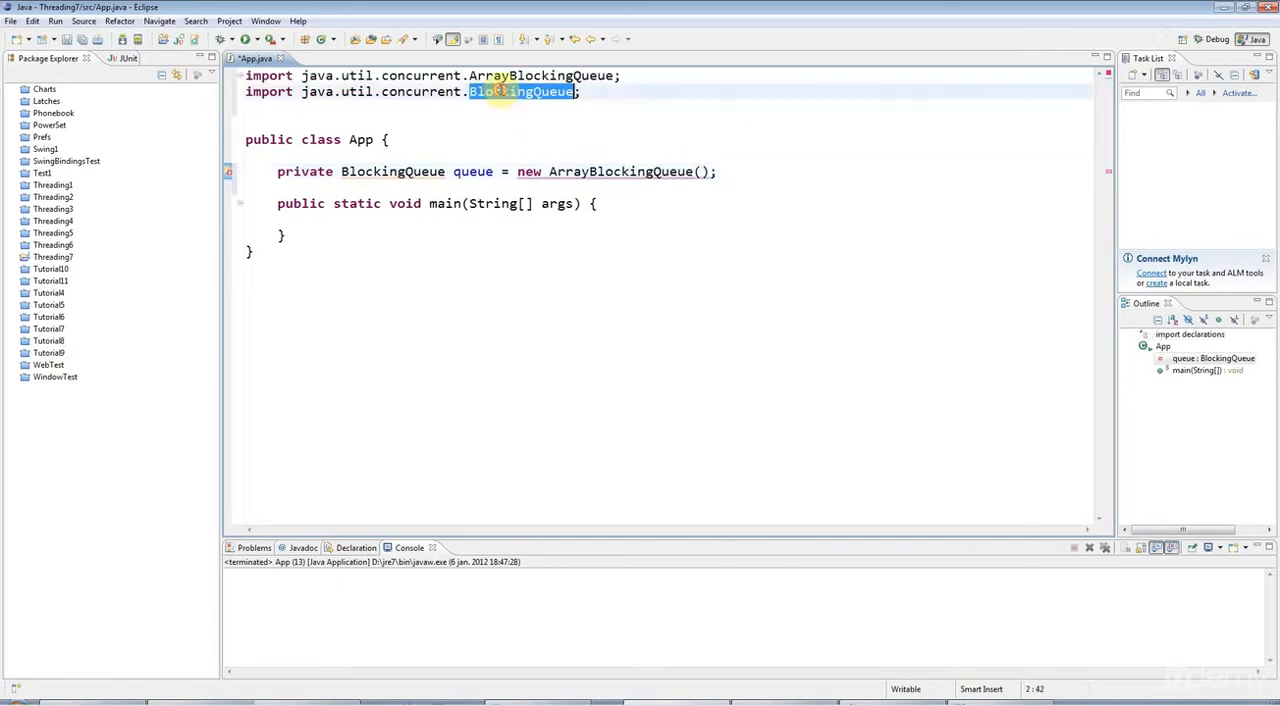
{"action": "left_click", "coordinate": [703, 172]}
{"action": "type", "text": "10"}
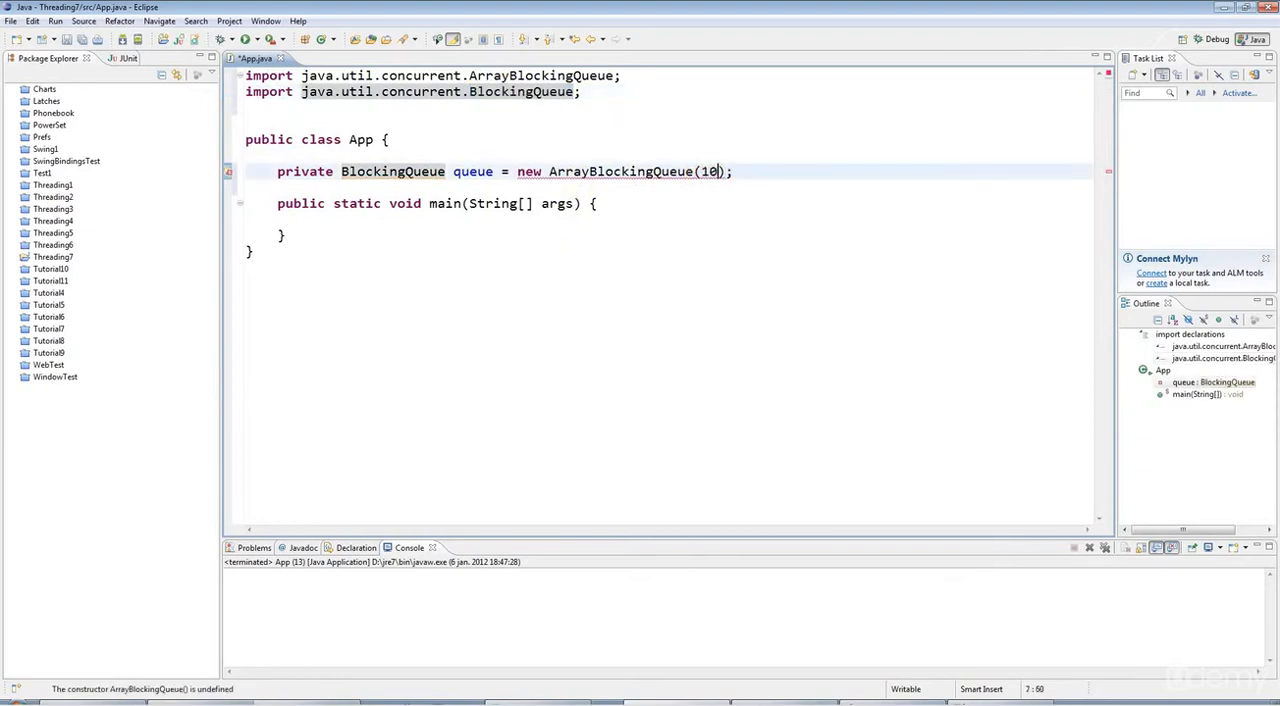
{"action": "left_click", "coordinate": [606, 204]}
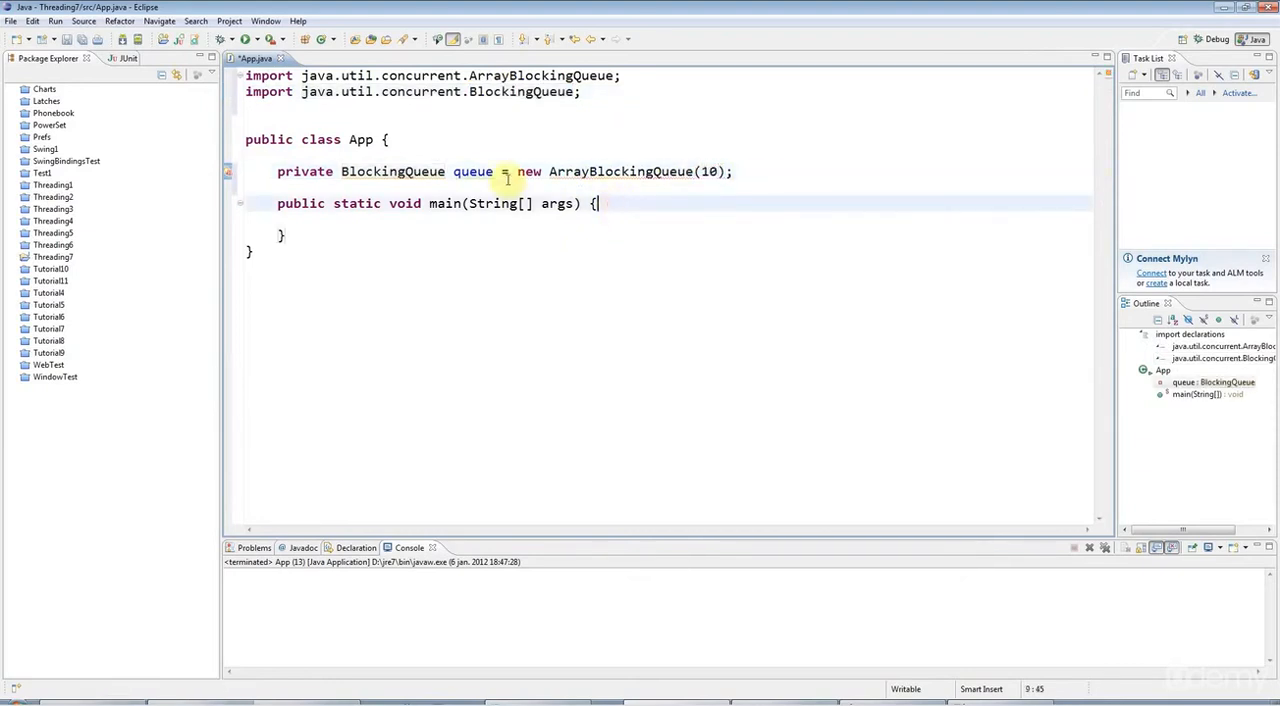
{"action": "double_click", "coordinate": [600, 172]}
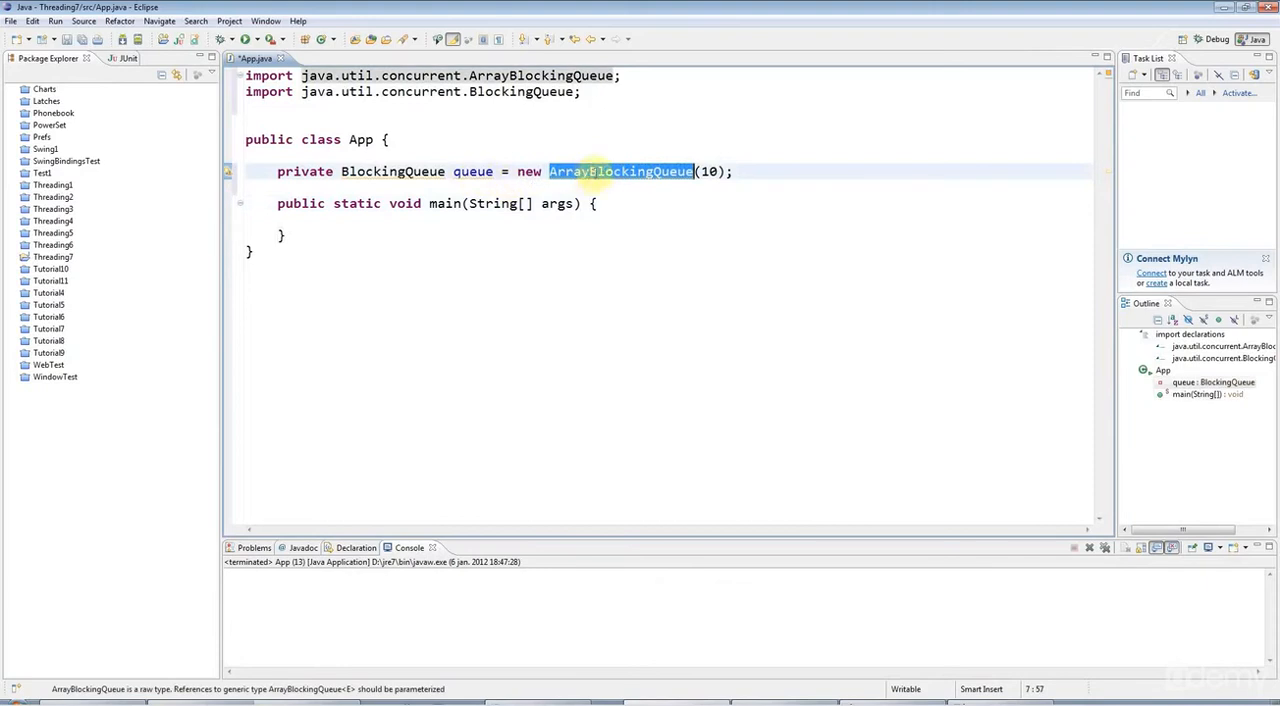
{"action": "left_click", "coordinate": [447, 172]}
{"action": "mouse_move", "coordinate": [583, 172]}
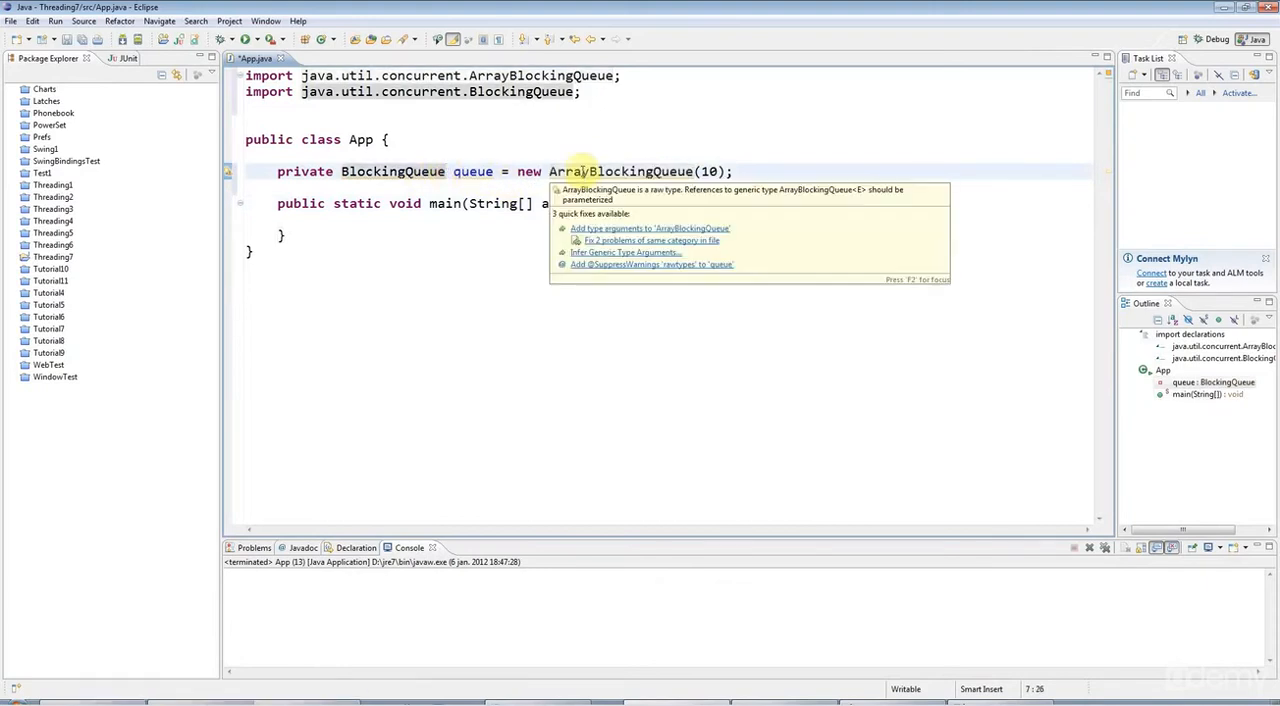
{"action": "double_click", "coordinate": [583, 172]}
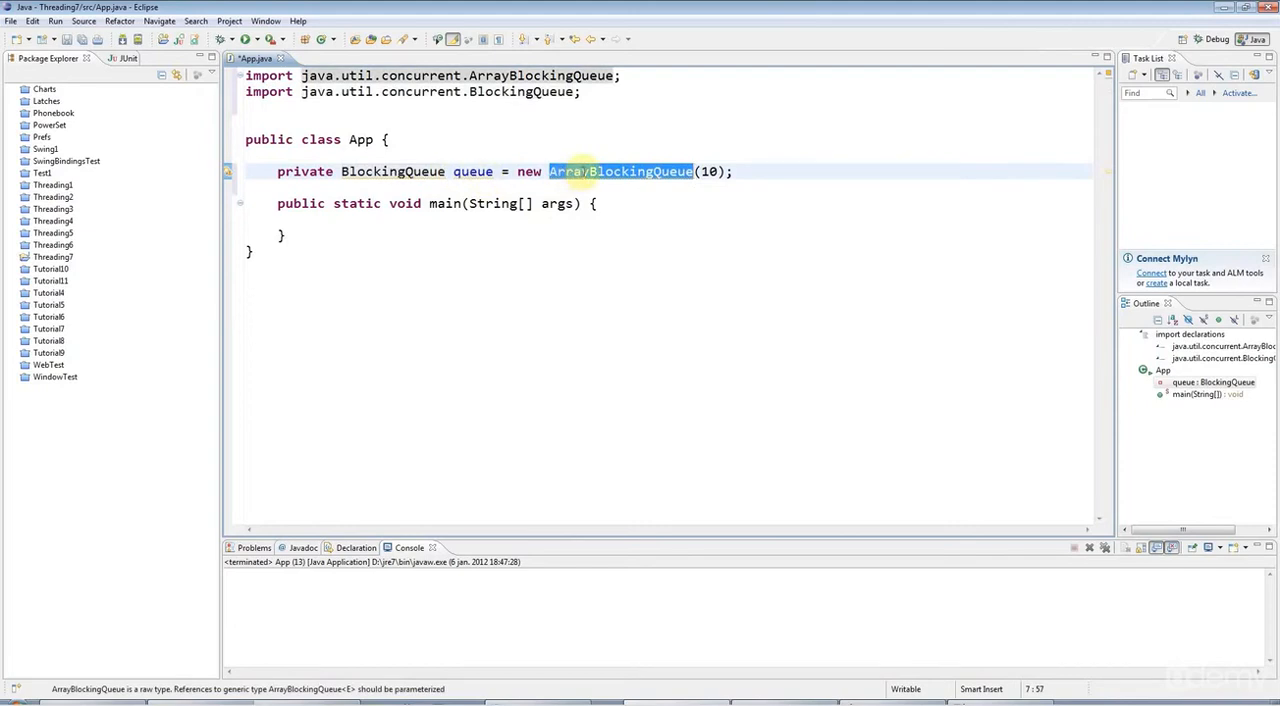
- Inspect the queue field name and dismiss its unused-field quick-fix suggestions
{"action": "double_click", "coordinate": [471, 172]}
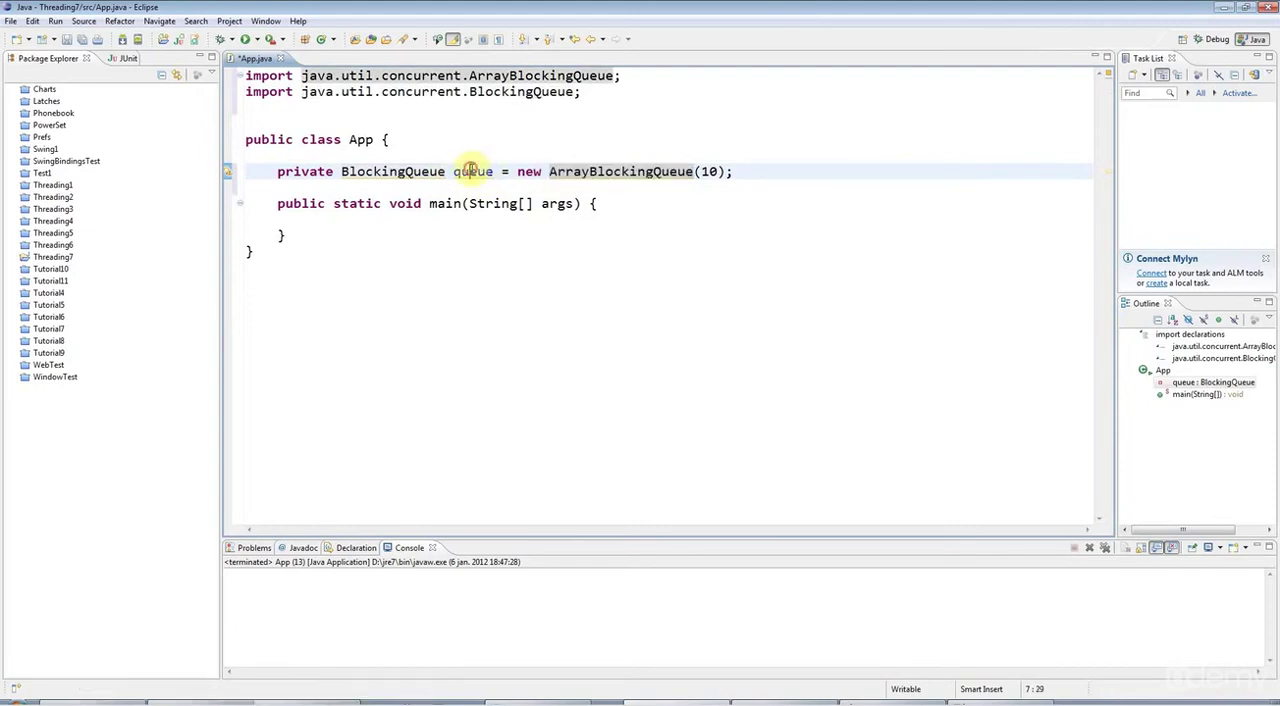
{"action": "double_click", "coordinate": [578, 171]}
{"action": "left_click", "coordinate": [483, 171]}
{"action": "double_click", "coordinate": [483, 171]}
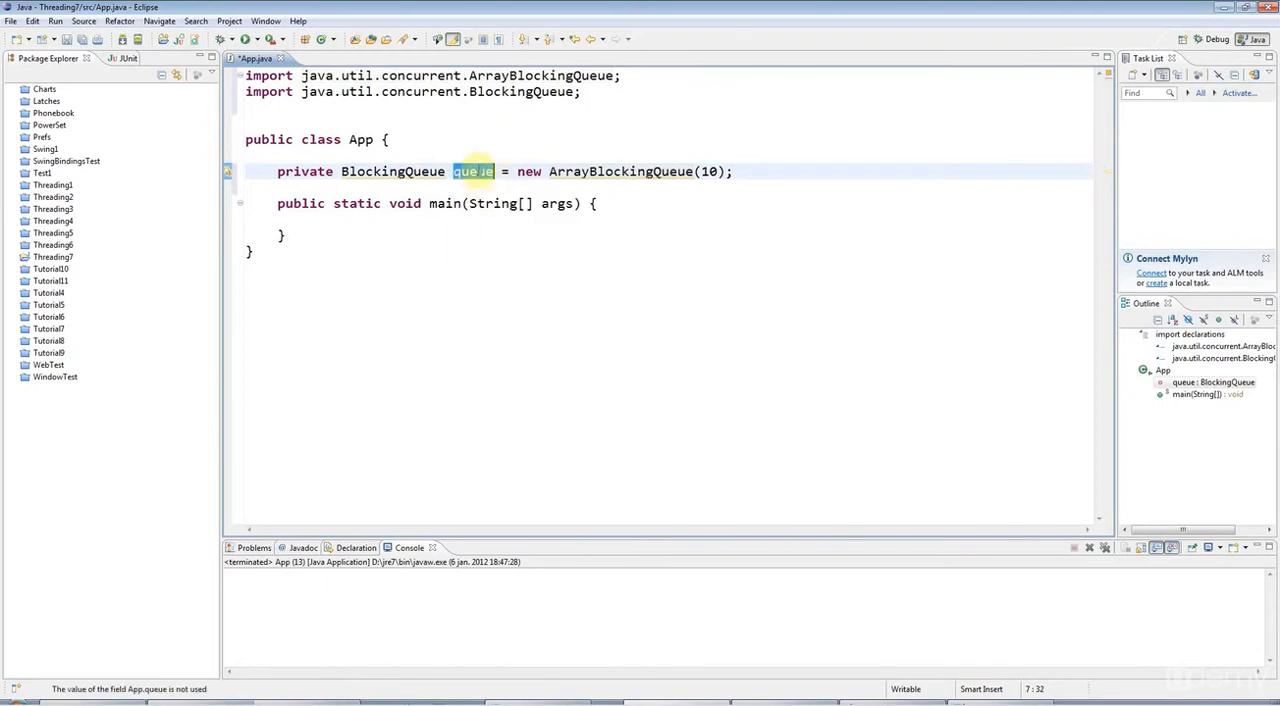
{"action": "mouse_move", "coordinate": [473, 171]}
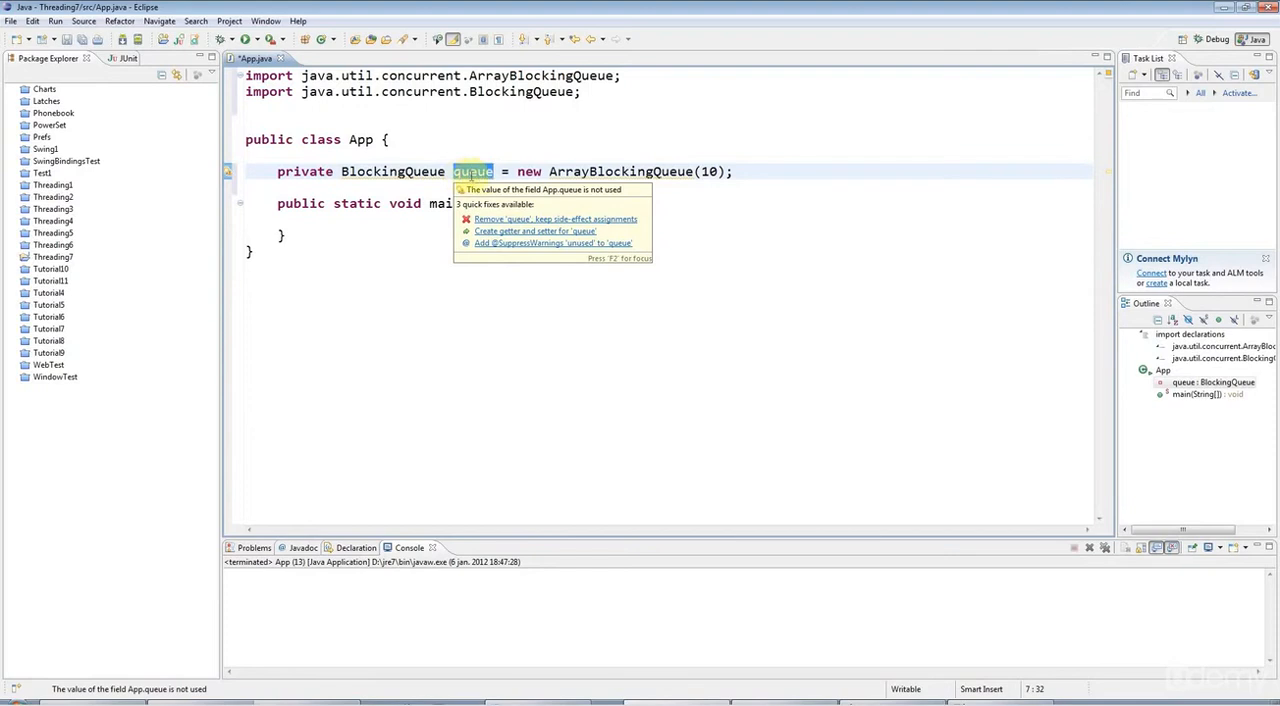
{"action": "left_click", "coordinate": [465, 171]}
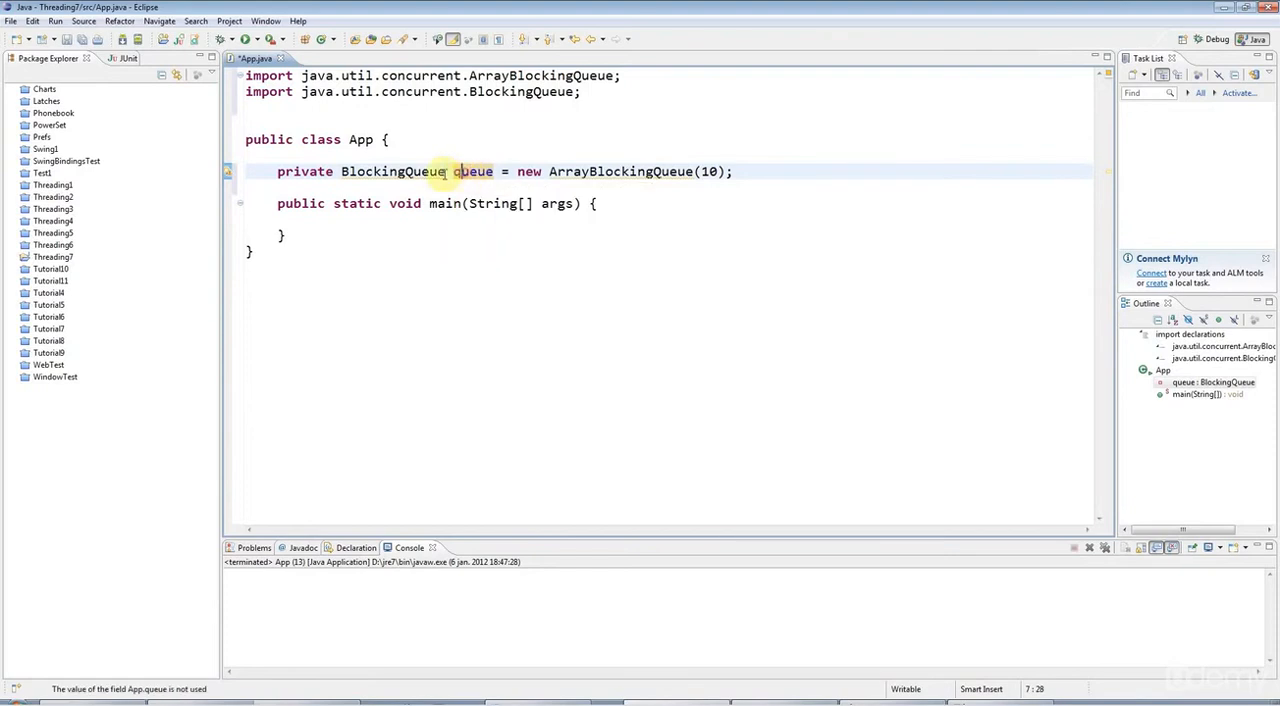
{"action": "left_click", "coordinate": [445, 171]}
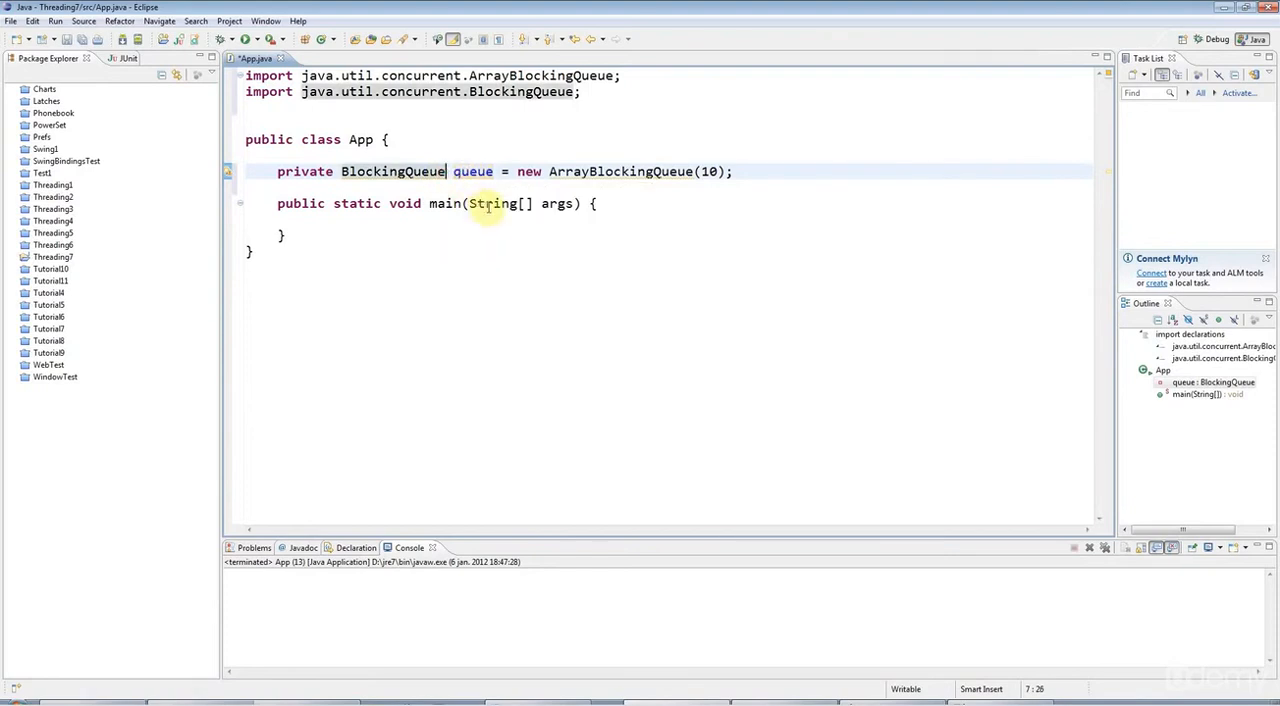
{"action": "mouse_move", "coordinate": [493, 204]}
{"action": "type", "text": "<Inte"}
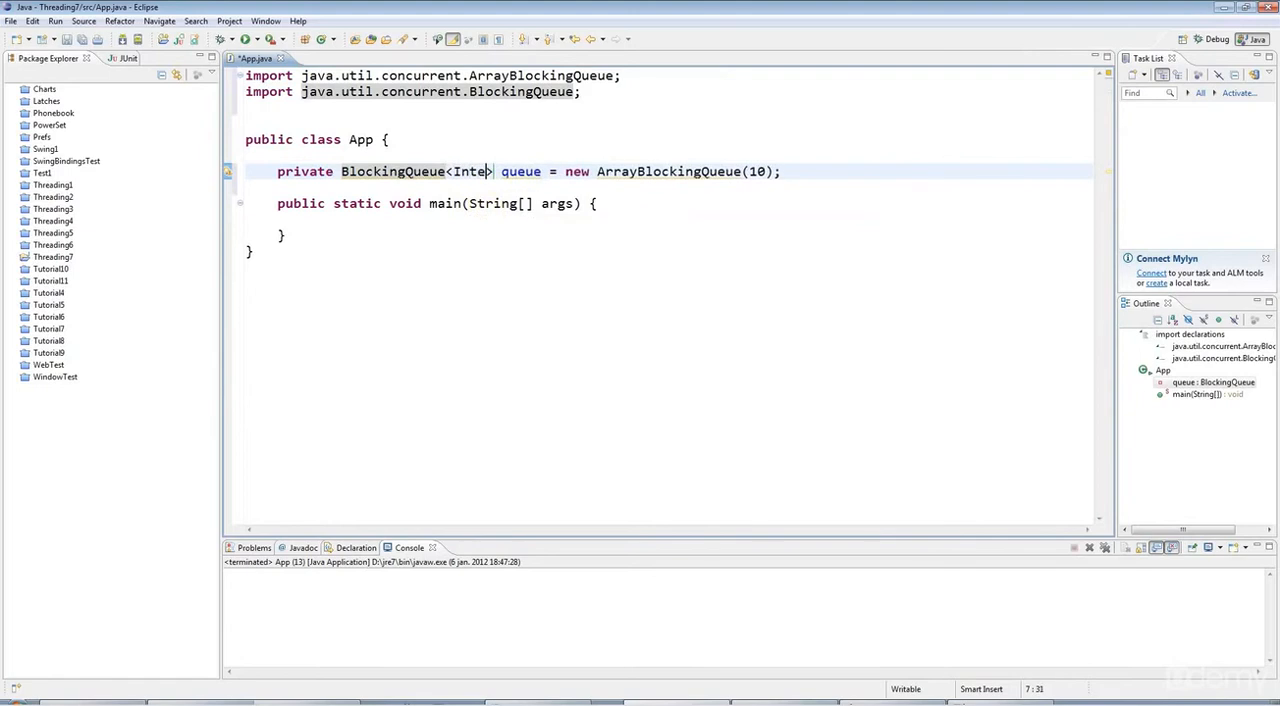
{"action": "type", "text": "ger"}
{"action": "left_click", "coordinate": [768, 170]}
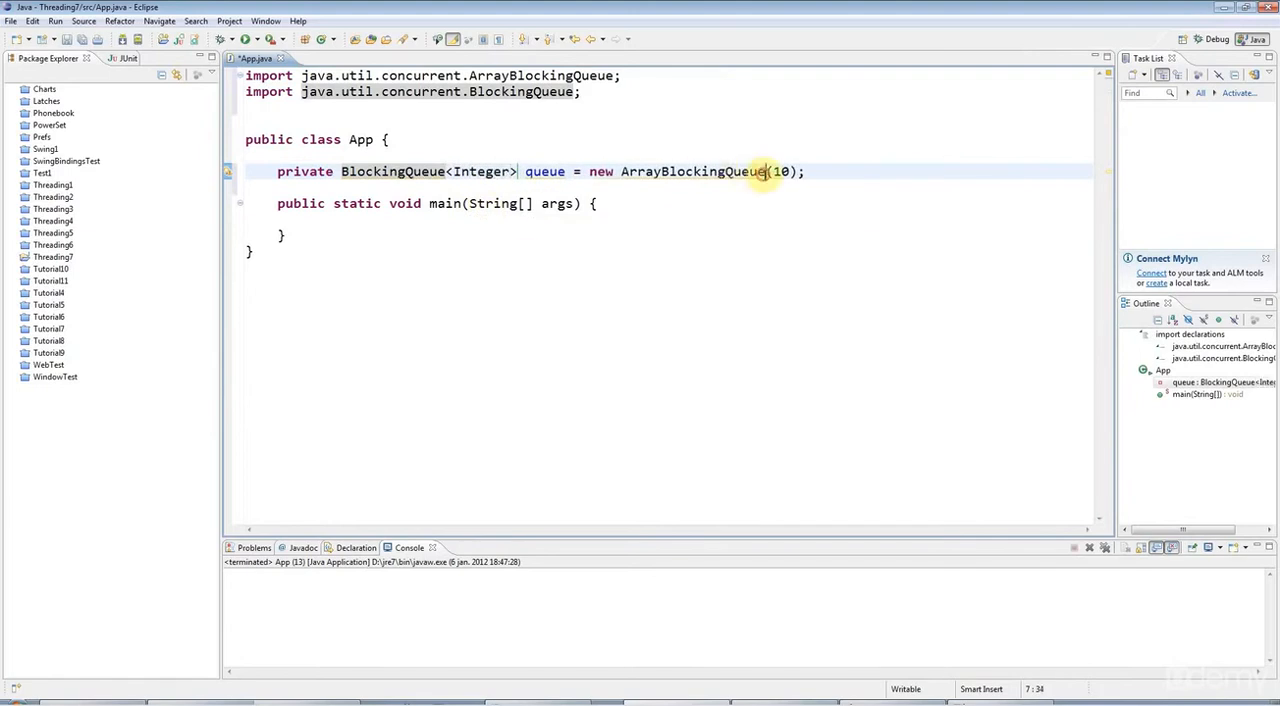
{"action": "type", "text": "<>"}
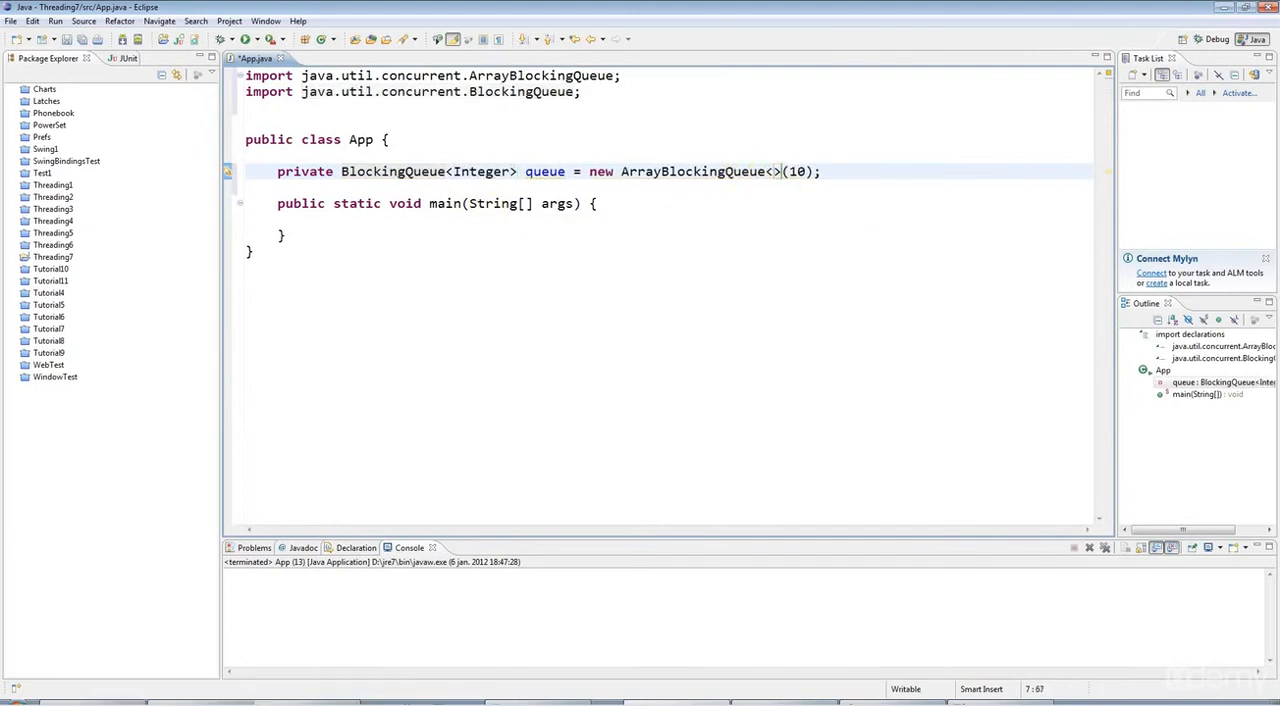
{"action": "type", "text": "Inte"}
{"action": "key", "text": "BackSpace"}
{"action": "key", "text": "BackSpace"}
{"action": "key", "text": "BackSpace"}
{"action": "type", "text": "Integer"}
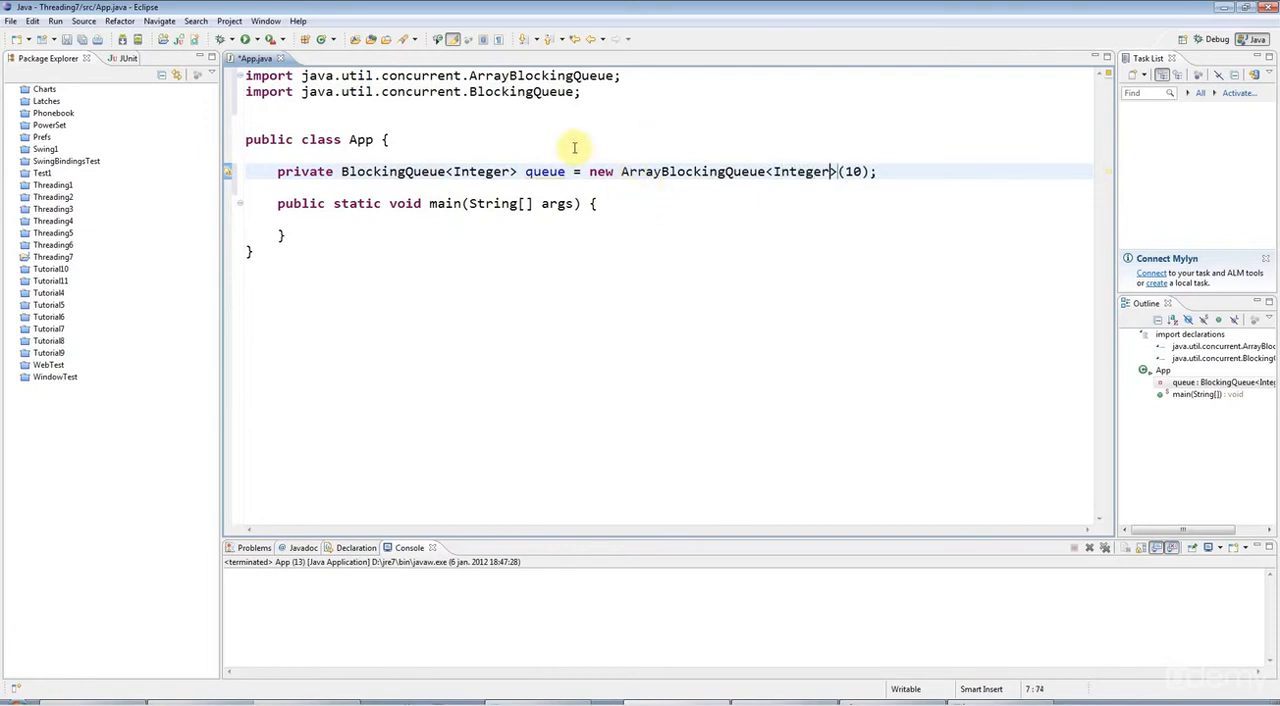
{"action": "double_click", "coordinate": [513, 75]}
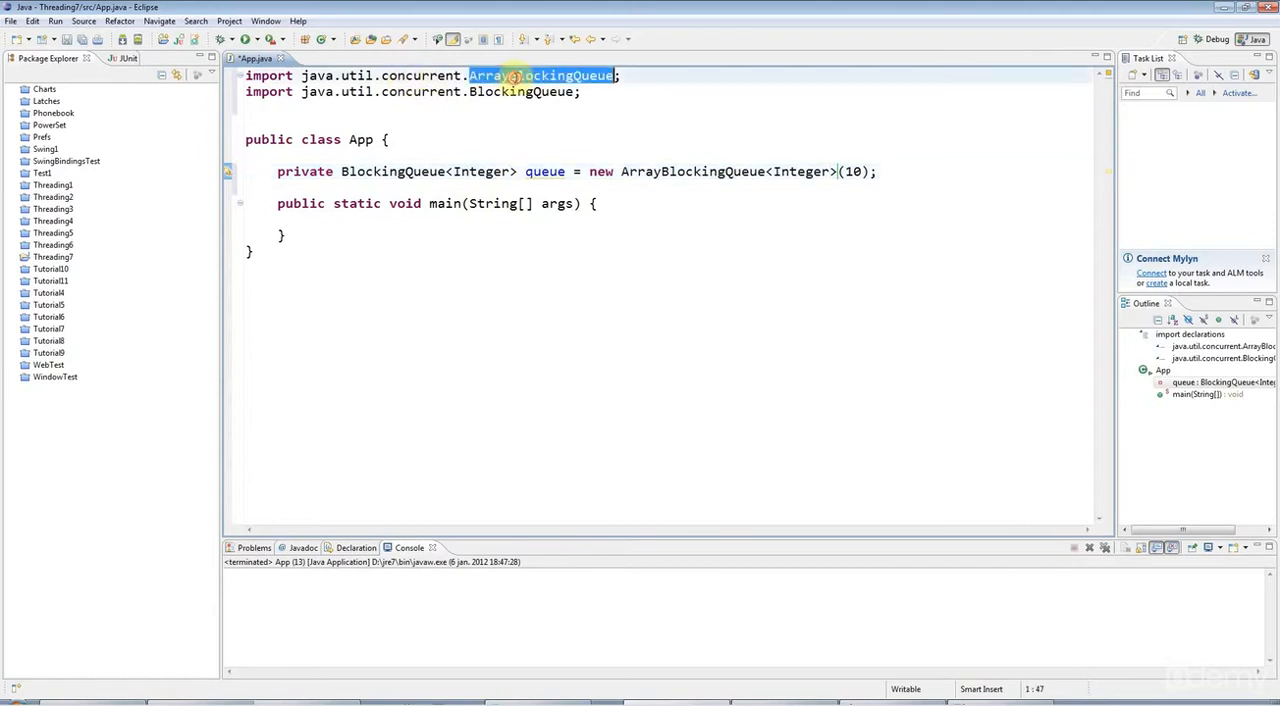
{"action": "double_click", "coordinate": [424, 76]}
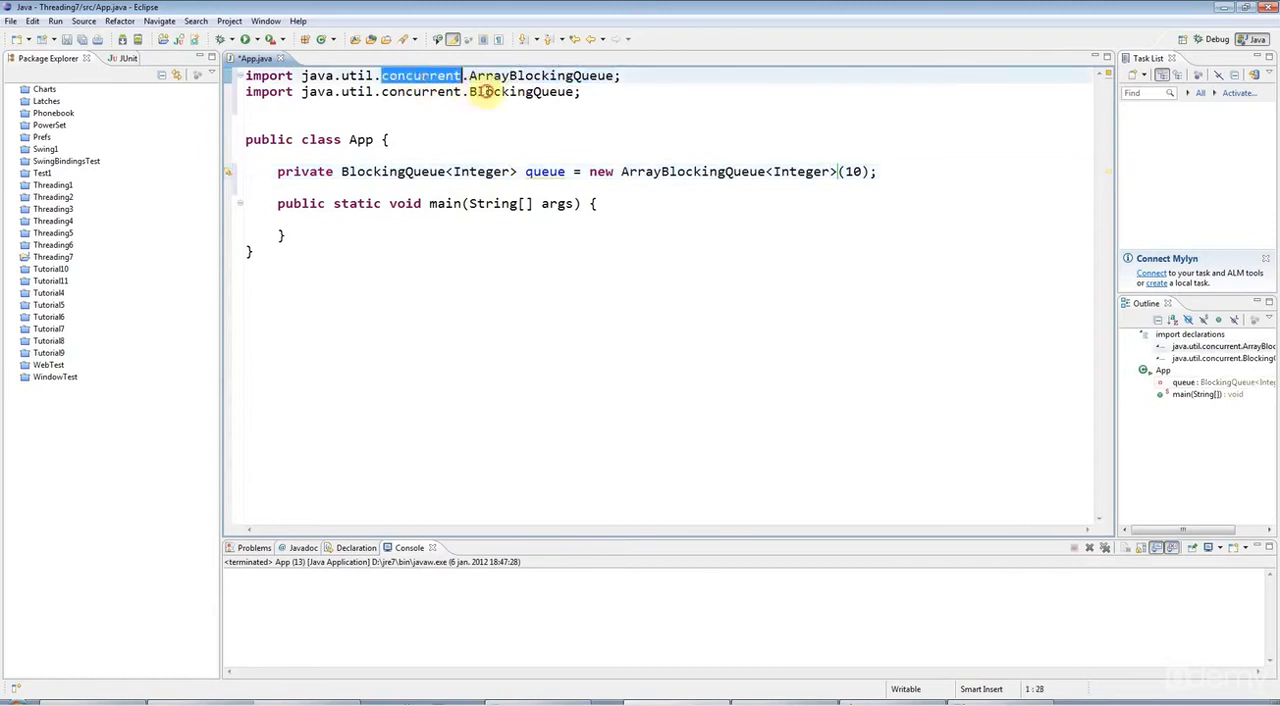
{"action": "left_click", "coordinate": [484, 91]}
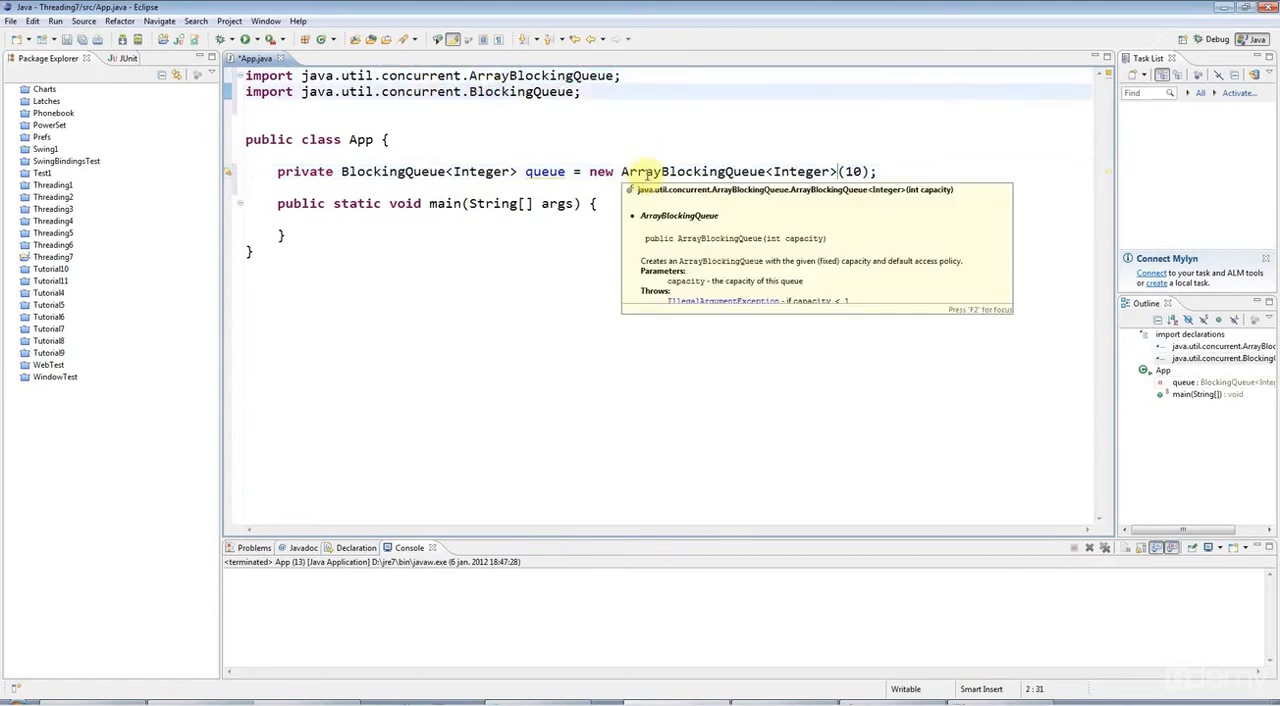
{"action": "double_click", "coordinate": [546, 171]}
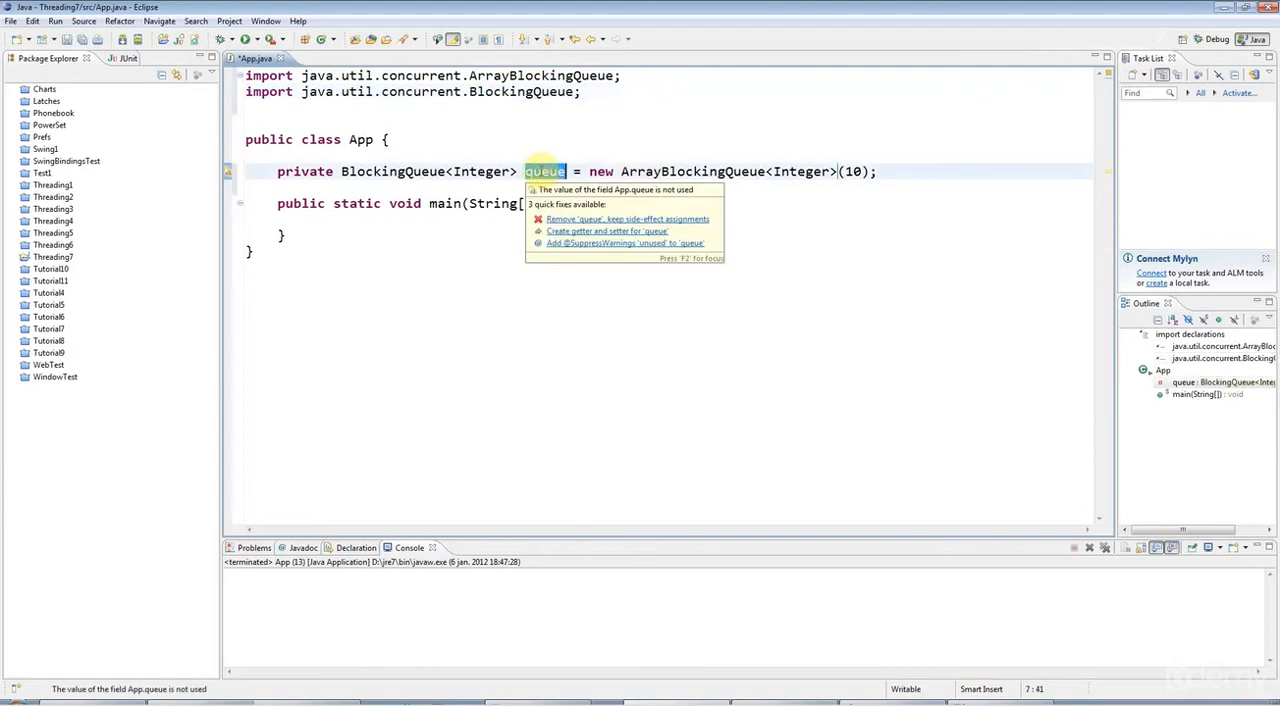
- Write a private void producer() method below main containing an empty while(true) loop
{"action": "left_click", "coordinate": [308, 234]}
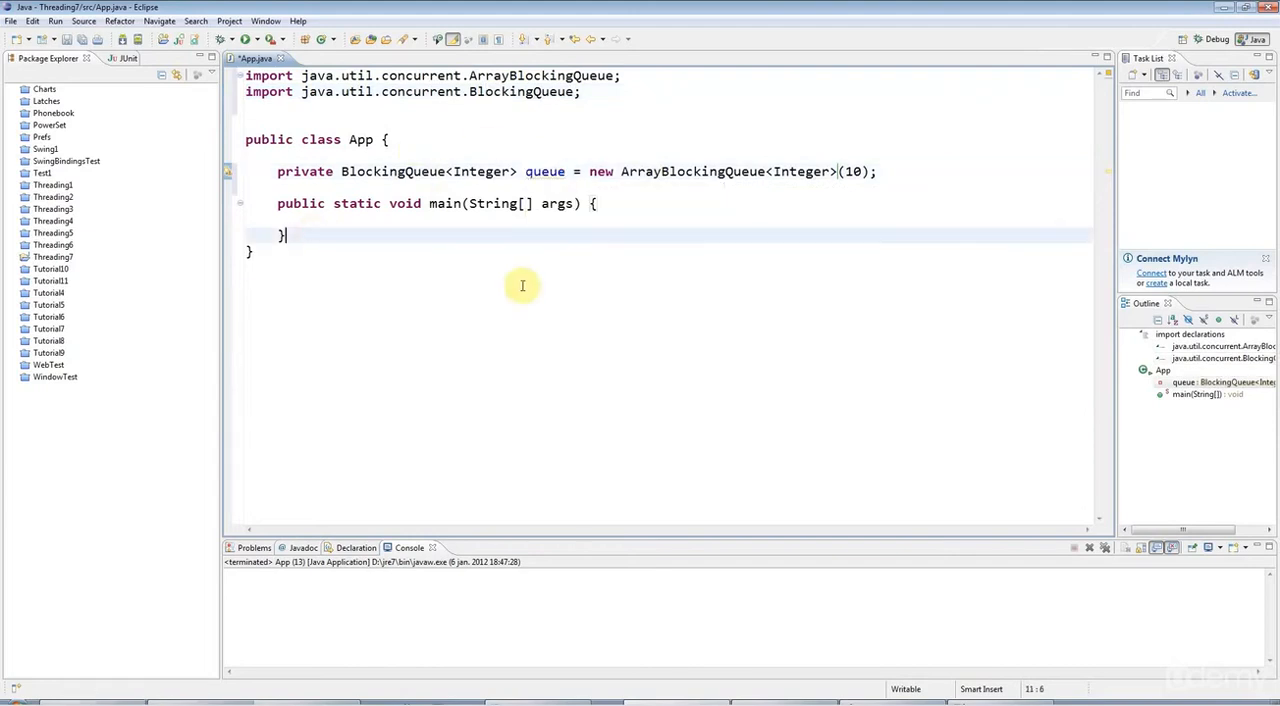
{"action": "key", "text": "Return"}
{"action": "key", "text": "Return"}
{"action": "type", "text": "pub"}
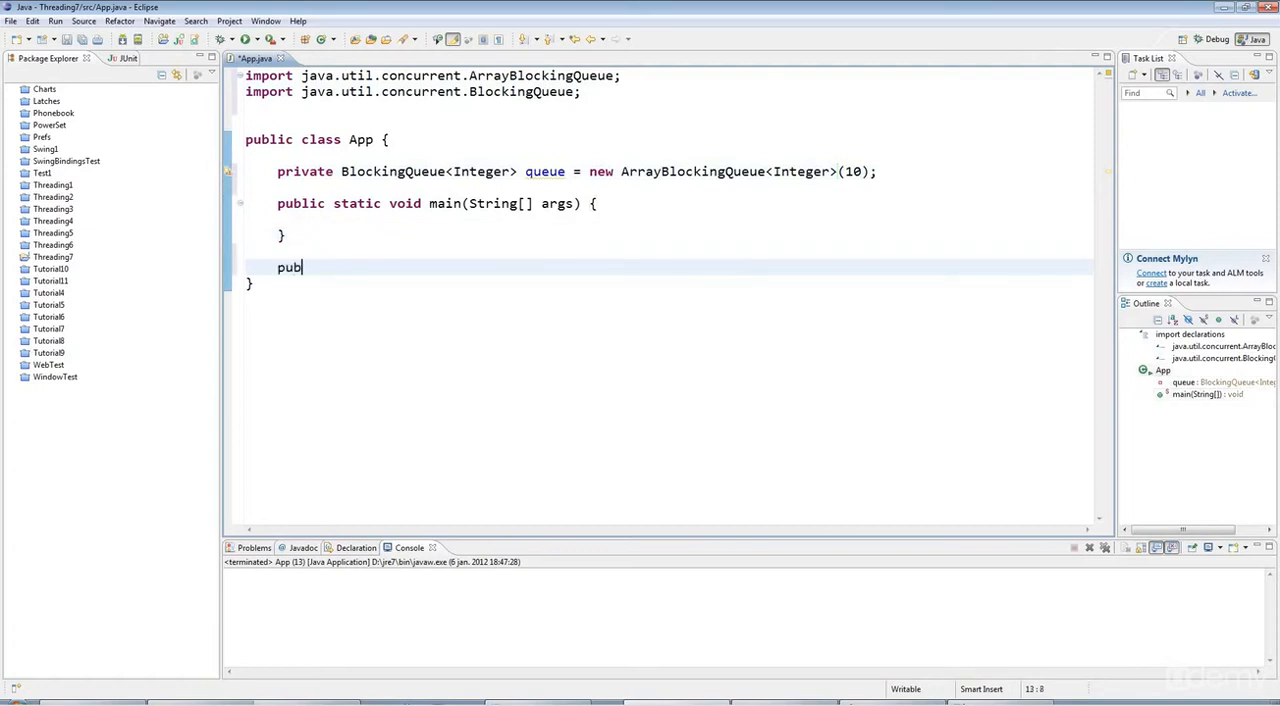
{"action": "type", "text": "lic"}
{"action": "key", "text": "BackSpace"}
{"action": "key", "text": "BackSpace"}
{"action": "key", "text": "BackSpace"}
{"action": "key", "text": "BackSpace"}
{"action": "key", "text": "BackSpace"}
{"action": "key", "text": "BackSpace"}
{"action": "type", "text": "irv"}
{"action": "key", "text": "BackSpace"}
{"action": "key", "text": "BackSpace"}
{"action": "key", "text": "BackSpace"}
{"action": "type", "text": "rivate void "}
{"action": "type", "text": "producer"}
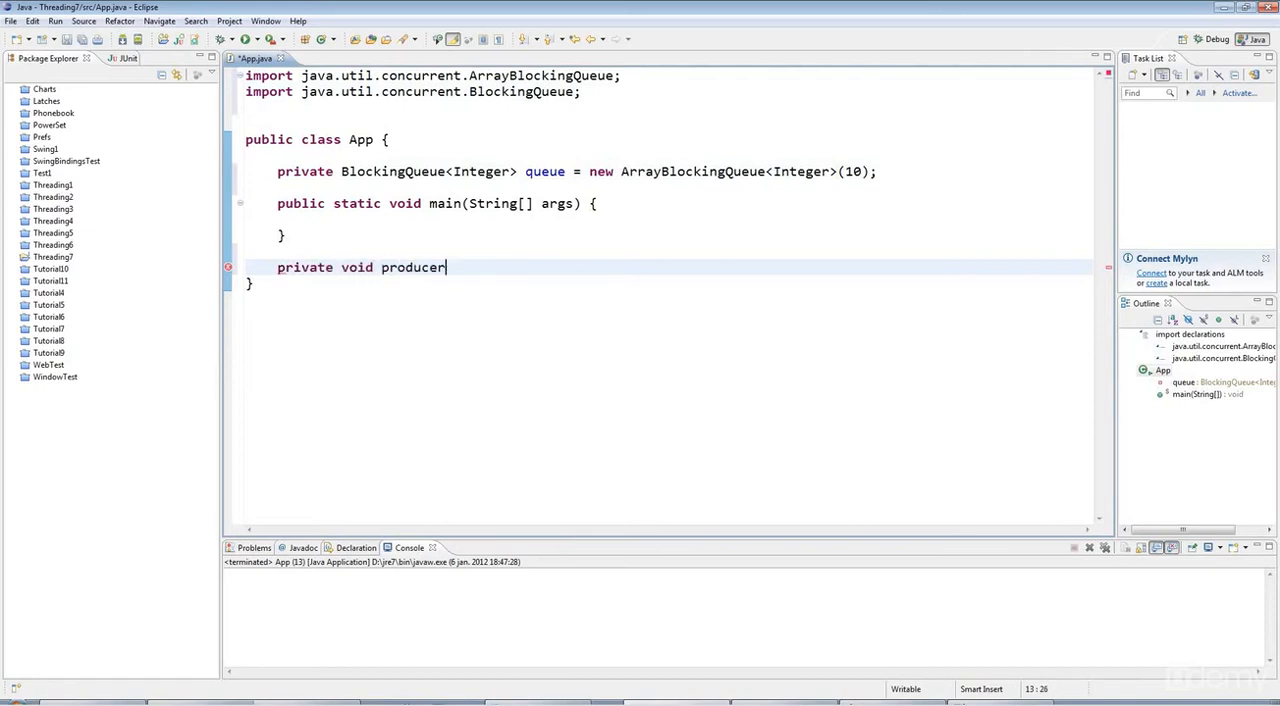
{"action": "type", "text": "() {"}
{"action": "key", "text": "Return"}
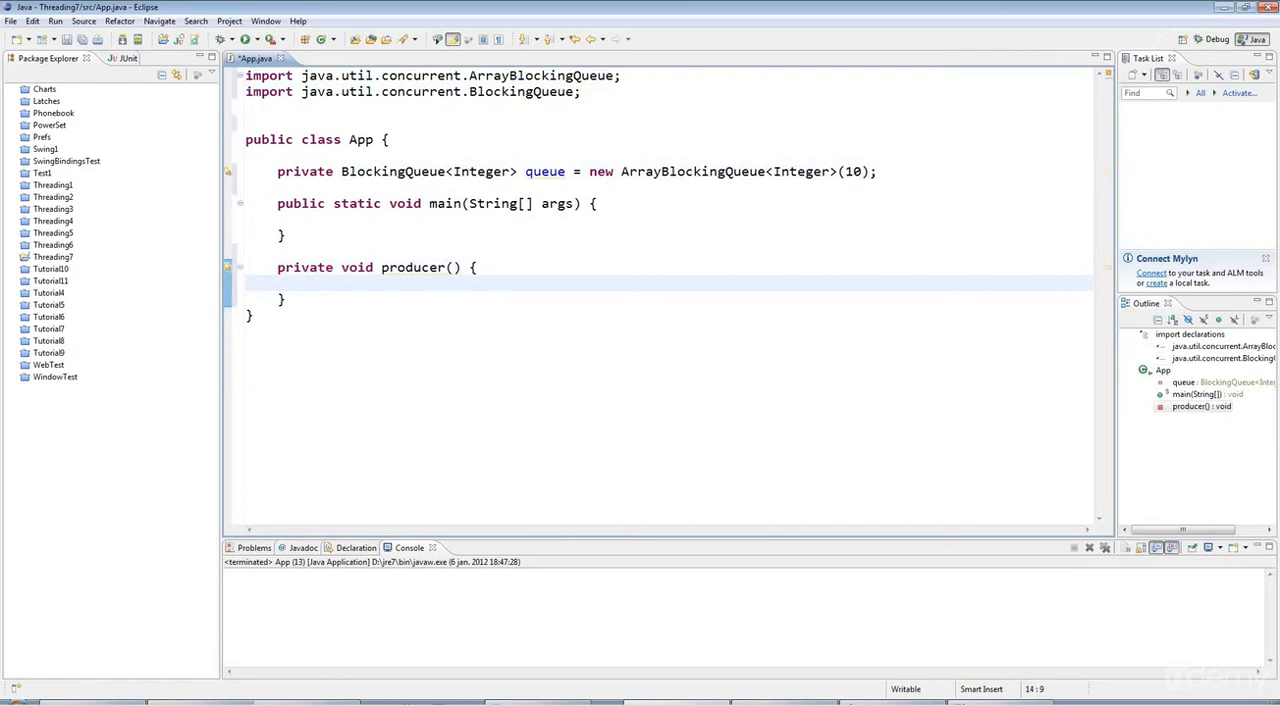
{"action": "type", "text": "while"}
{"action": "type", "text": "(true) {"}
{"action": "key", "text": "Return"}
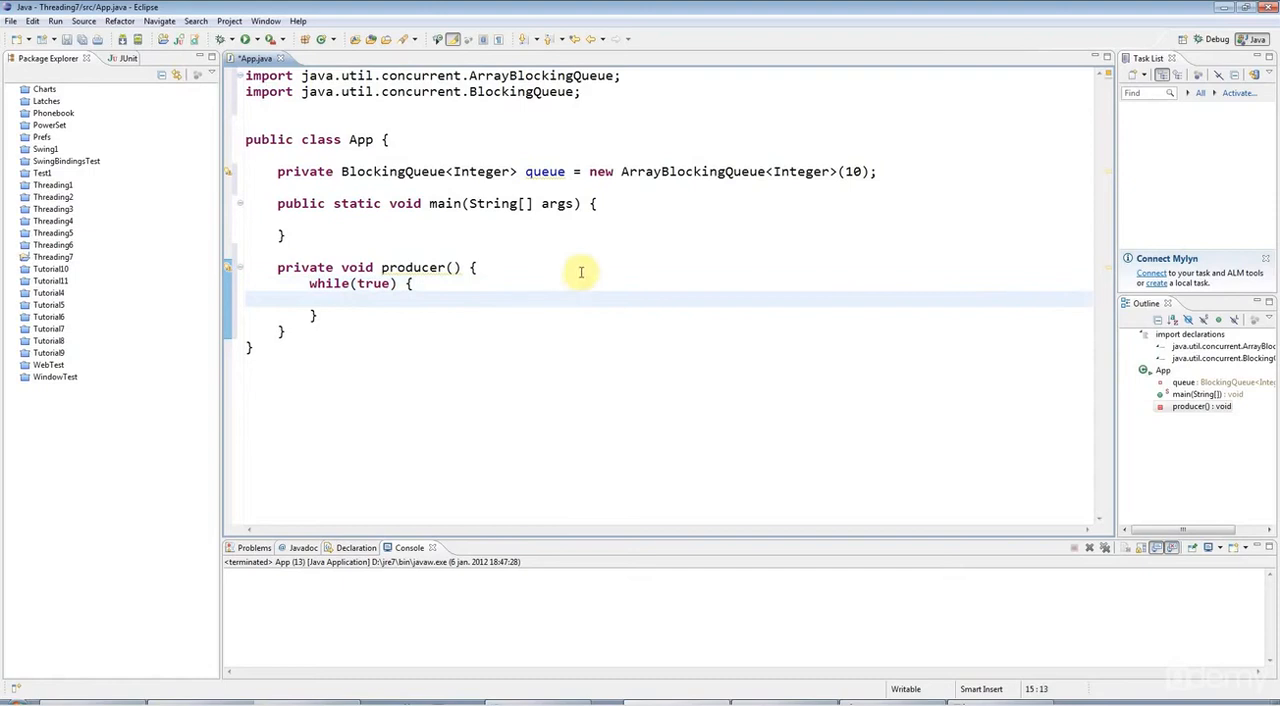
- Declare Random random = new Random(); above the while loop and point at the queue field
{"action": "left_click", "coordinate": [563, 254]}
{"action": "key", "text": "Return"}
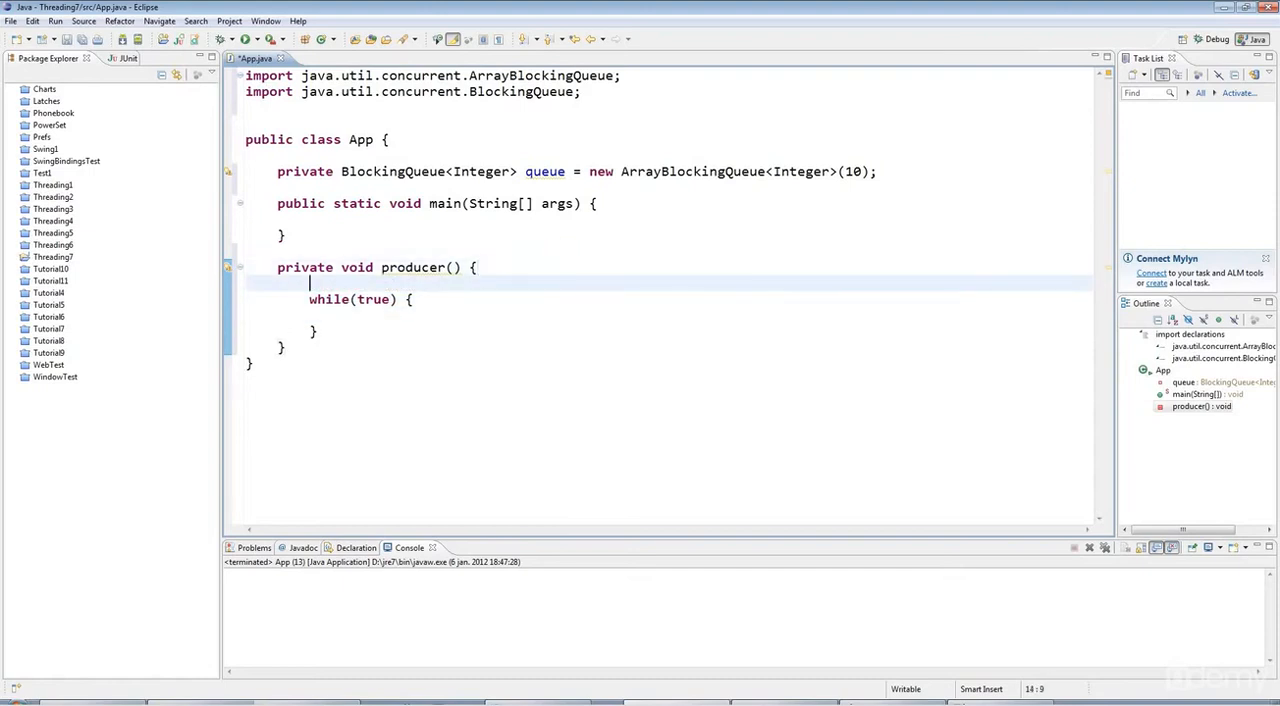
{"action": "type", "text": "Random r"}
{"action": "type", "text": "andom = ne"}
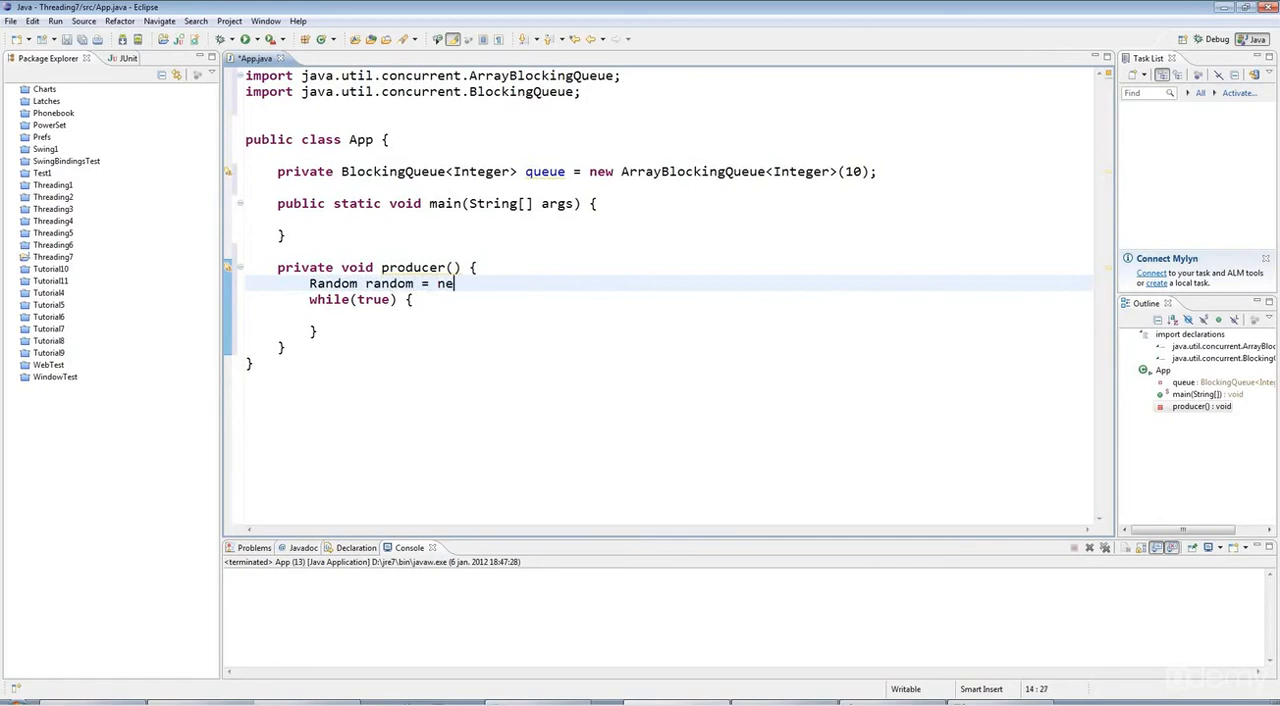
{"action": "type", "text": "w Random"}
{"action": "type", "text": "();"}
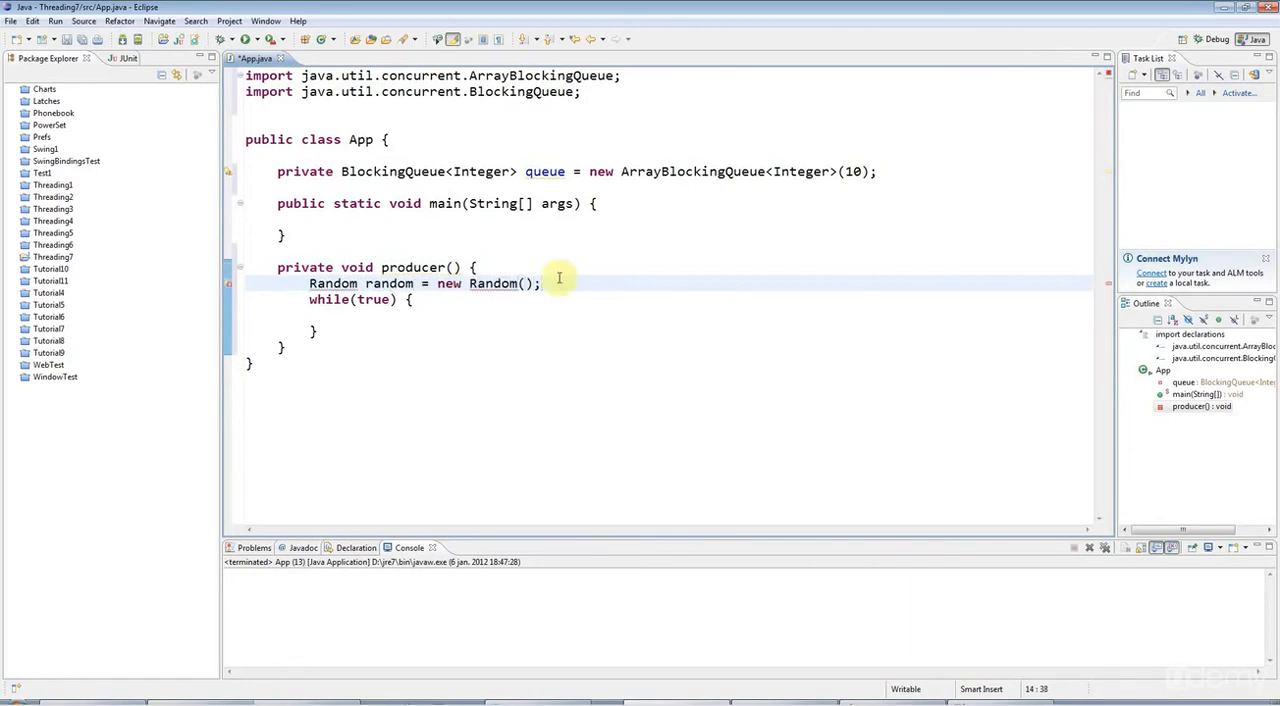
{"action": "key", "text": "Return"}
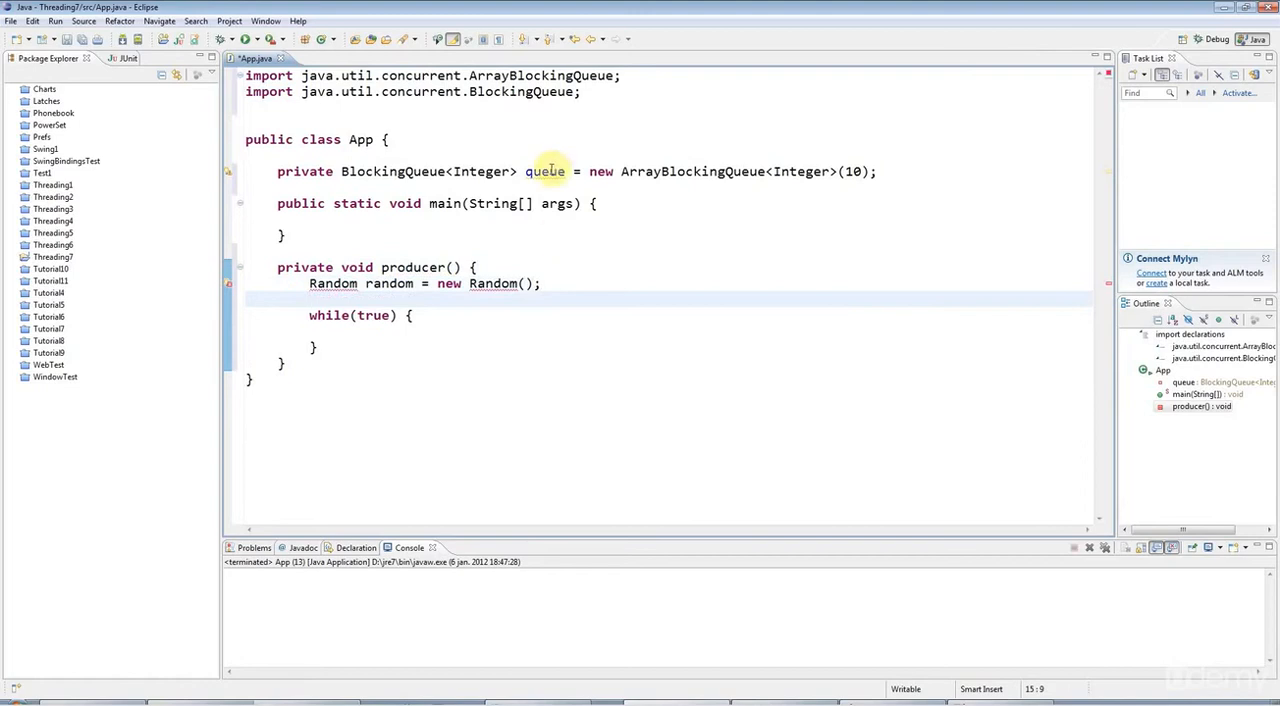
{"action": "double_click", "coordinate": [550, 171]}
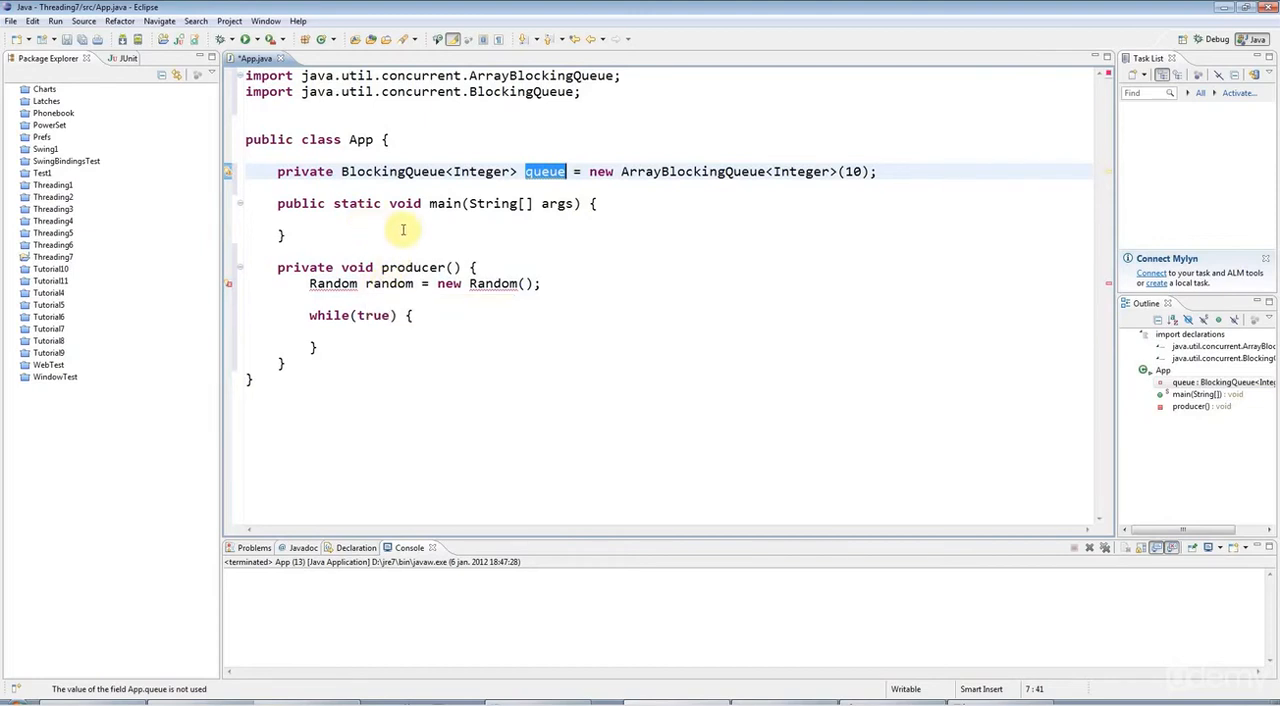
{"action": "double_click", "coordinate": [547, 171]}
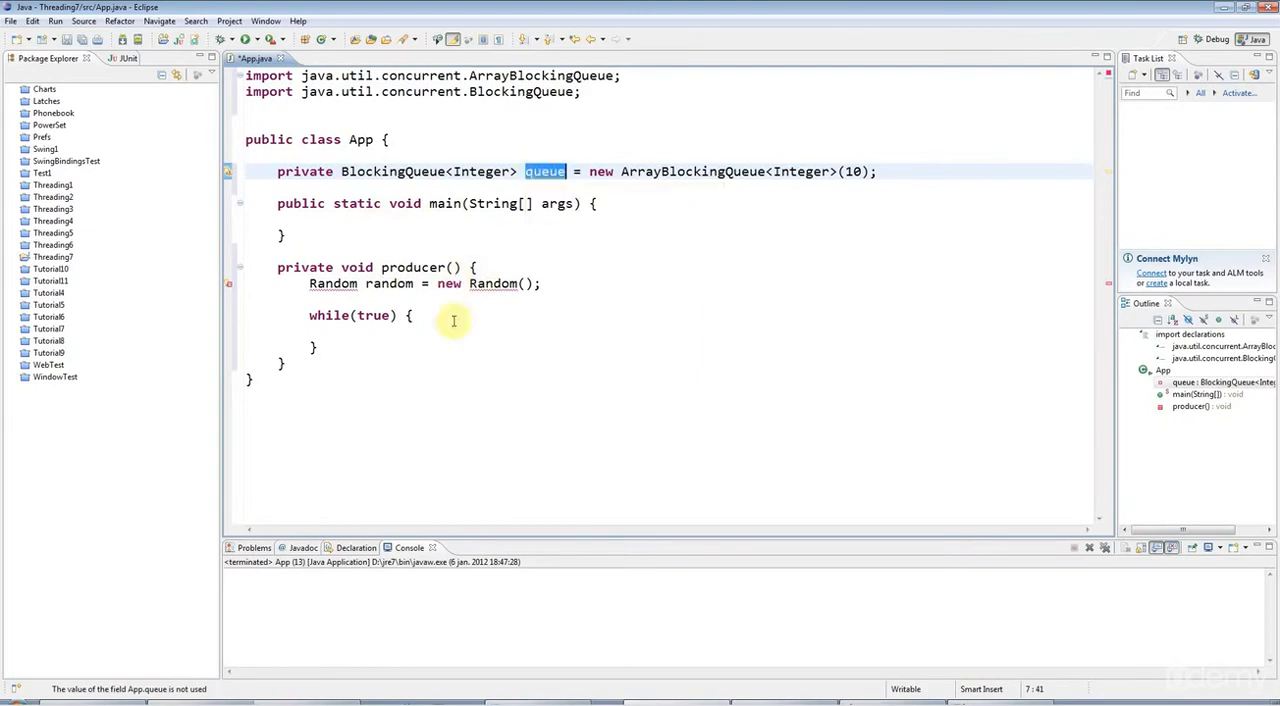
{"action": "left_click", "coordinate": [400, 331]}
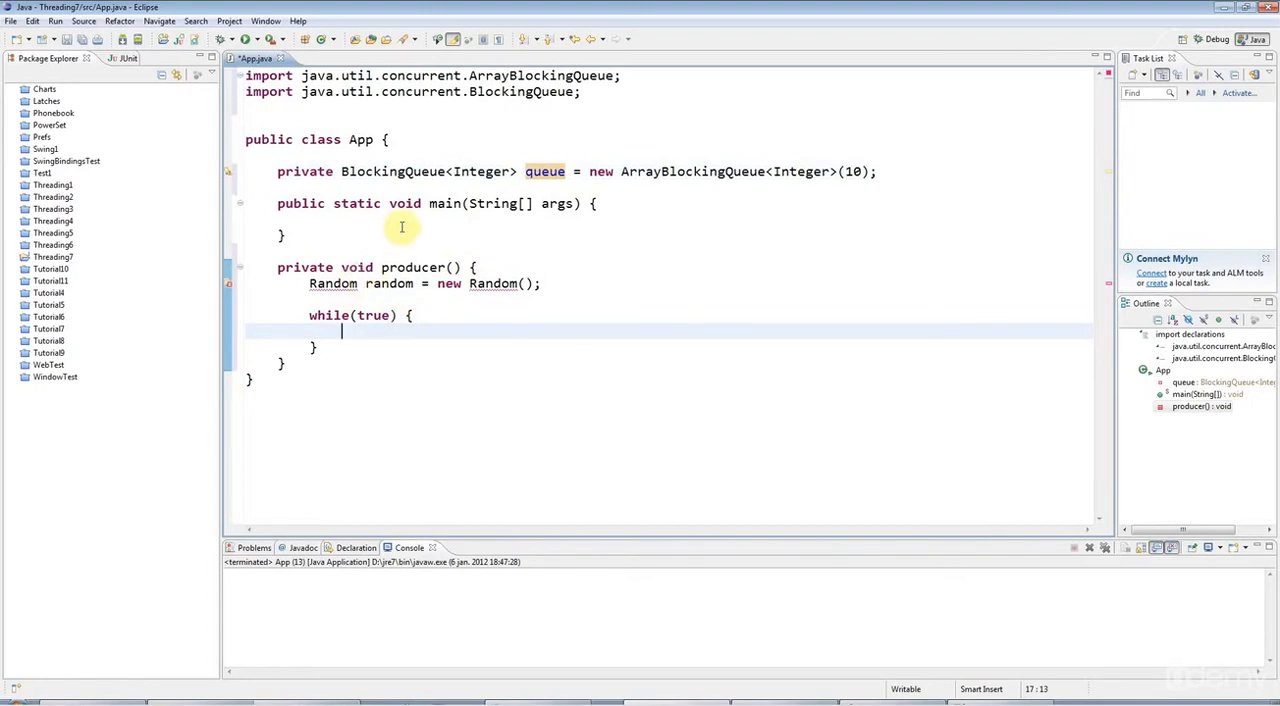
- Import Random and write queue.put(random.nextInt(100)); inside the while loop
{"action": "key", "text": "ctrl+shift+o"}
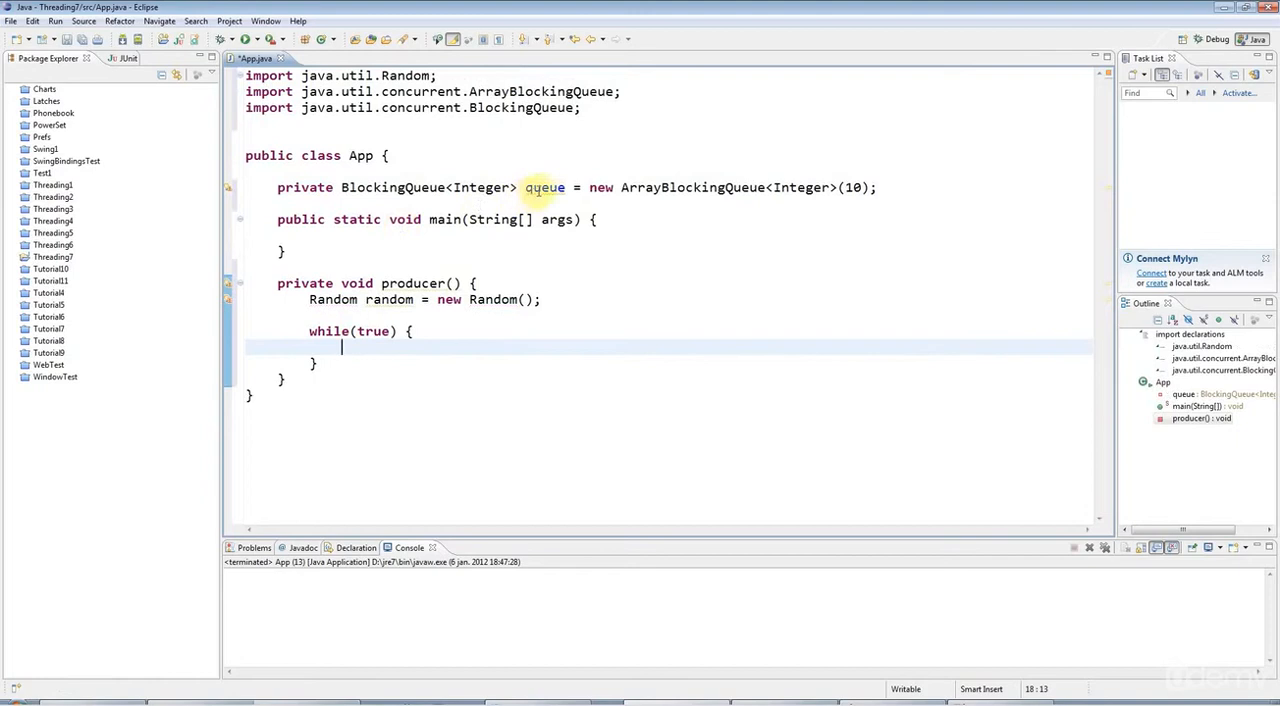
{"action": "double_click", "coordinate": [545, 187]}
{"action": "left_click", "coordinate": [400, 347]}
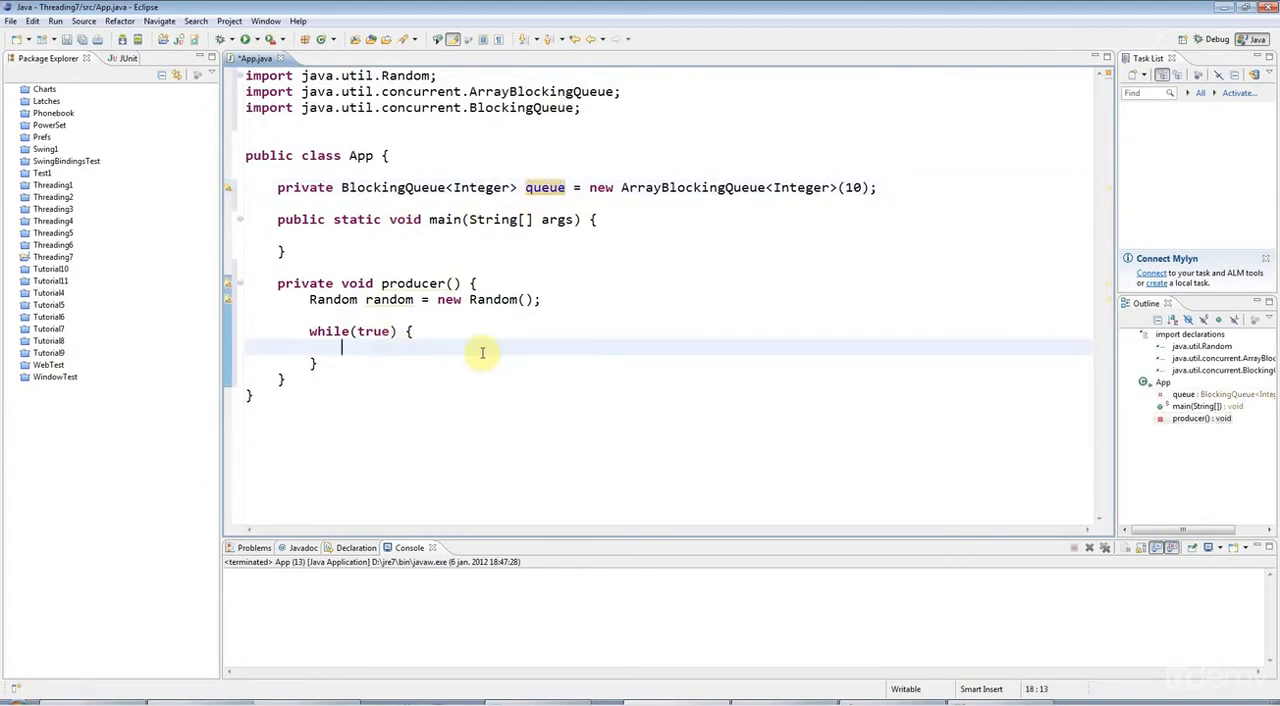
{"action": "type", "text": "ra"}
{"action": "key", "text": "BackSpace"}
{"action": "key", "text": "BackSpace"}
{"action": "type", "text": "queue."}
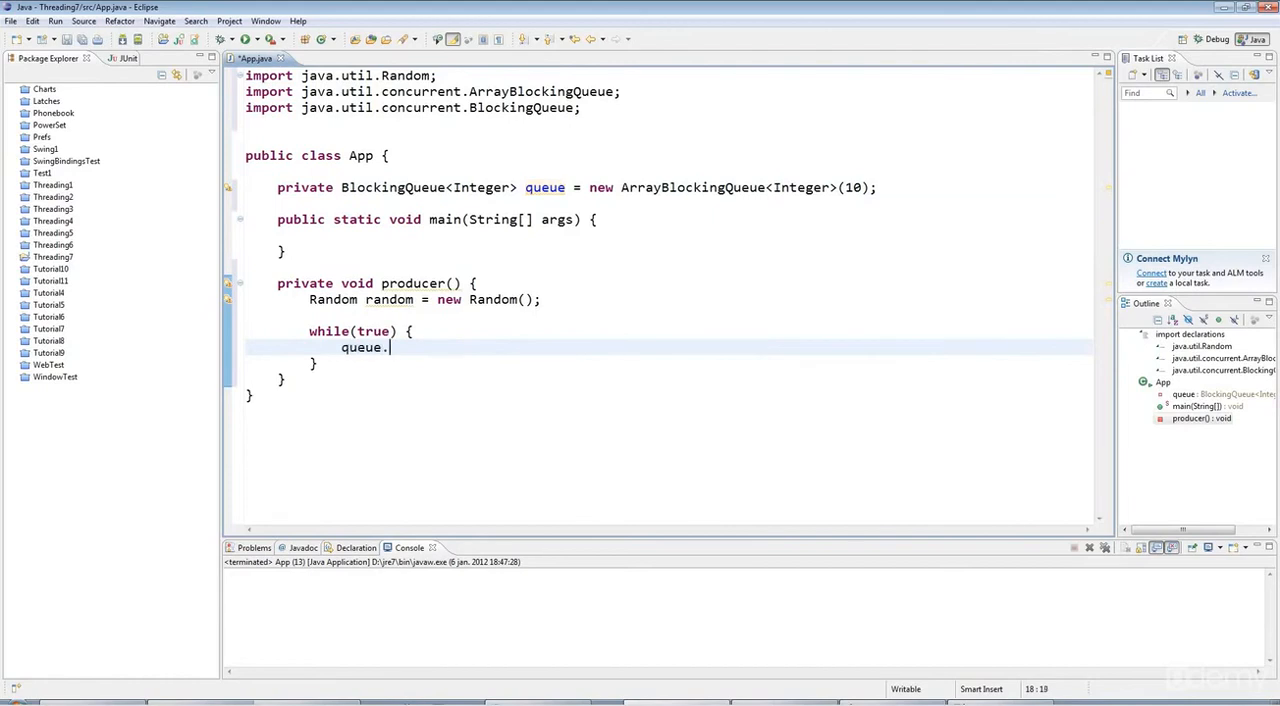
{"action": "type", "text": "put"}
{"action": "key", "text": "Return"}
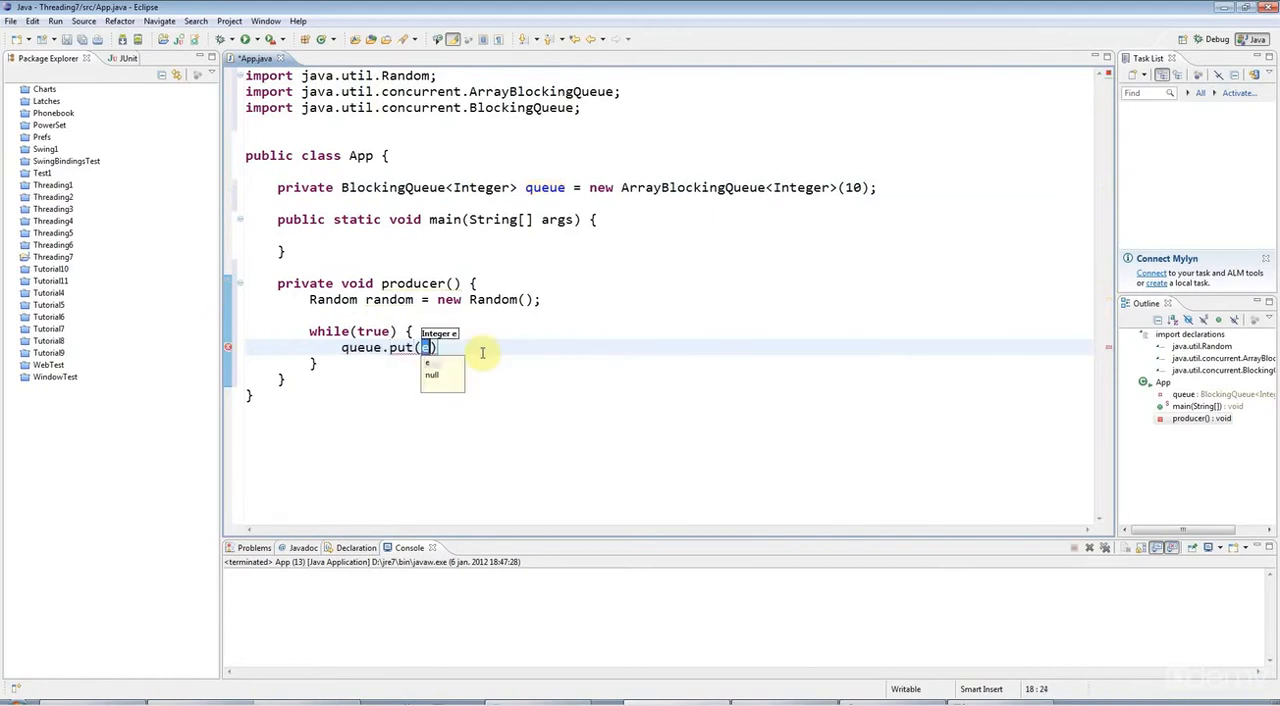
{"action": "type", "text": "random."}
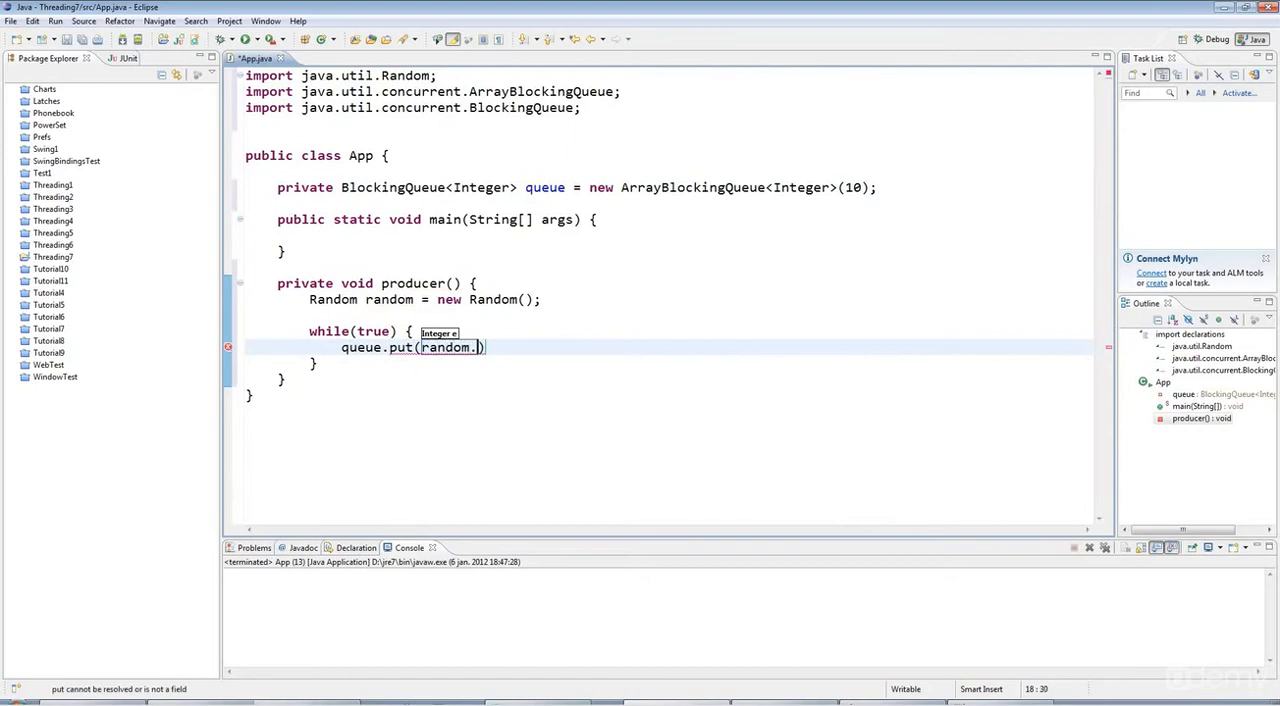
{"action": "type", "text": "nextInt"}
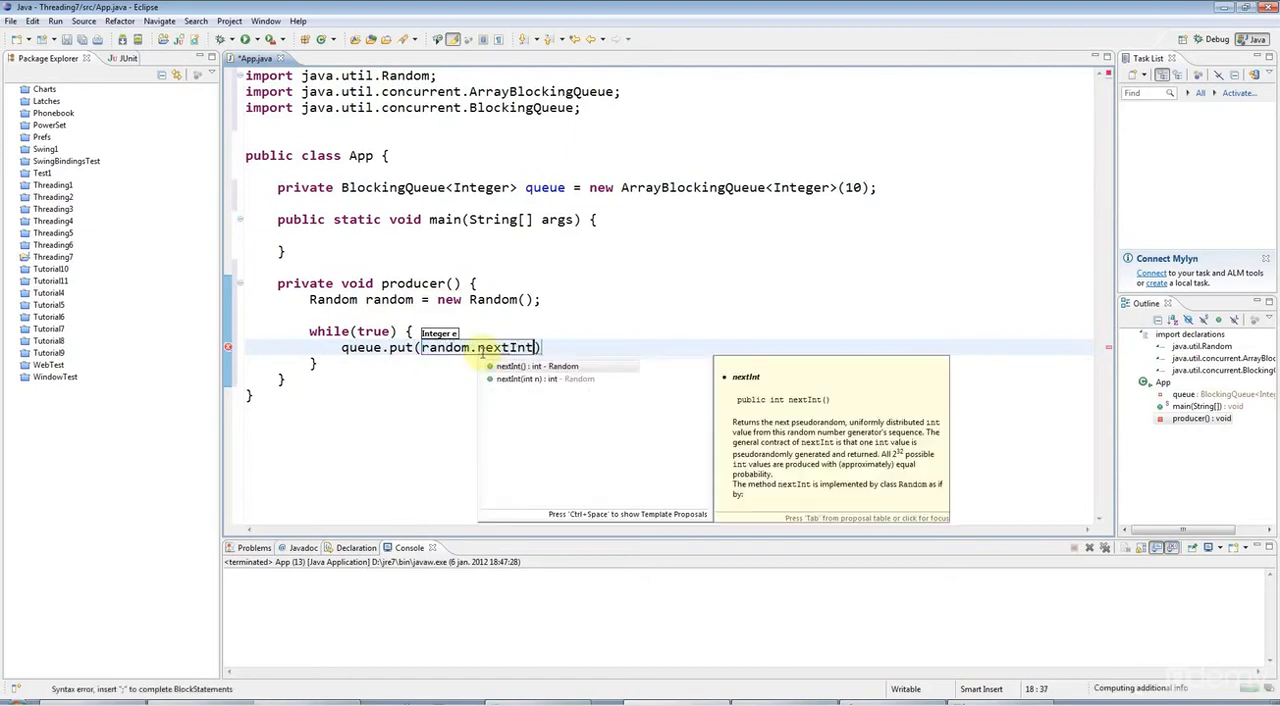
{"action": "type", "text": "(1"}
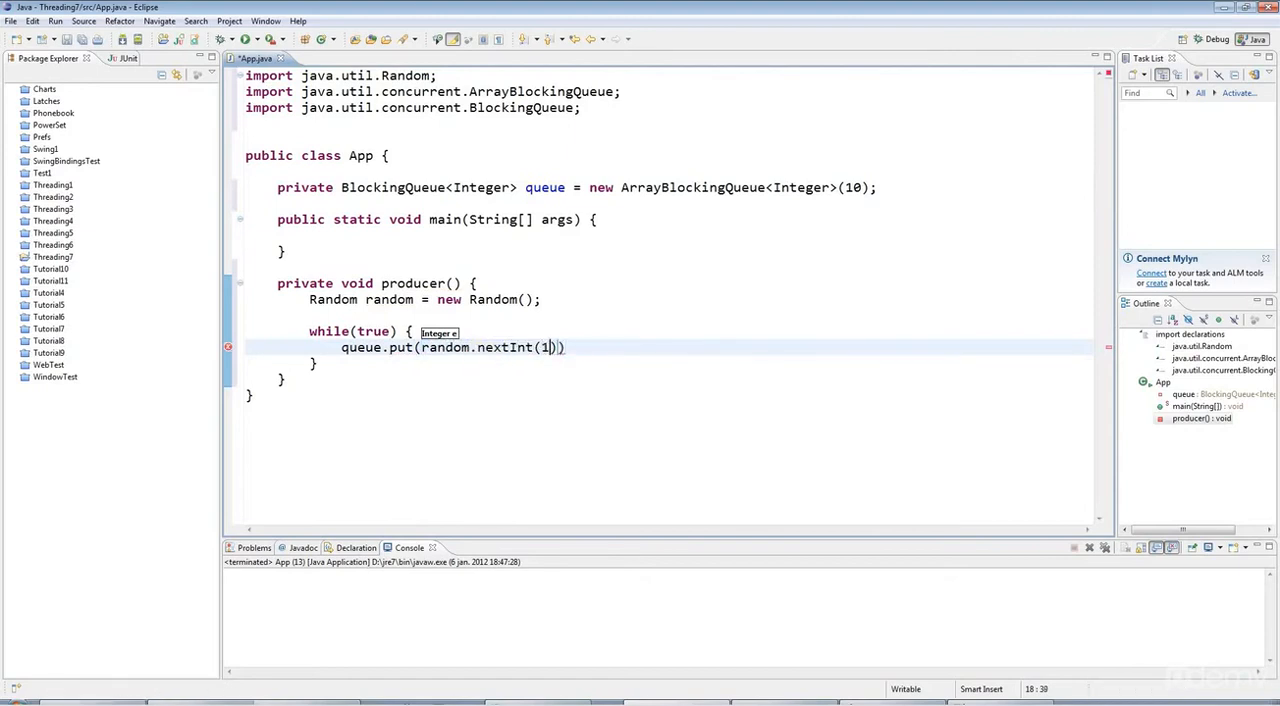
{"action": "type", "text": "00))"}
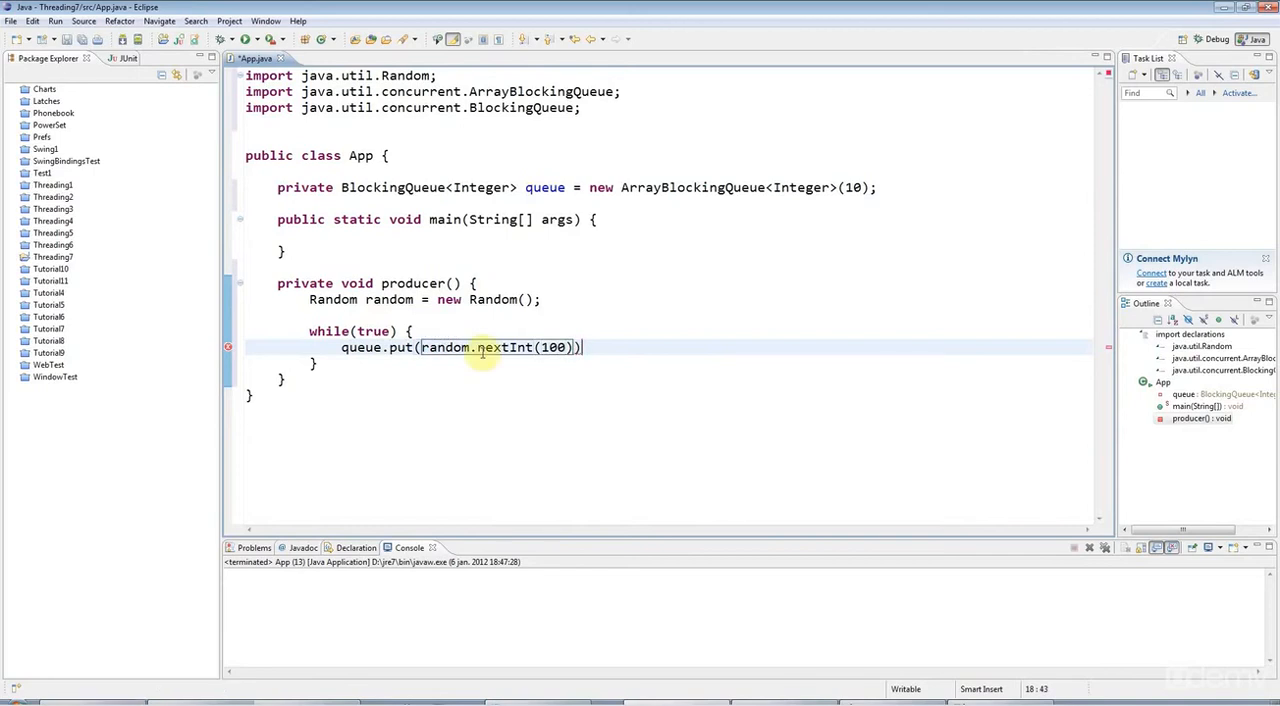
{"action": "type", "text": ";"}
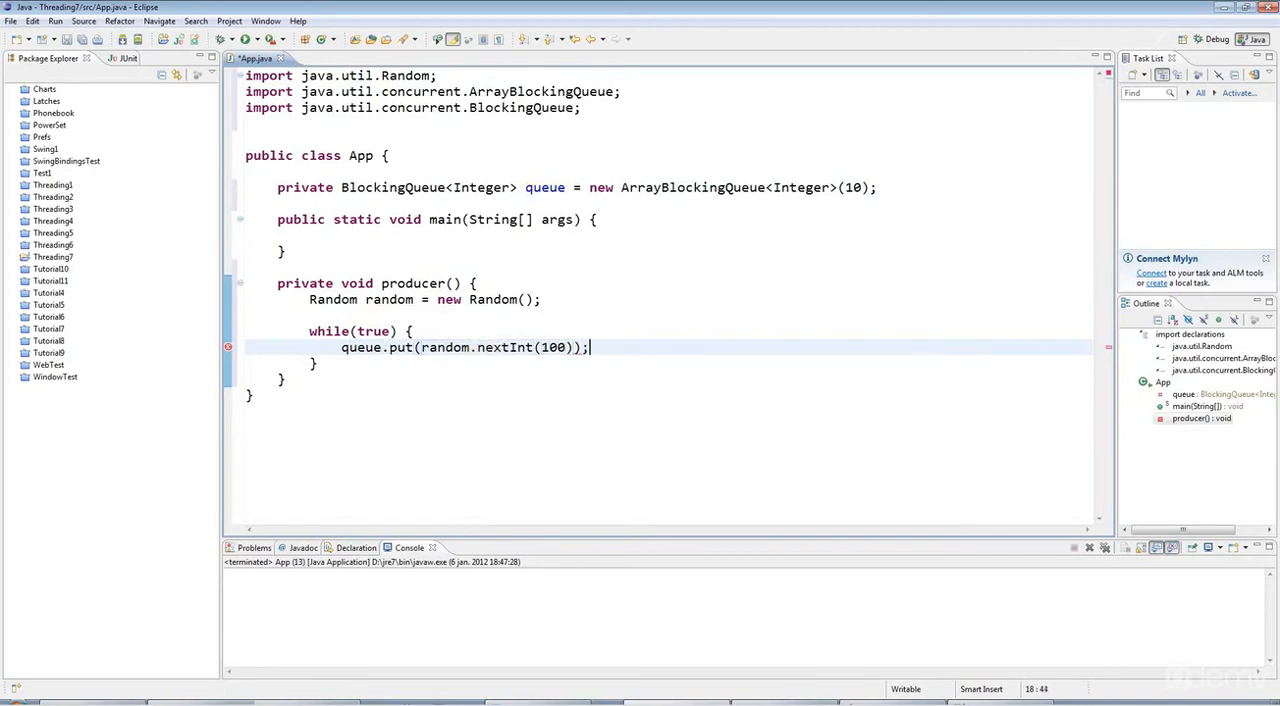
- Highlight the nextInt call and its 100 upper bound in the put line
{"action": "left_click", "coordinate": [500, 347]}
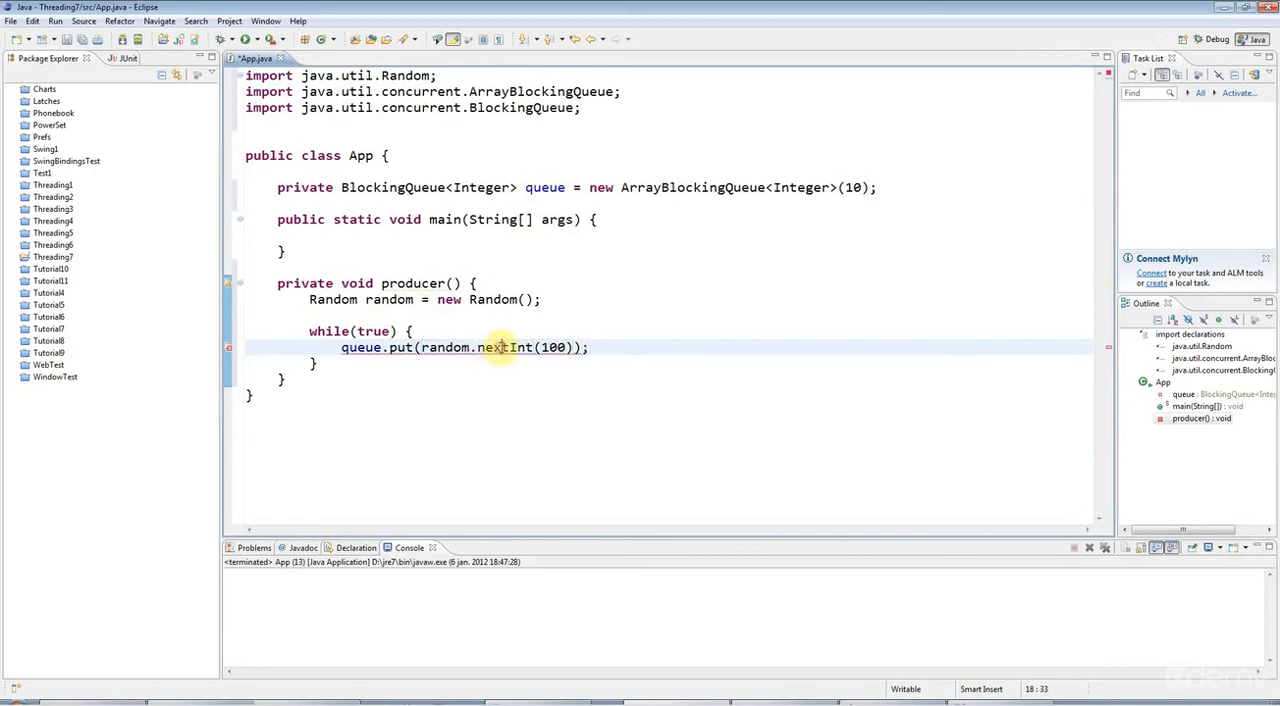
{"action": "double_click", "coordinate": [500, 347]}
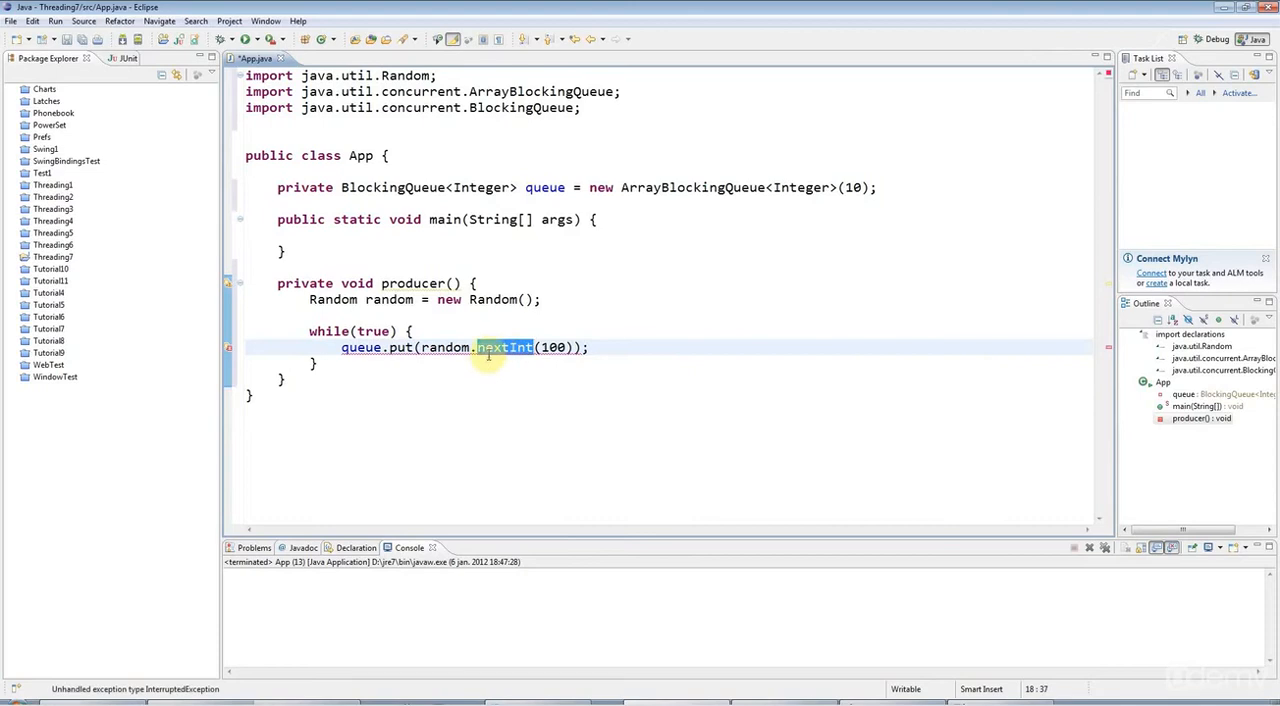
{"action": "left_click", "coordinate": [553, 347]}
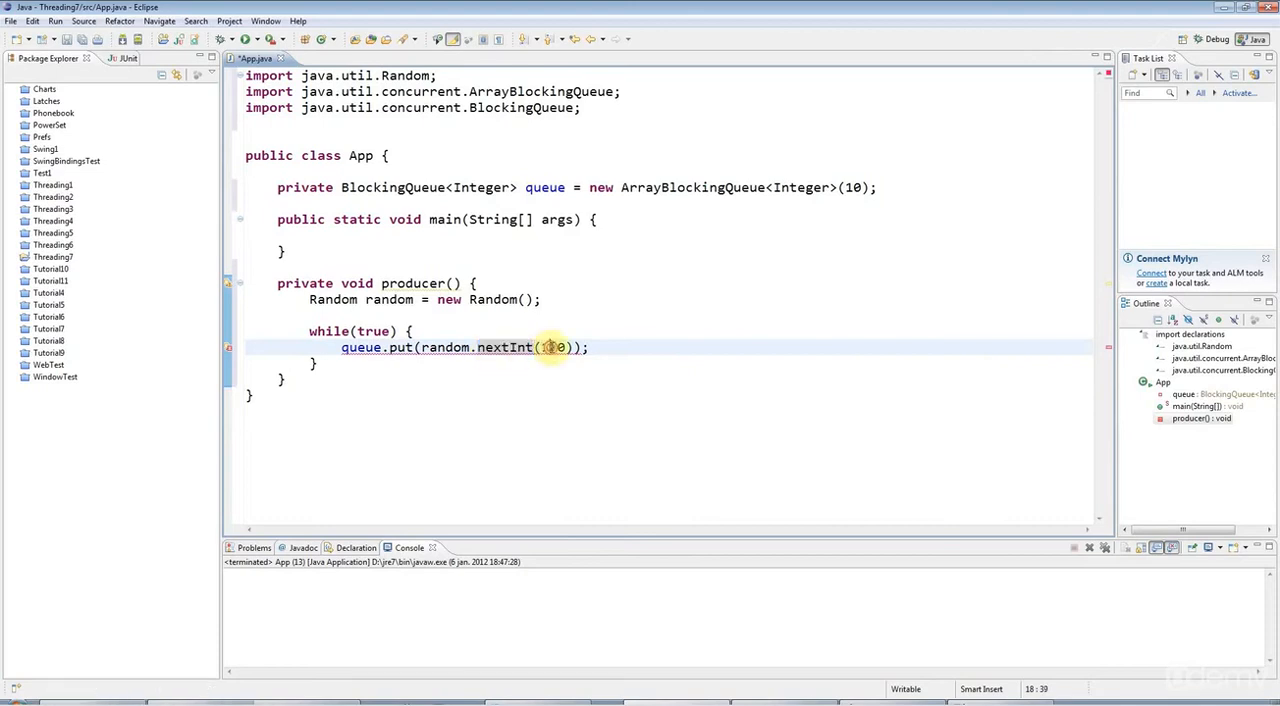
{"action": "double_click", "coordinate": [553, 347]}
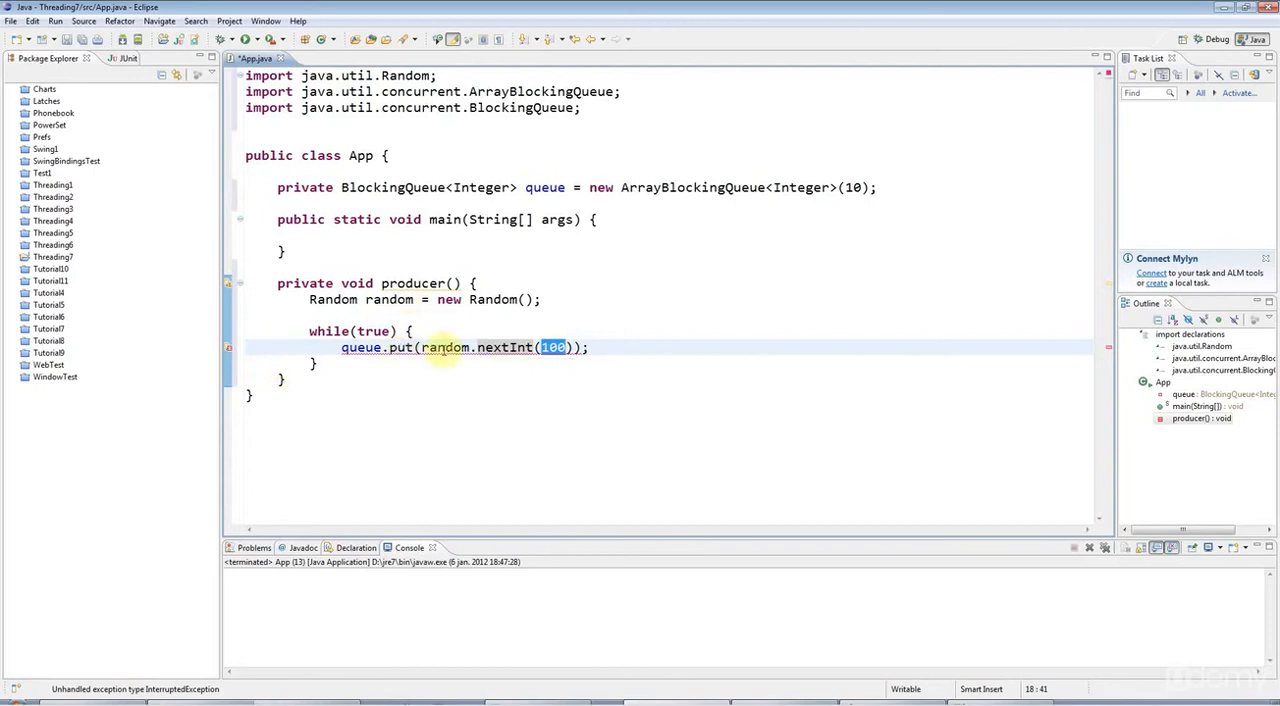
- Use the quick fix to add throws InterruptedException to producer()
{"action": "left_click", "coordinate": [461, 283]}
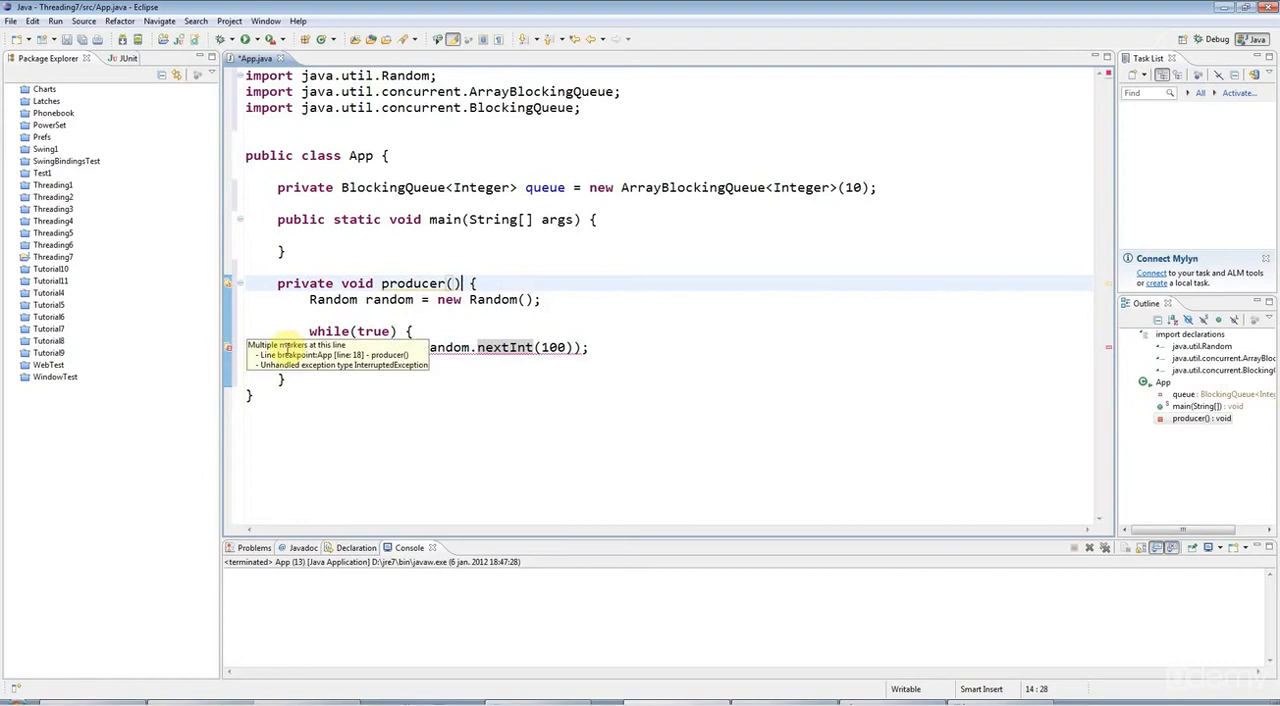
{"action": "left_click", "coordinate": [229, 349]}
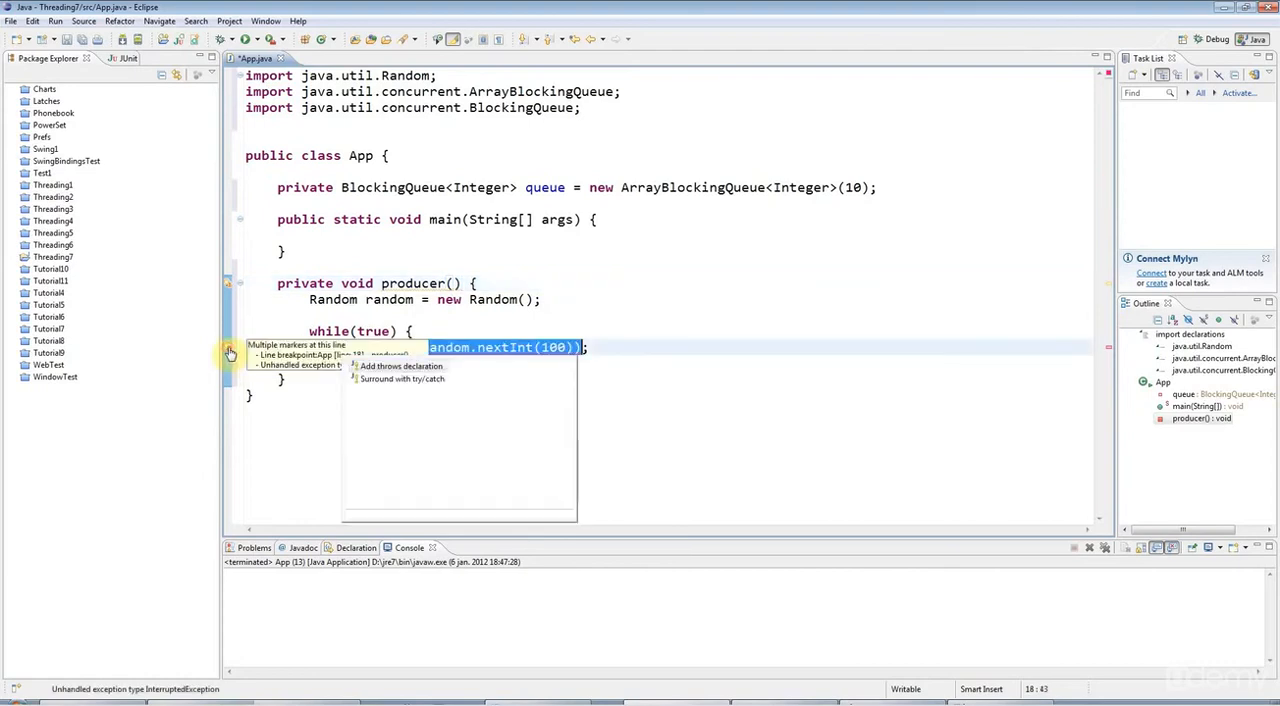
{"action": "left_click", "coordinate": [380, 366]}
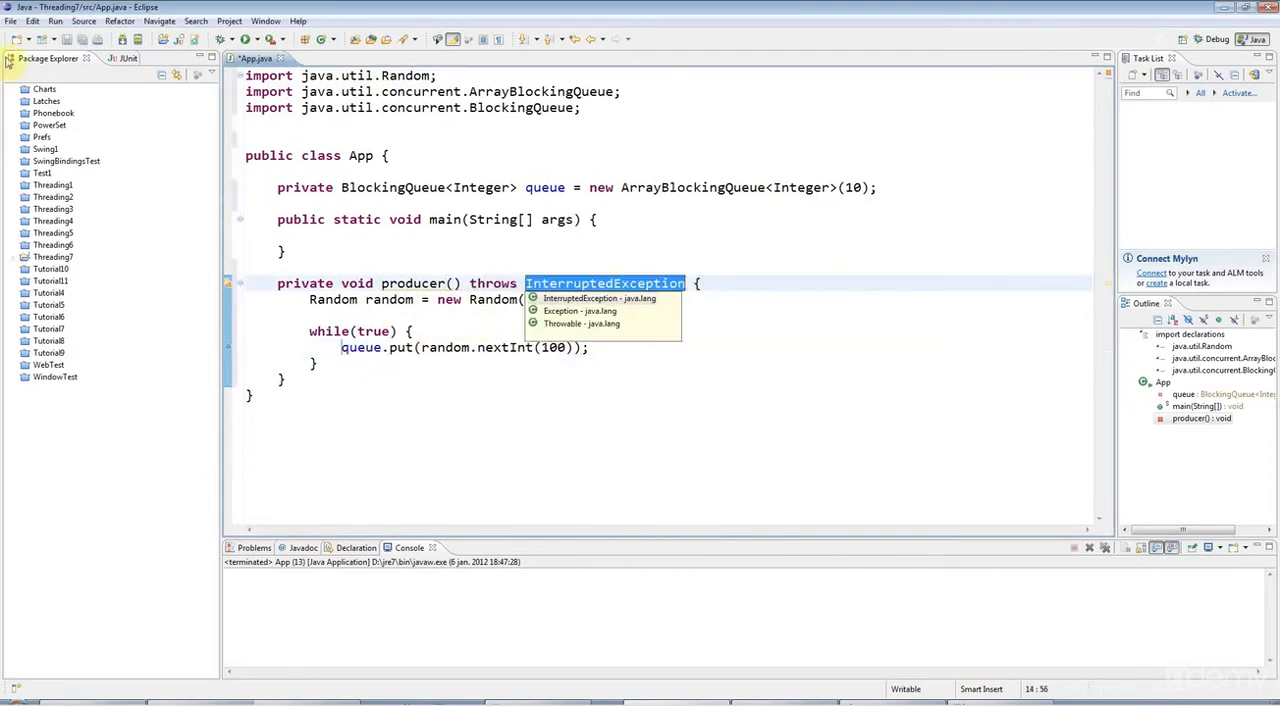
{"action": "left_click", "coordinate": [349, 380]}
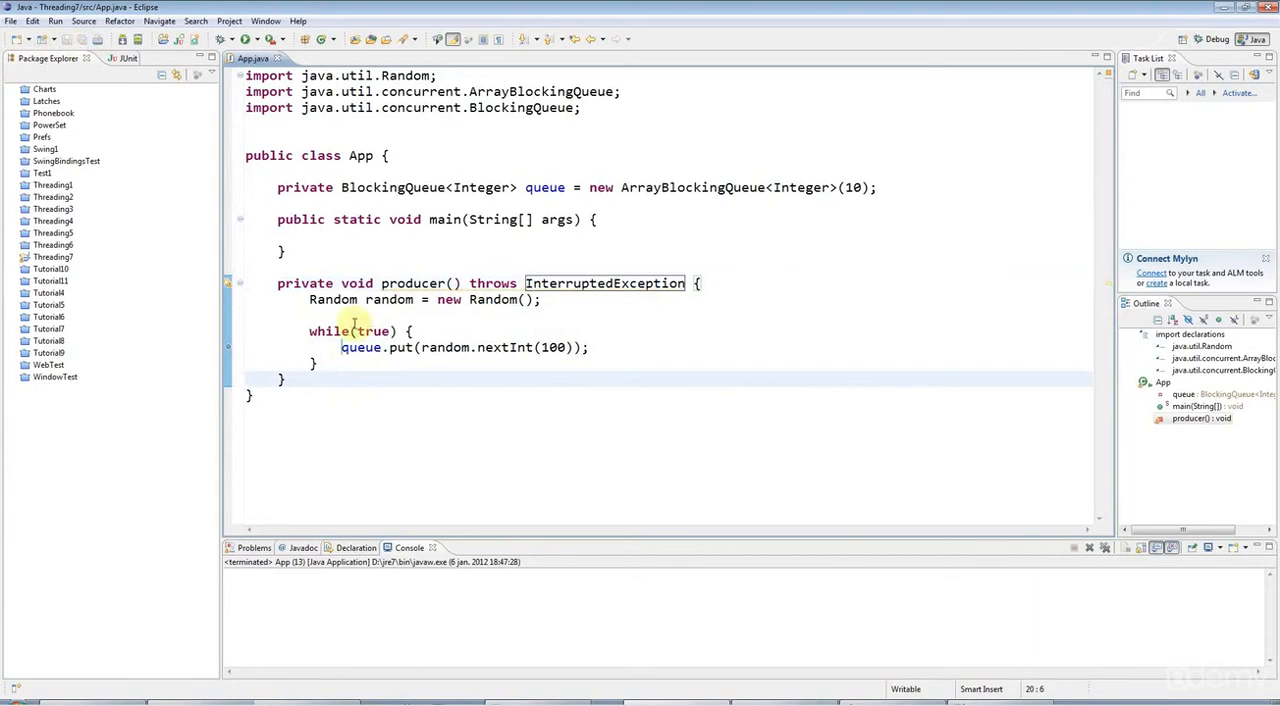
- Review the whole producer() method and the queue field it fills
{"action": "left_click_drag", "start_coordinate": [274, 283], "coordinate": [344, 385]}
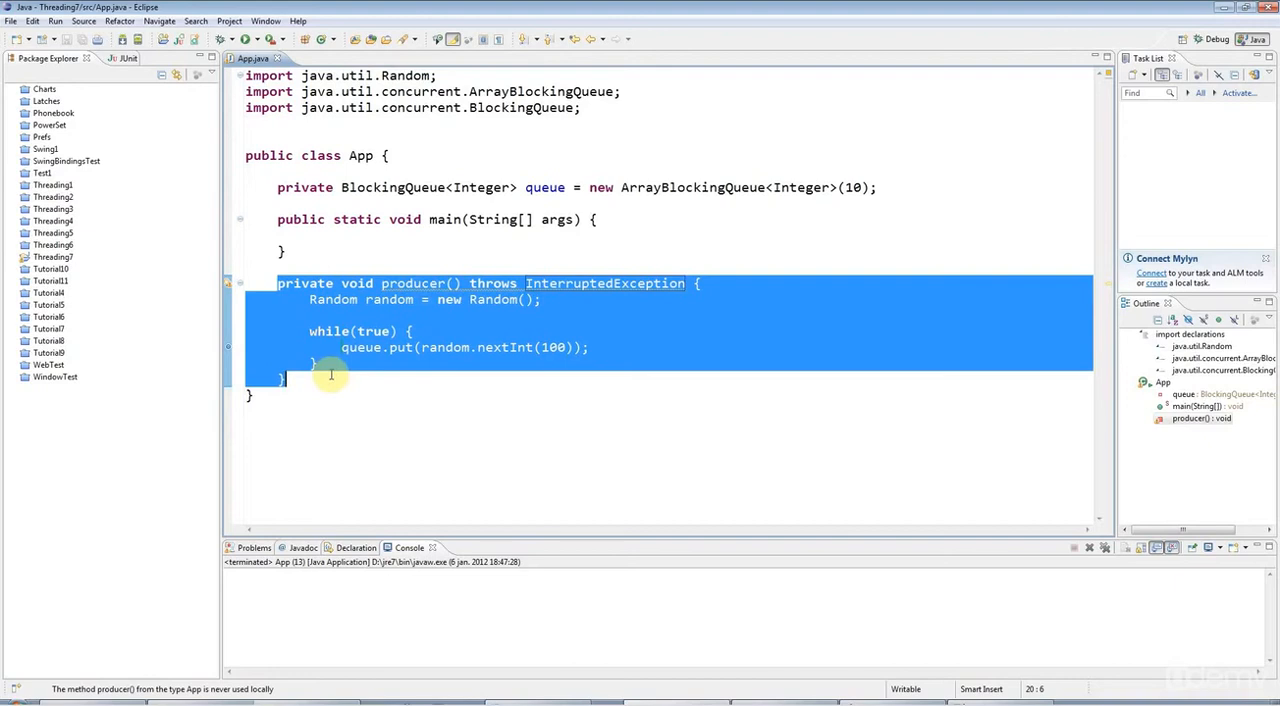
{"action": "double_click", "coordinate": [546, 187]}
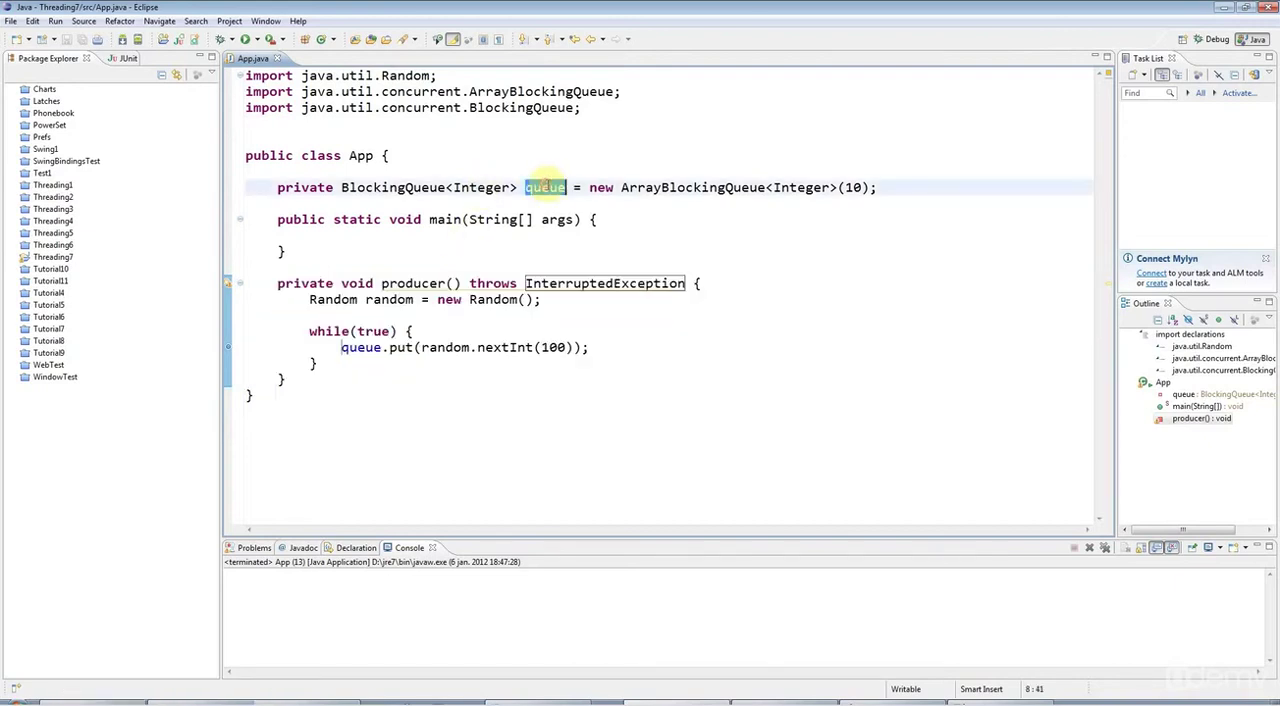
{"action": "left_click", "coordinate": [287, 381]}
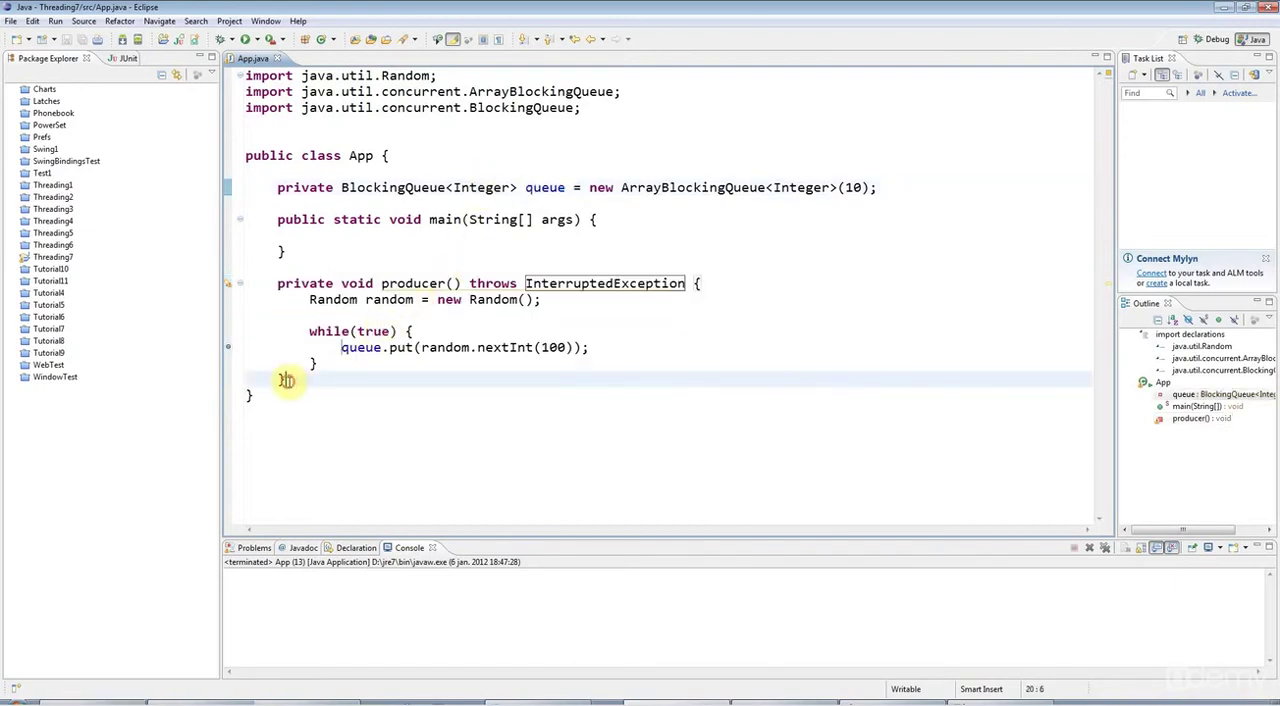
{"action": "double_click", "coordinate": [541, 186]}
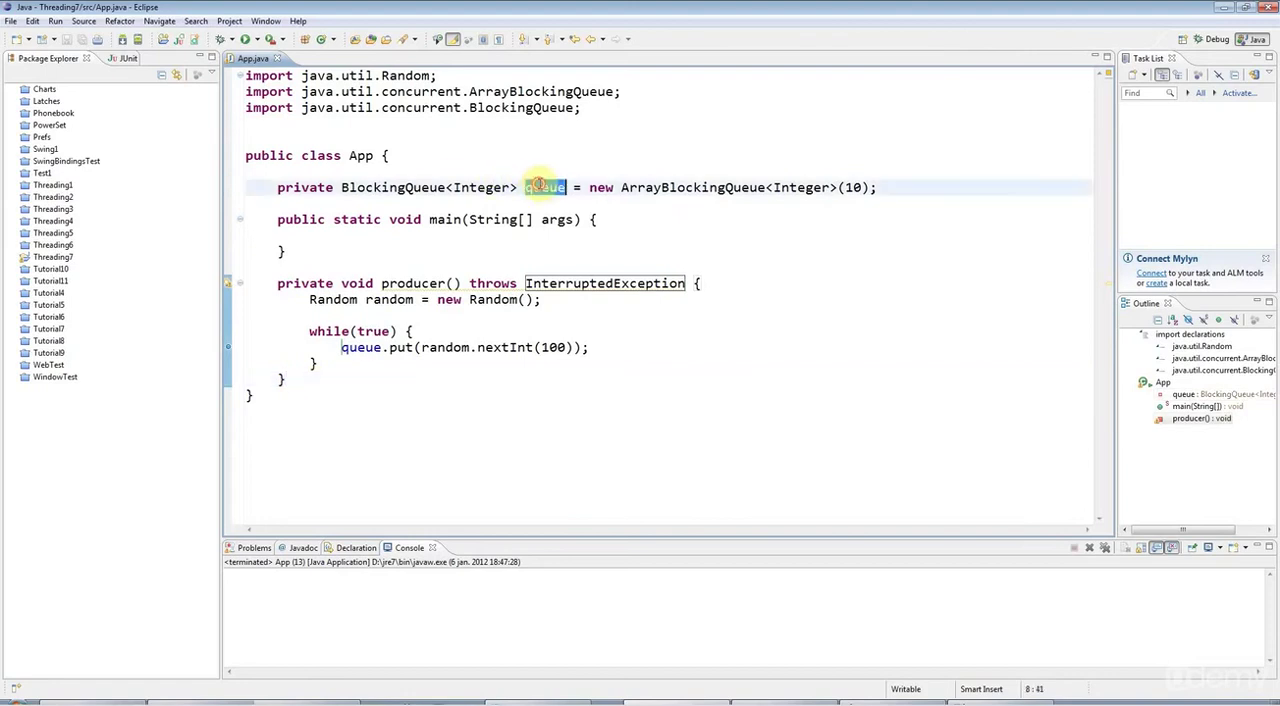
{"action": "left_click", "coordinate": [316, 379]}
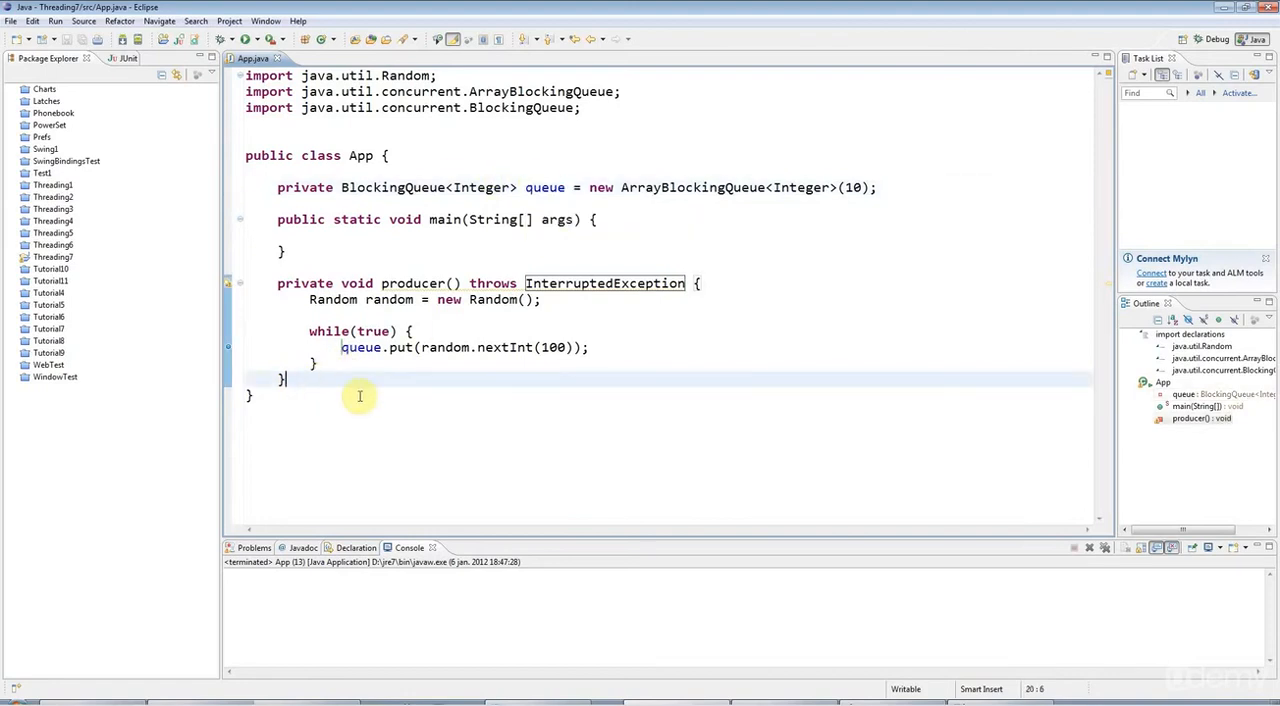
- Write a private void consumer() method after producer() with an empty while(true) loop
{"action": "key", "text": "Return"}
{"action": "key", "text": "Return"}
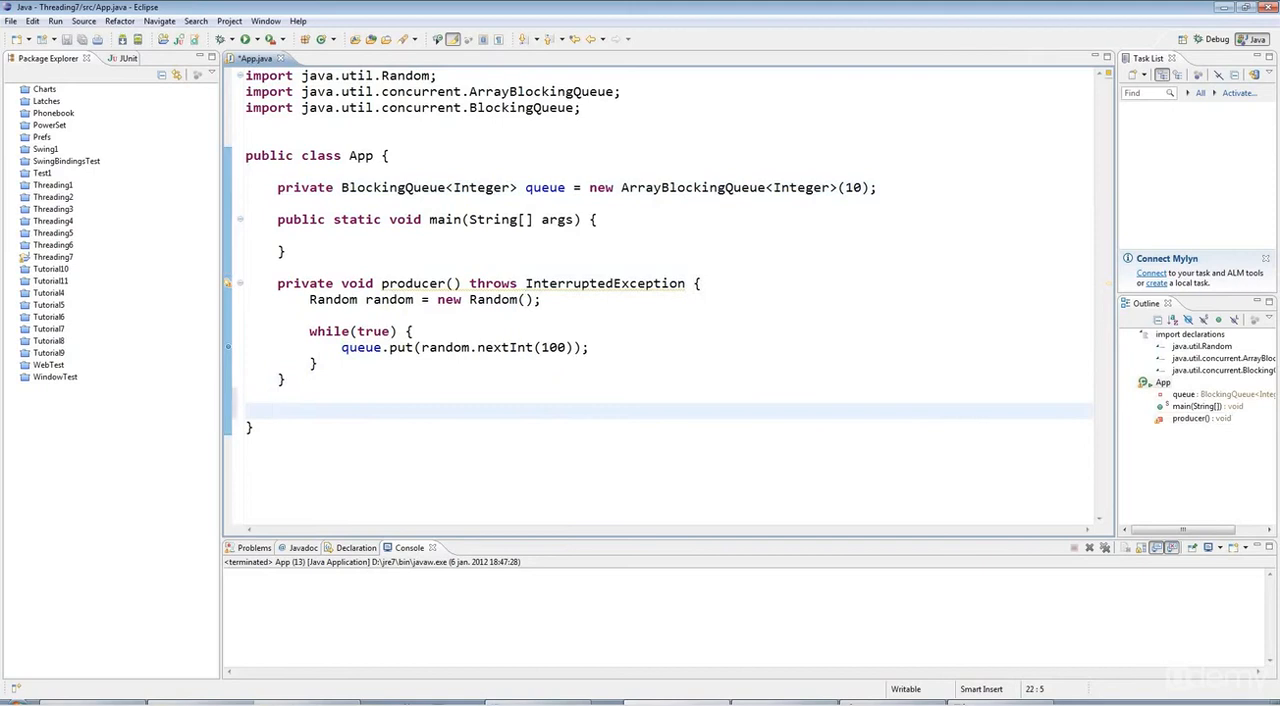
{"action": "type", "text": "private void consumer("}
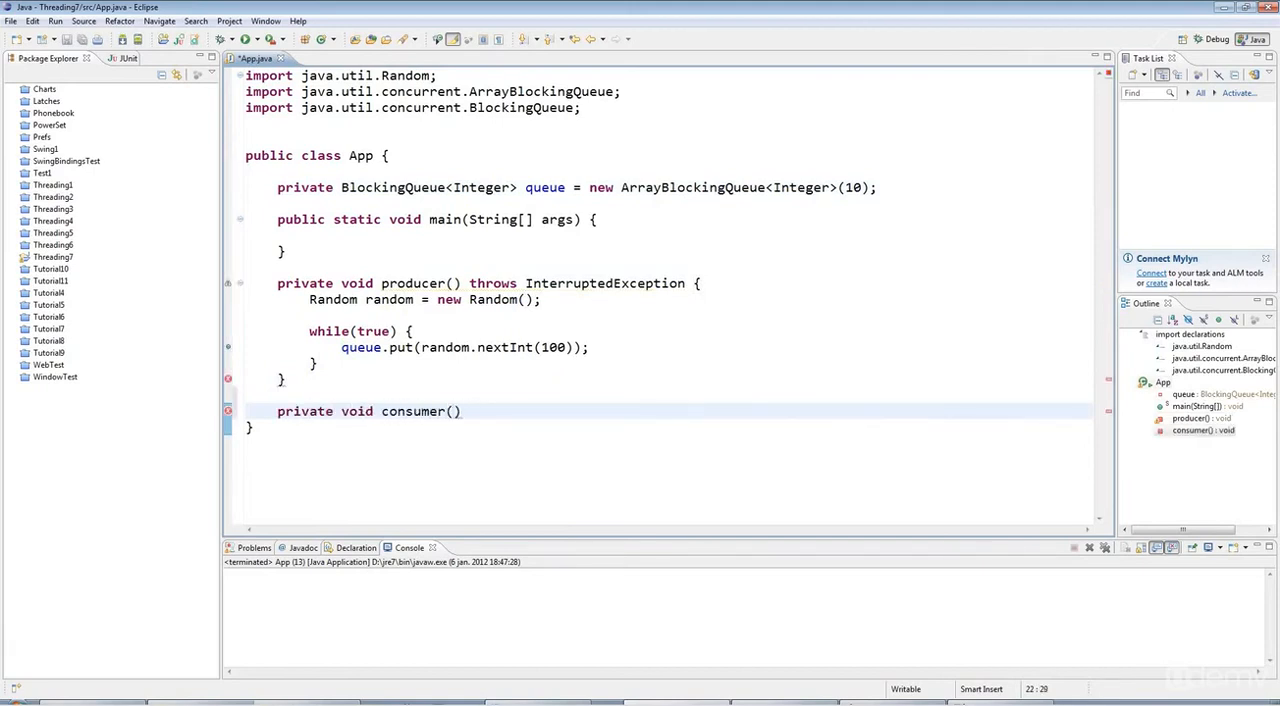
{"action": "left_click", "coordinate": [469, 283]}
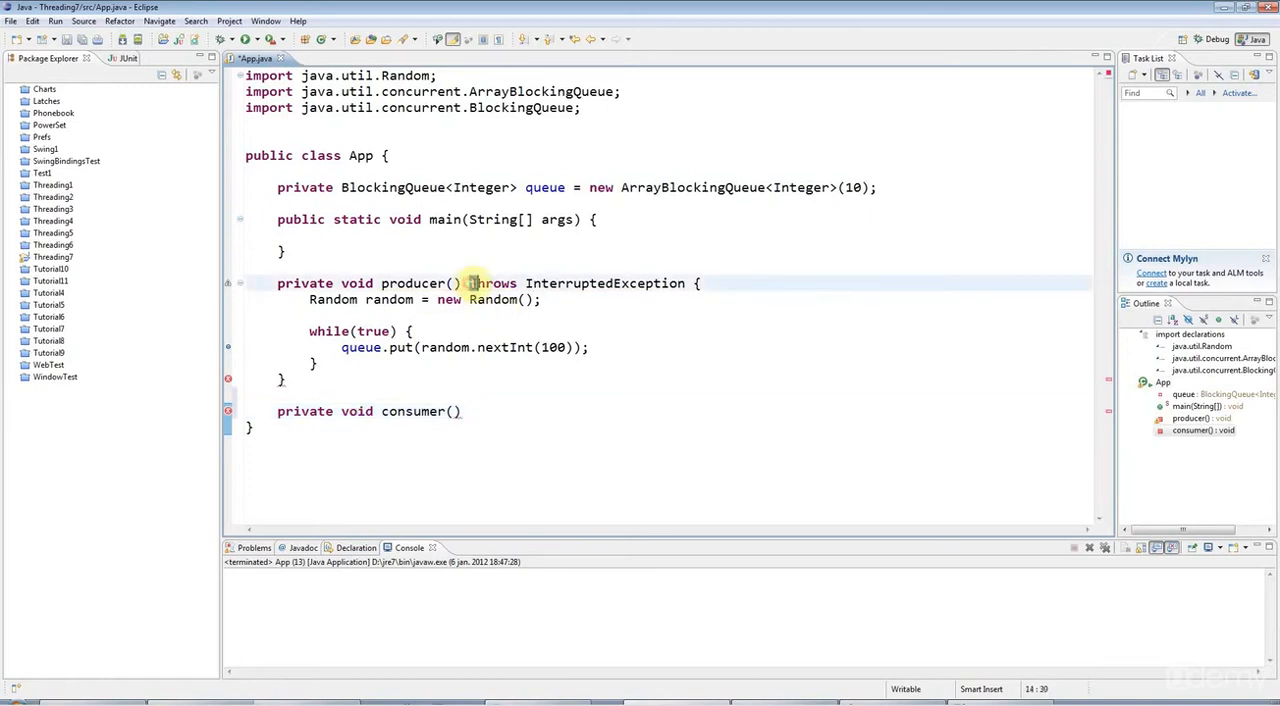
{"action": "left_click", "coordinate": [489, 414]}
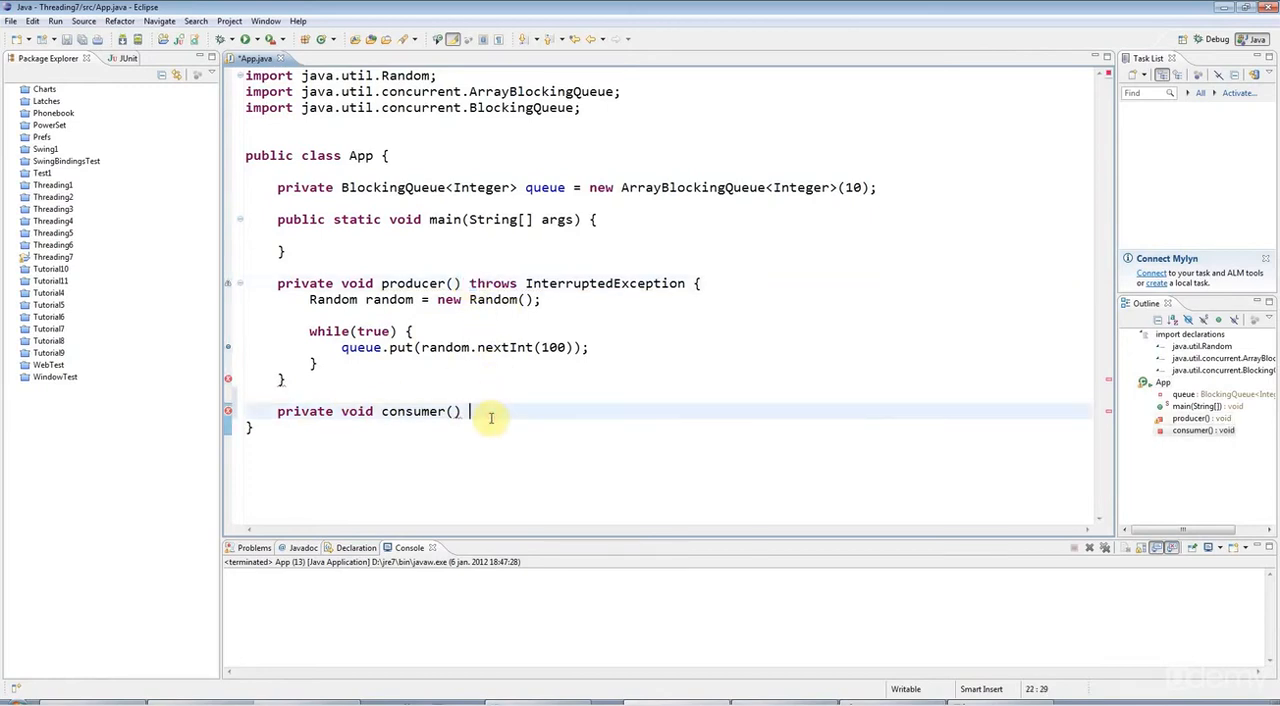
{"action": "type", "text": "{"}
{"action": "key", "text": "Return"}
{"action": "type", "text": "w"}
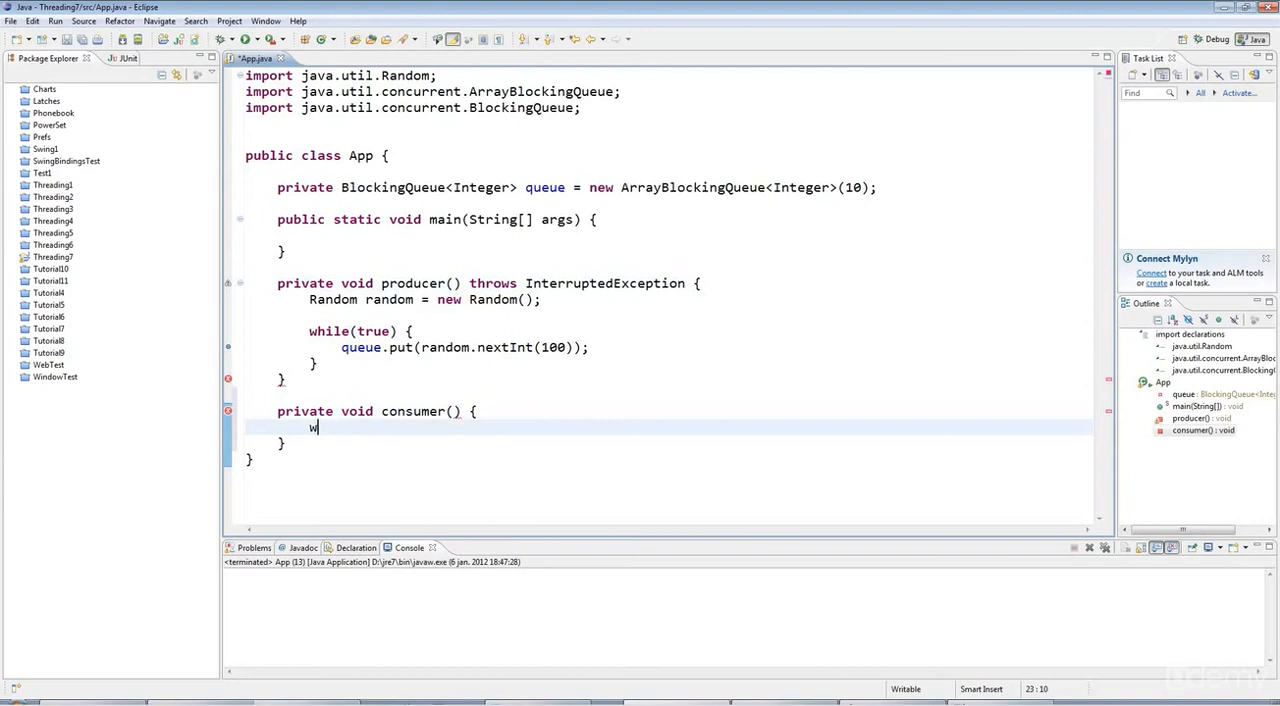
{"action": "type", "text": "hile(tur"}
{"action": "key", "text": "BackSpace"}
{"action": "key", "text": "BackSpace"}
{"action": "key", "text": "BackSpace"}
{"action": "key", "text": "BackSpace"}
{"action": "key", "text": "BackSpace"}
{"action": "type", "text": "rue) "}
{"action": "type", "text": "{"}
{"action": "key", "text": "Return"}
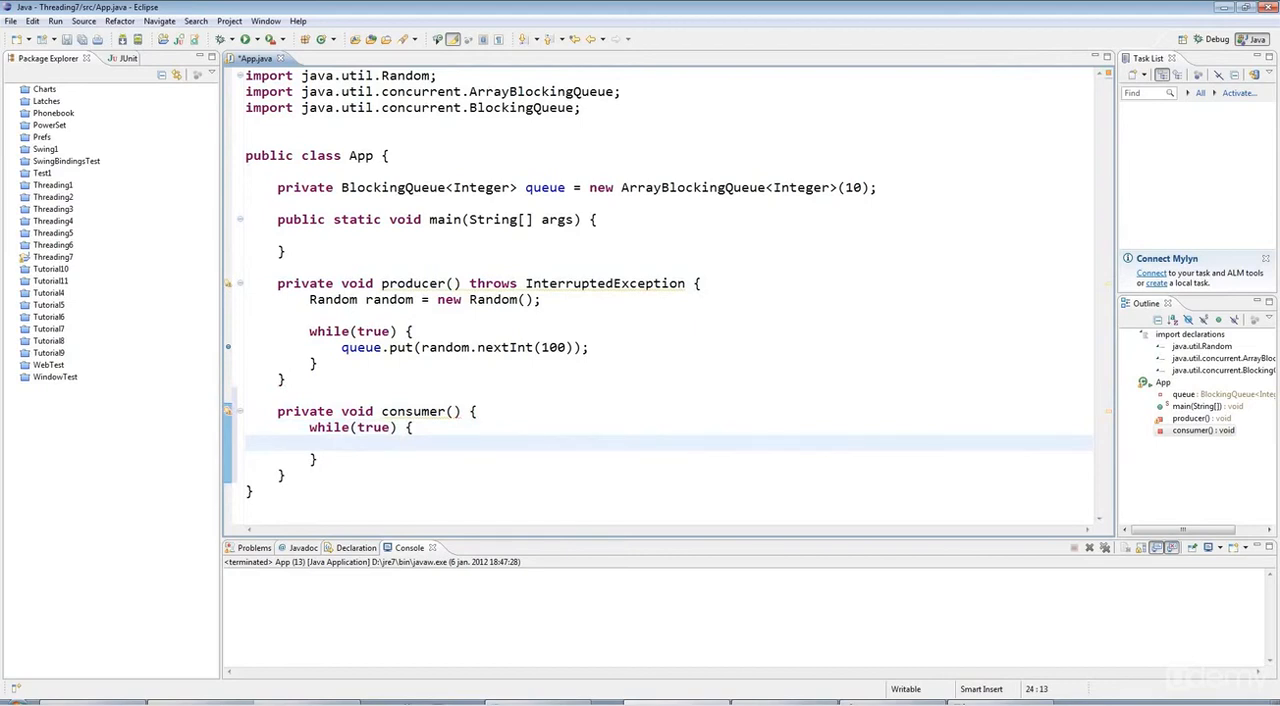
- Add Thread.sleep(100); inside the consumer loop
{"action": "double_click", "coordinate": [545, 187]}
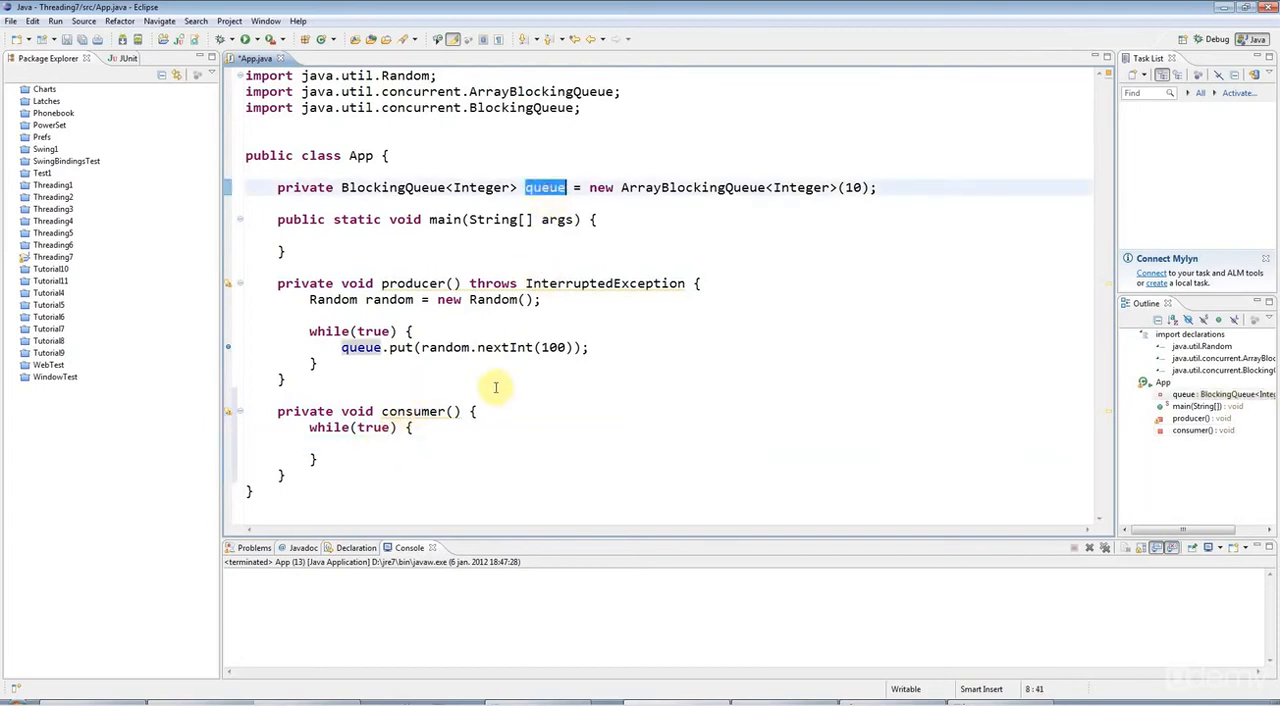
{"action": "left_click", "coordinate": [409, 445]}
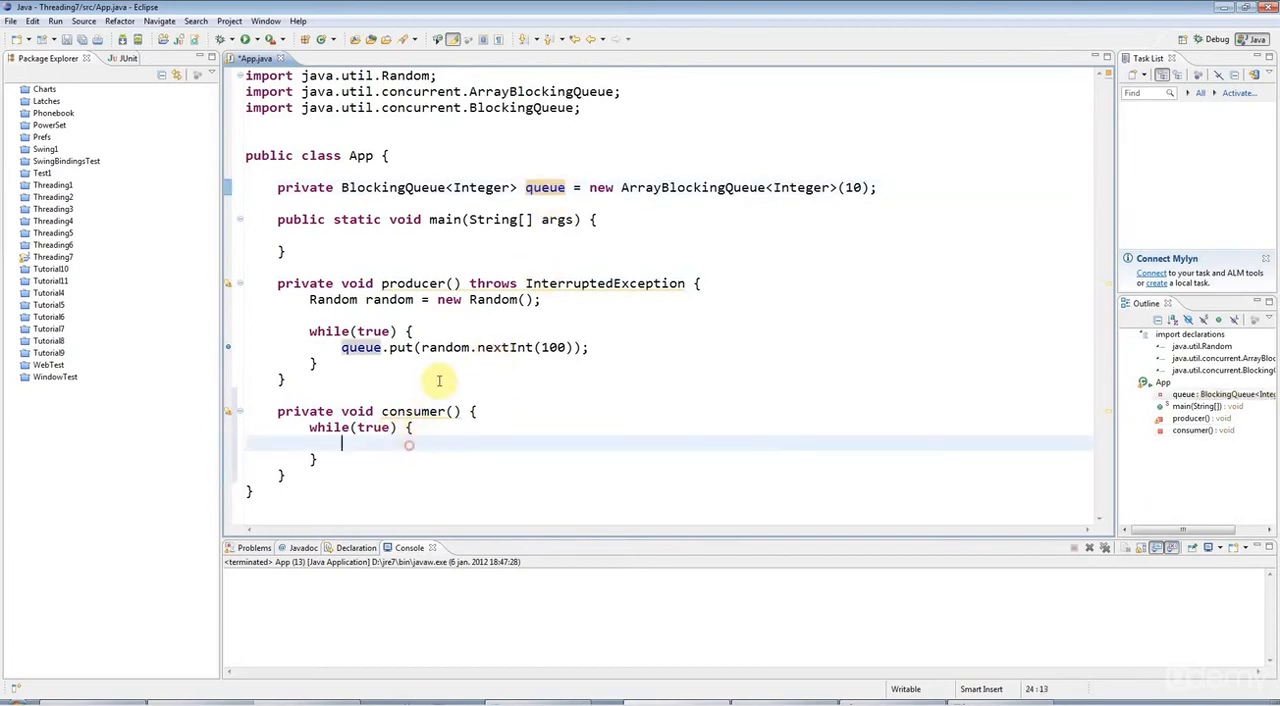
{"action": "type", "text": "Thread.sleep"}
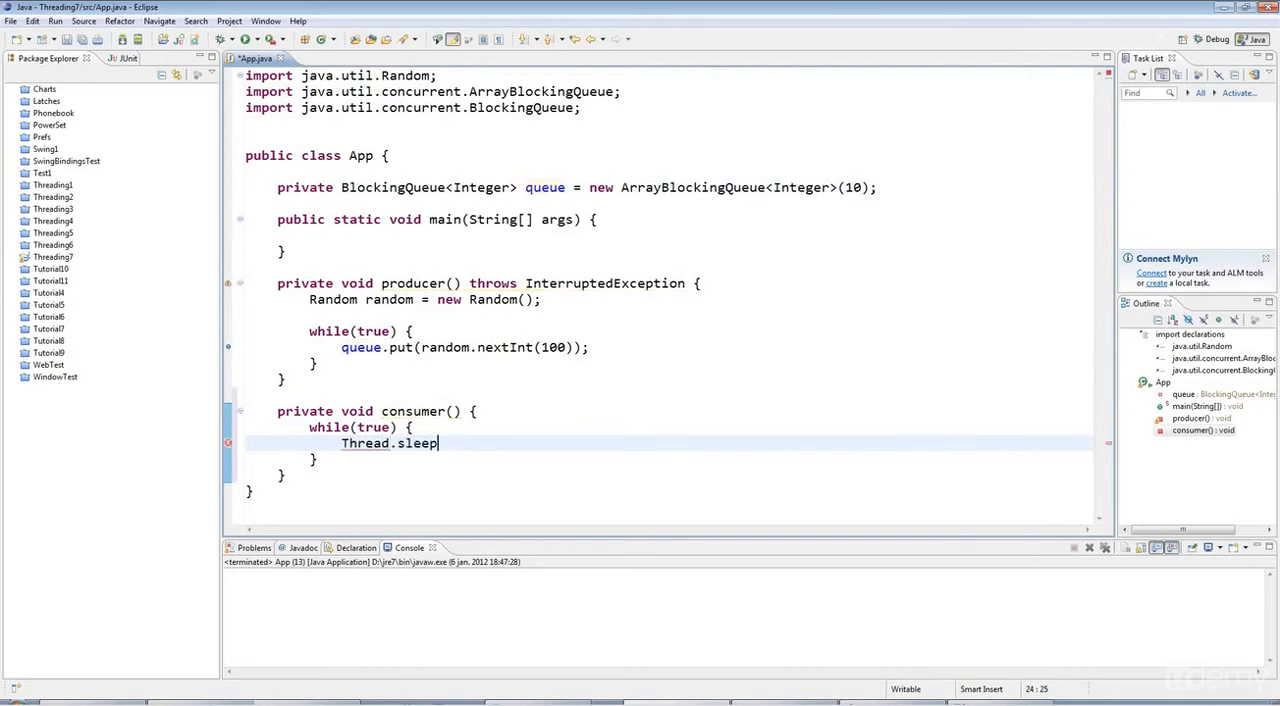
{"action": "type", "text": "10"}
{"action": "type", "text": ");"}
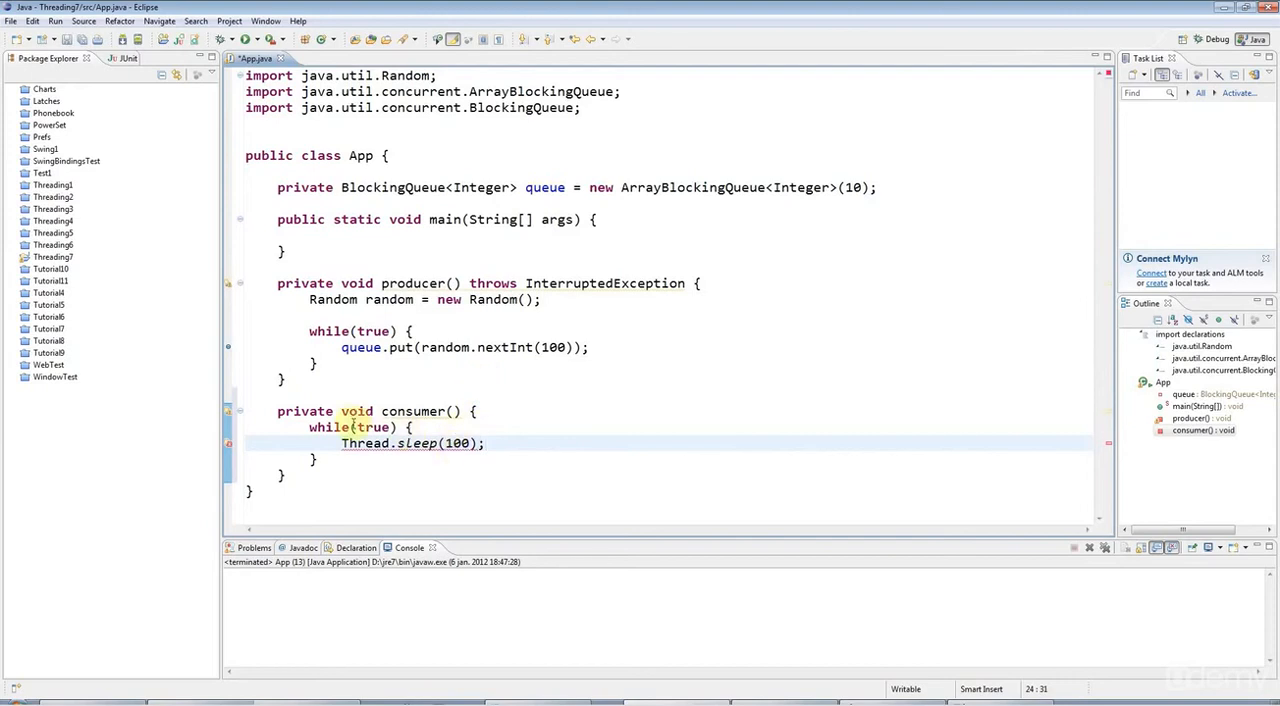
{"action": "left_click_drag", "start_coordinate": [310, 427], "coordinate": [348, 461]}
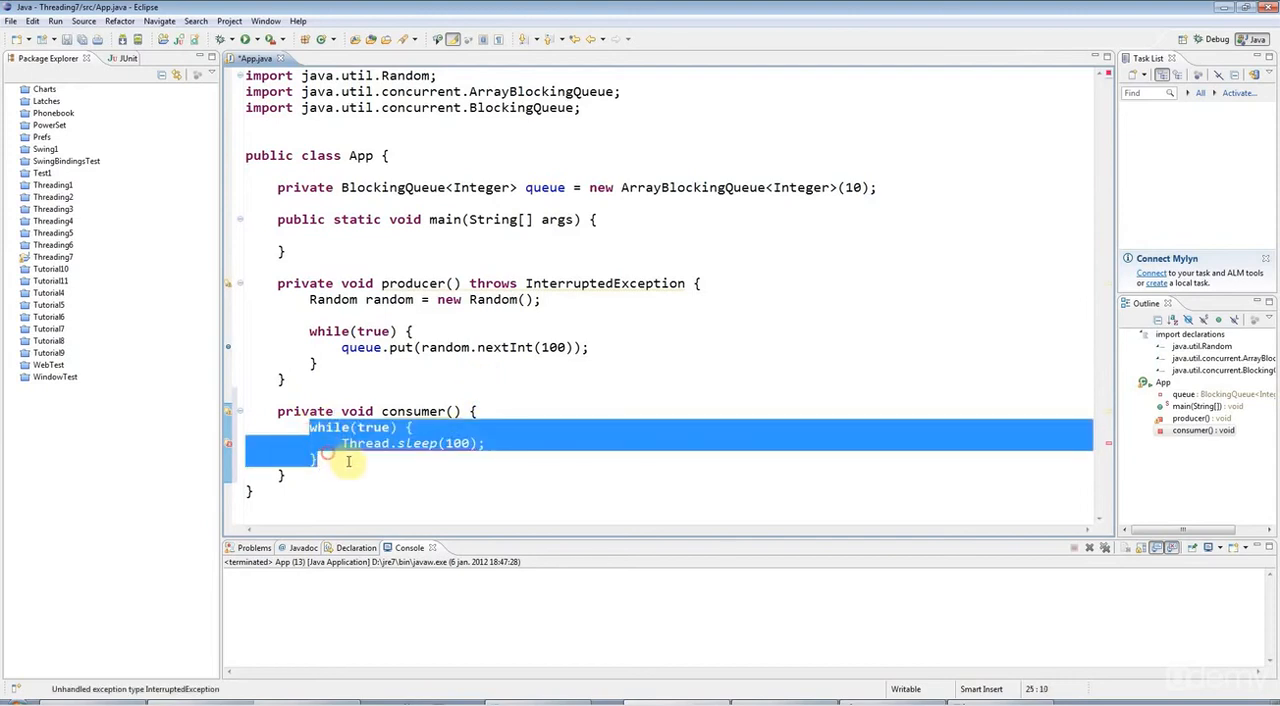
{"action": "left_click", "coordinate": [349, 459]}
{"action": "left_click", "coordinate": [486, 443]}
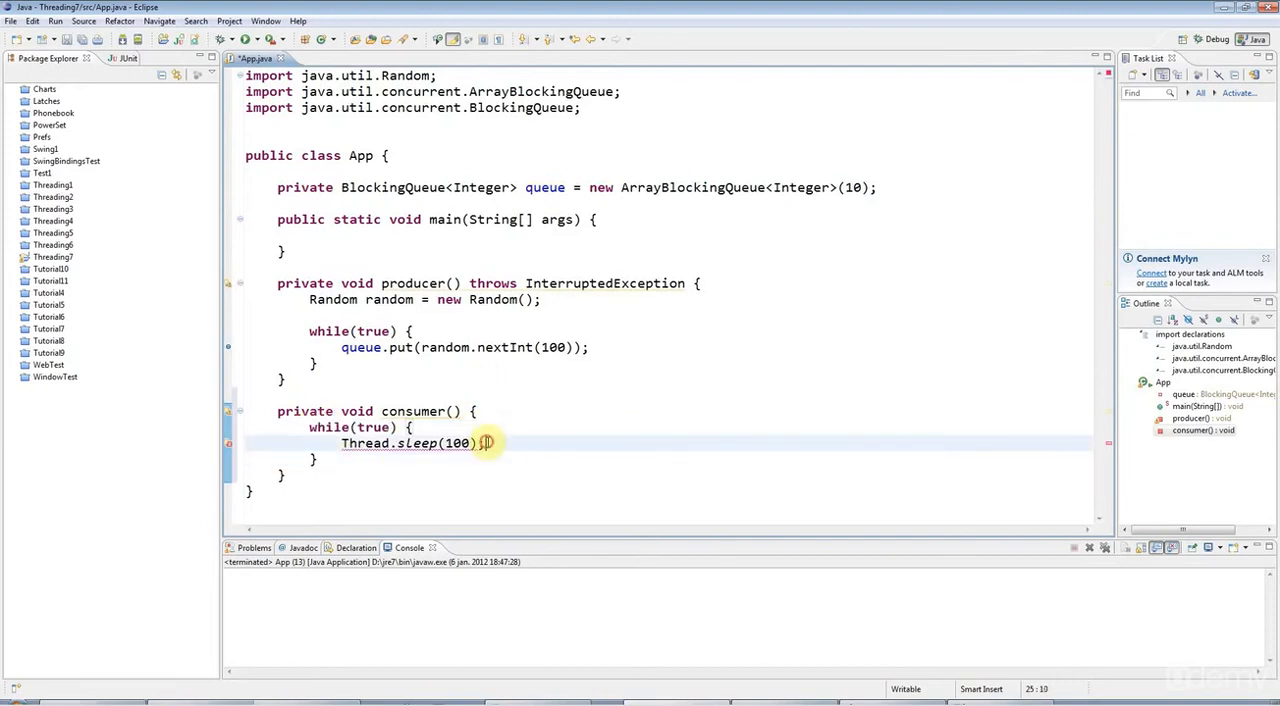
- Use the quick fix to add throws InterruptedException to consumer()
{"action": "left_click", "coordinate": [228, 443]}
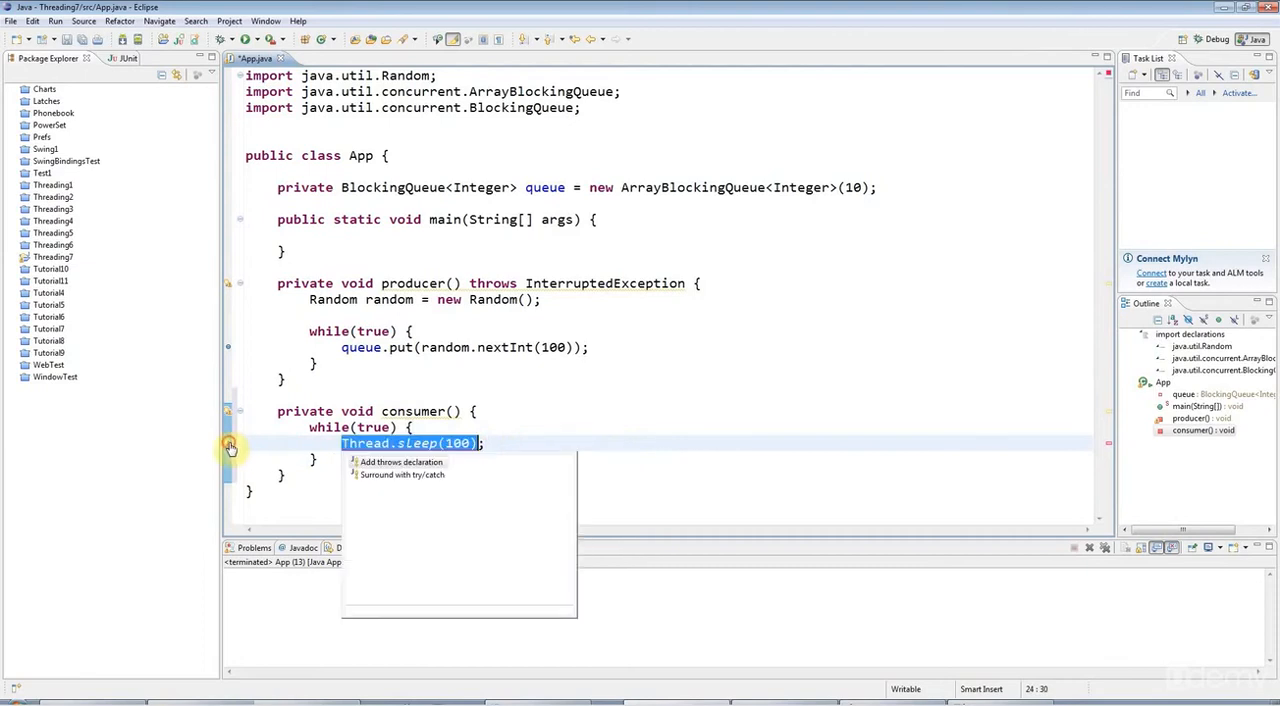
{"action": "double_click", "coordinate": [367, 461]}
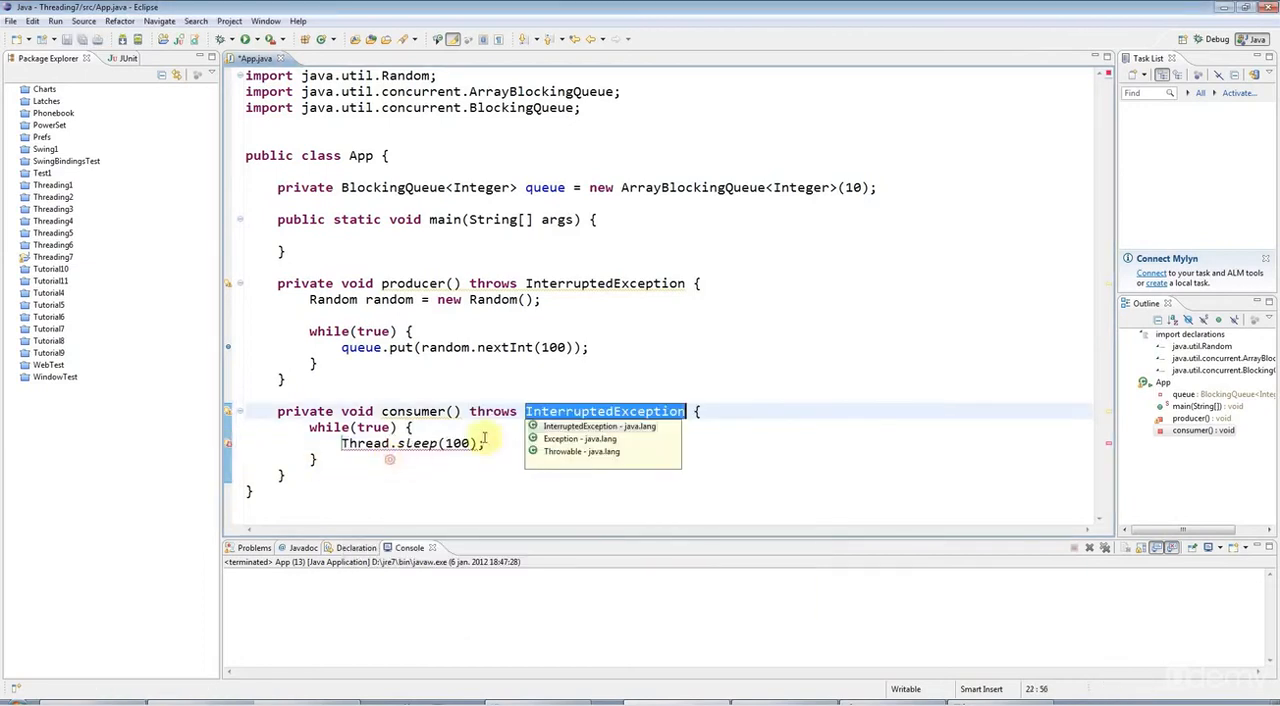
{"action": "left_click", "coordinate": [488, 446]}
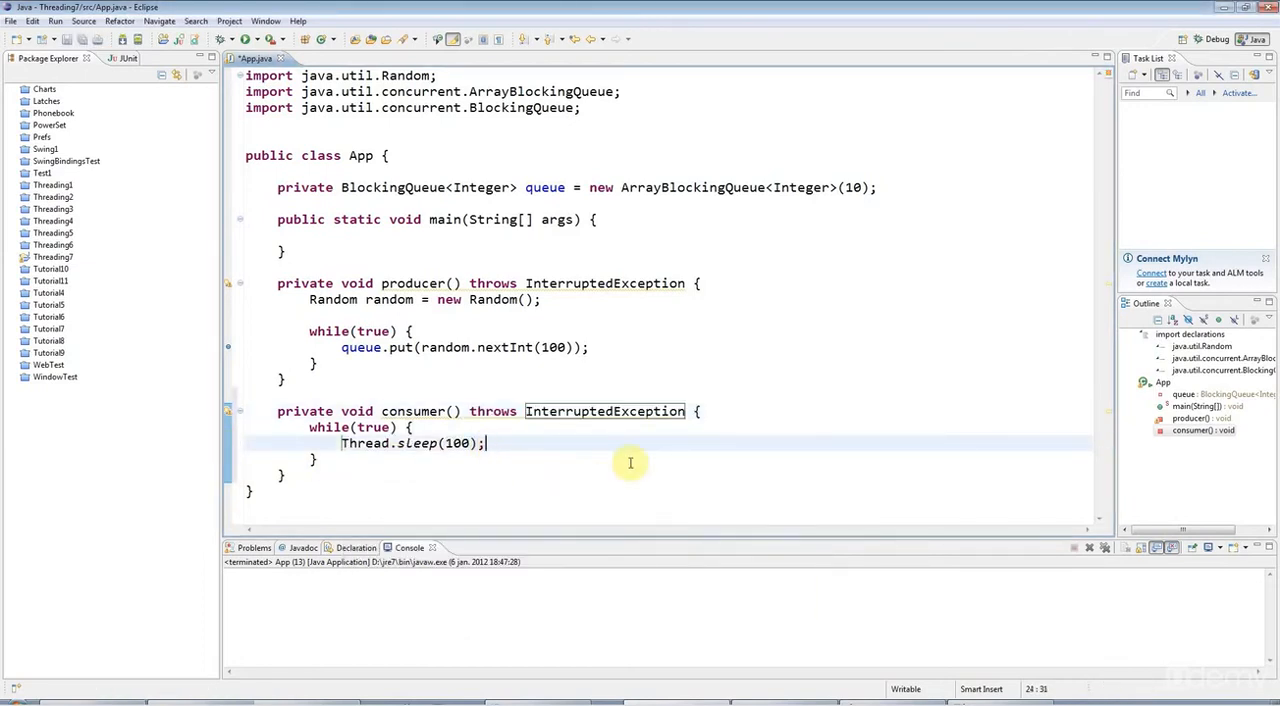
- Copy the Random declaration from producer() and paste it at the top of consumer()
{"action": "key", "text": "Return"}
{"action": "key", "text": "Return"}
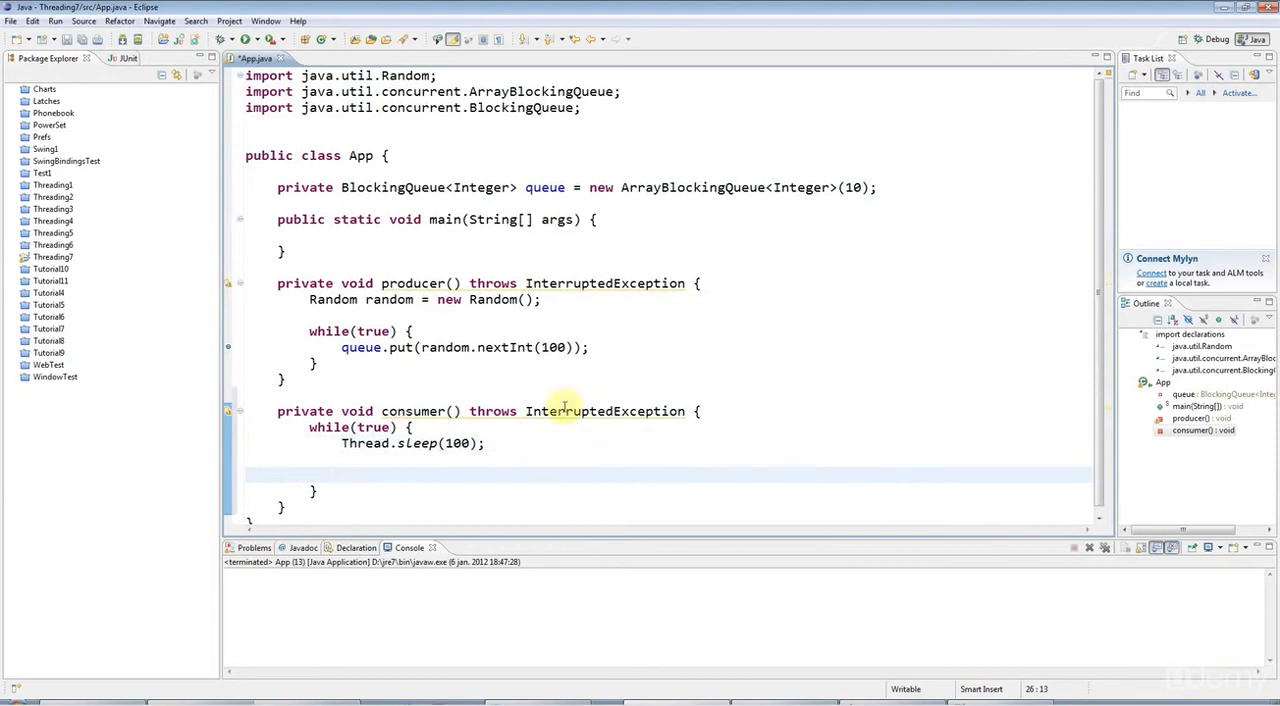
{"action": "left_click_drag", "start_coordinate": [306, 300], "coordinate": [431, 300]}
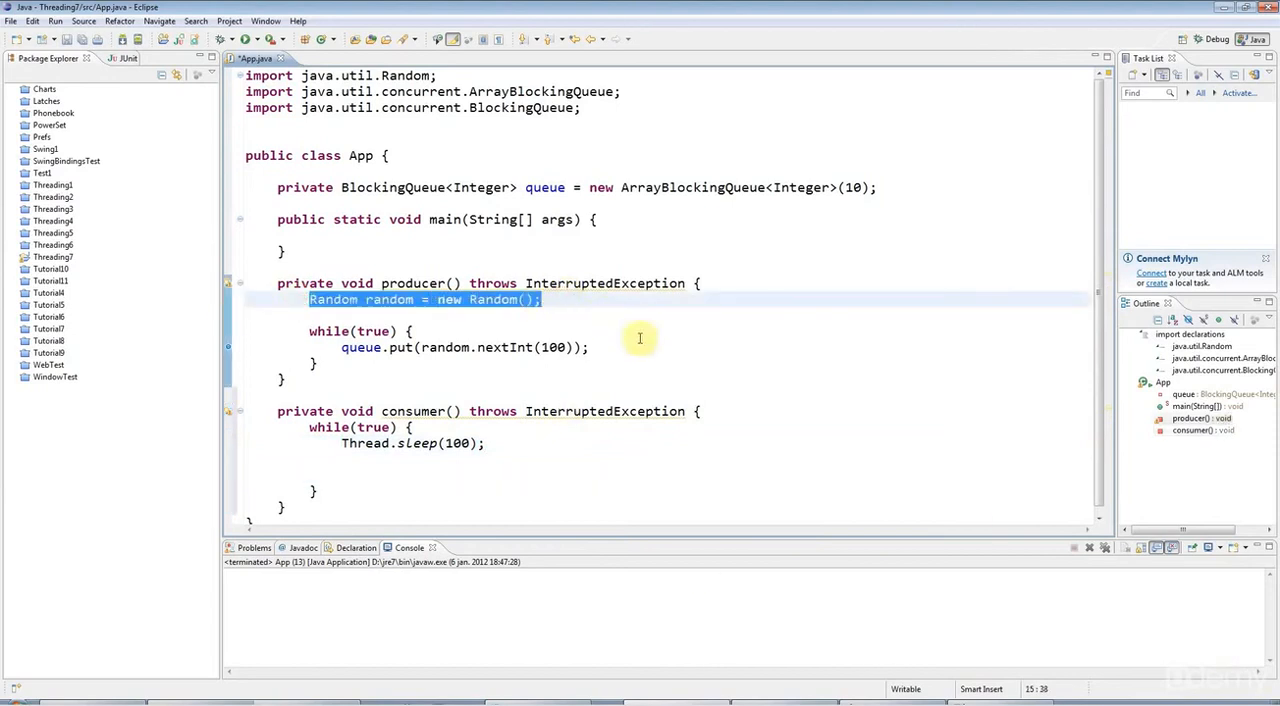
{"action": "left_click", "coordinate": [703, 410]}
{"action": "key", "text": "Return"}
{"action": "type", "text": "Random random = new Random();"}
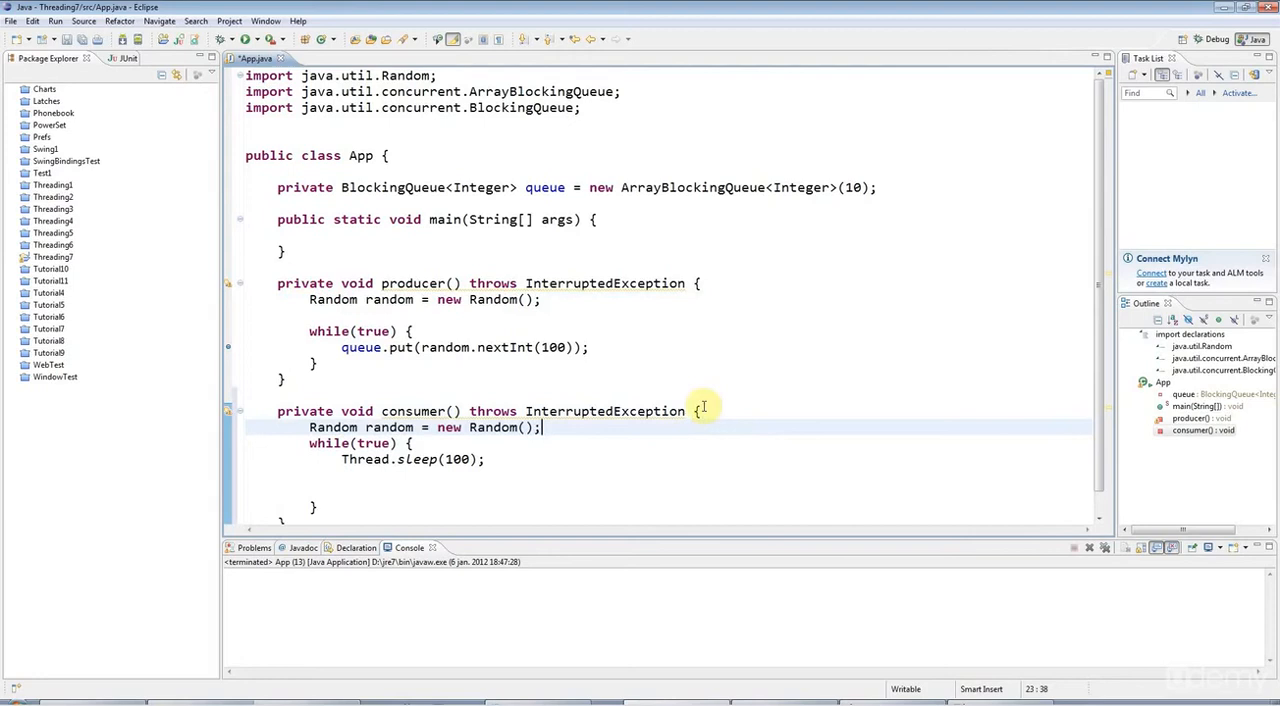
{"action": "key", "text": "Return"}
{"action": "scroll", "coordinate": [610, 432], "scroll_direction": "down", "scroll_amount": 1}
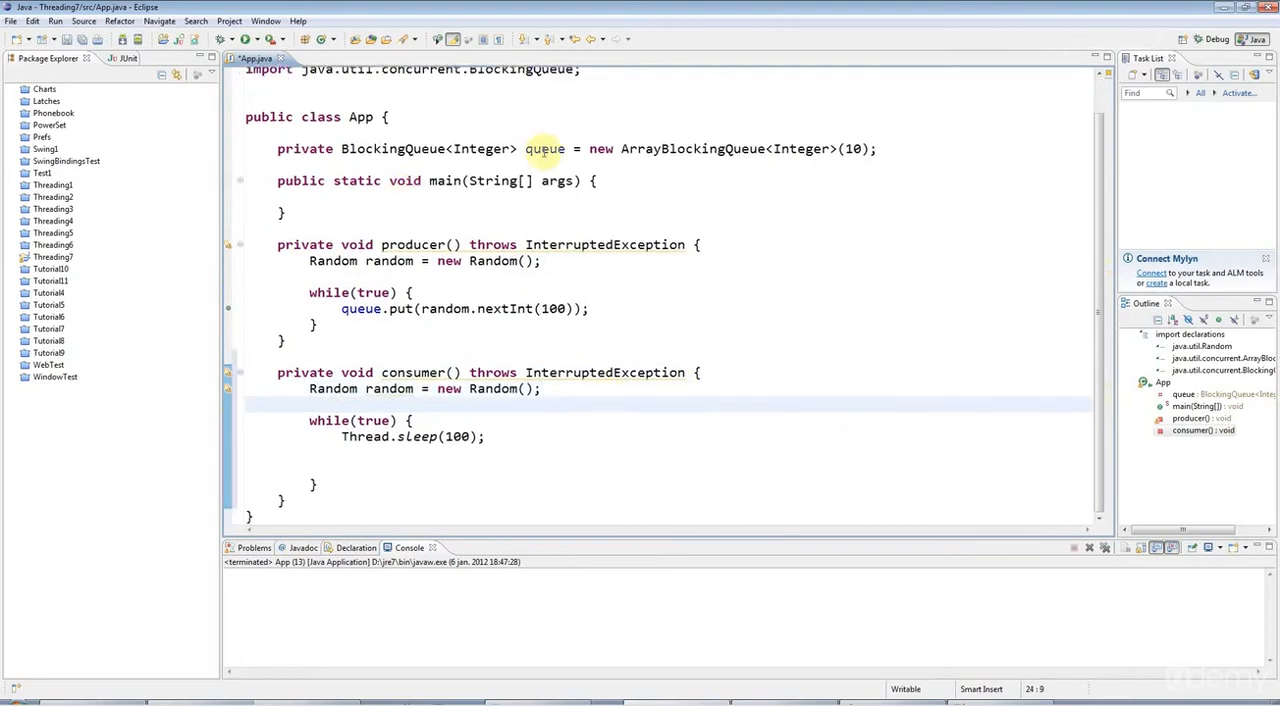
- Point out the queue field usage, the consumer method name and its while loop block
{"action": "left_click", "coordinate": [547, 149]}
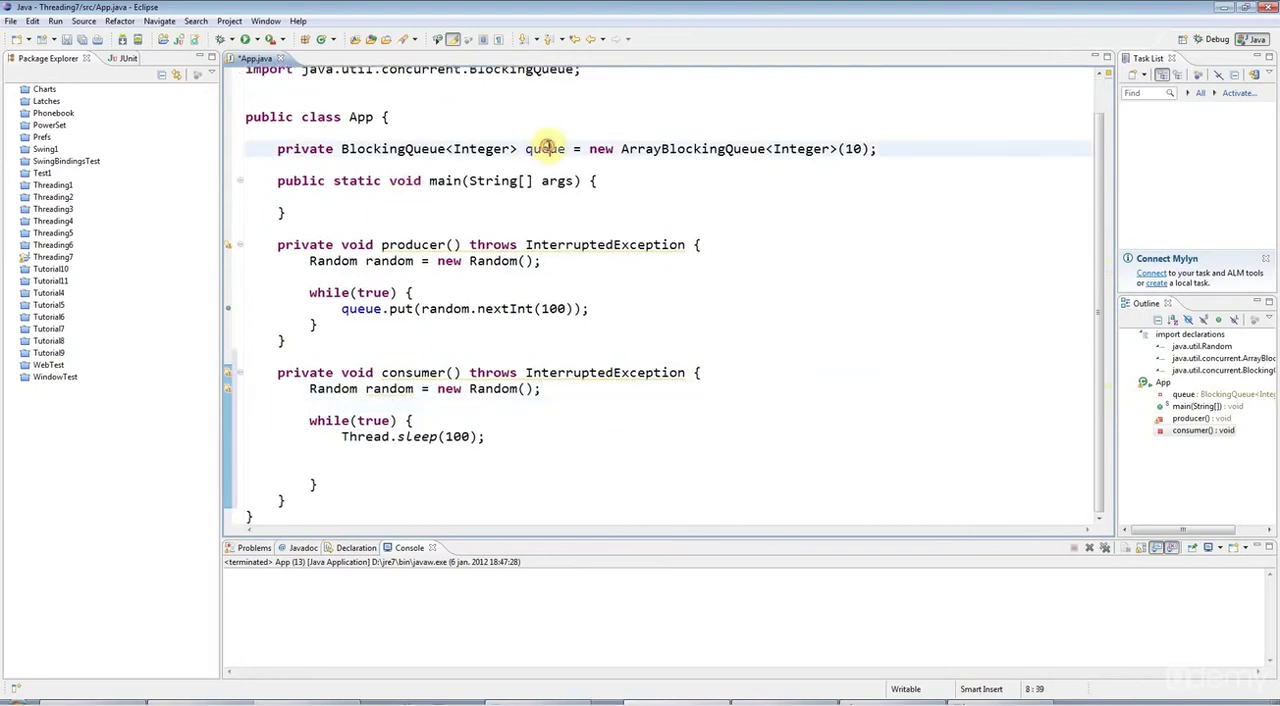
{"action": "left_click", "coordinate": [370, 467]}
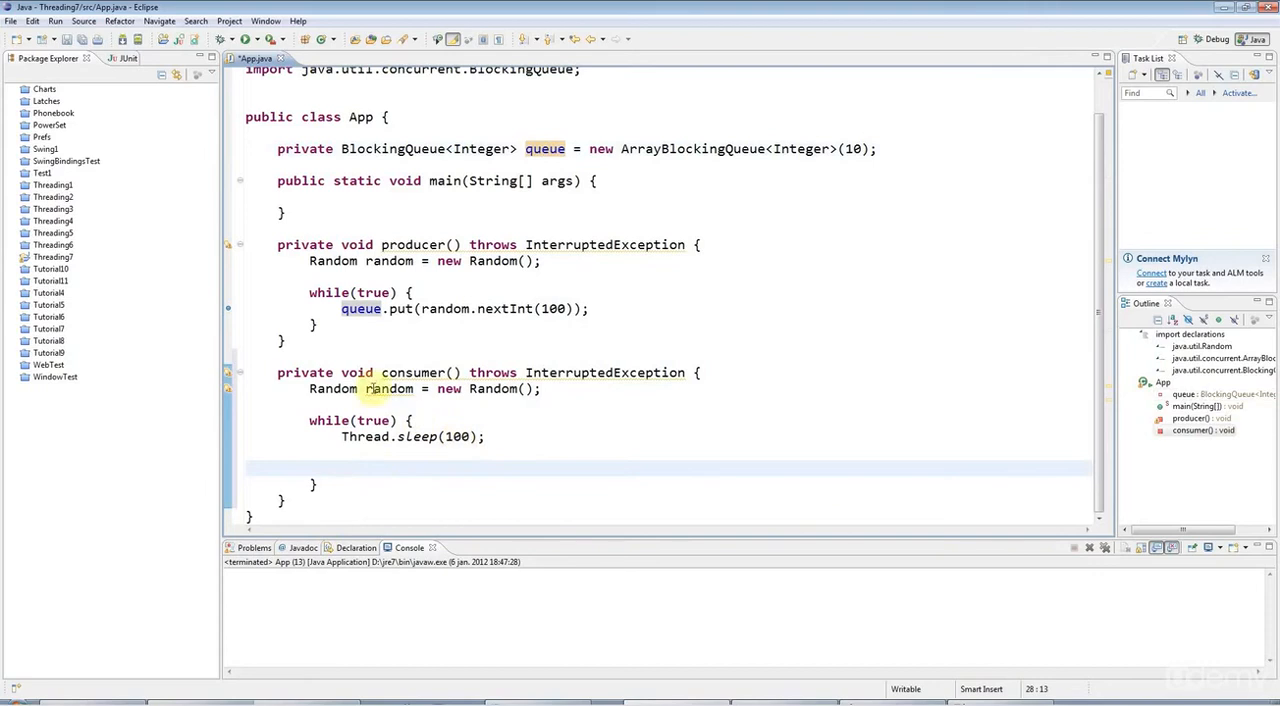
{"action": "left_click", "coordinate": [403, 368]}
{"action": "double_click", "coordinate": [403, 370]}
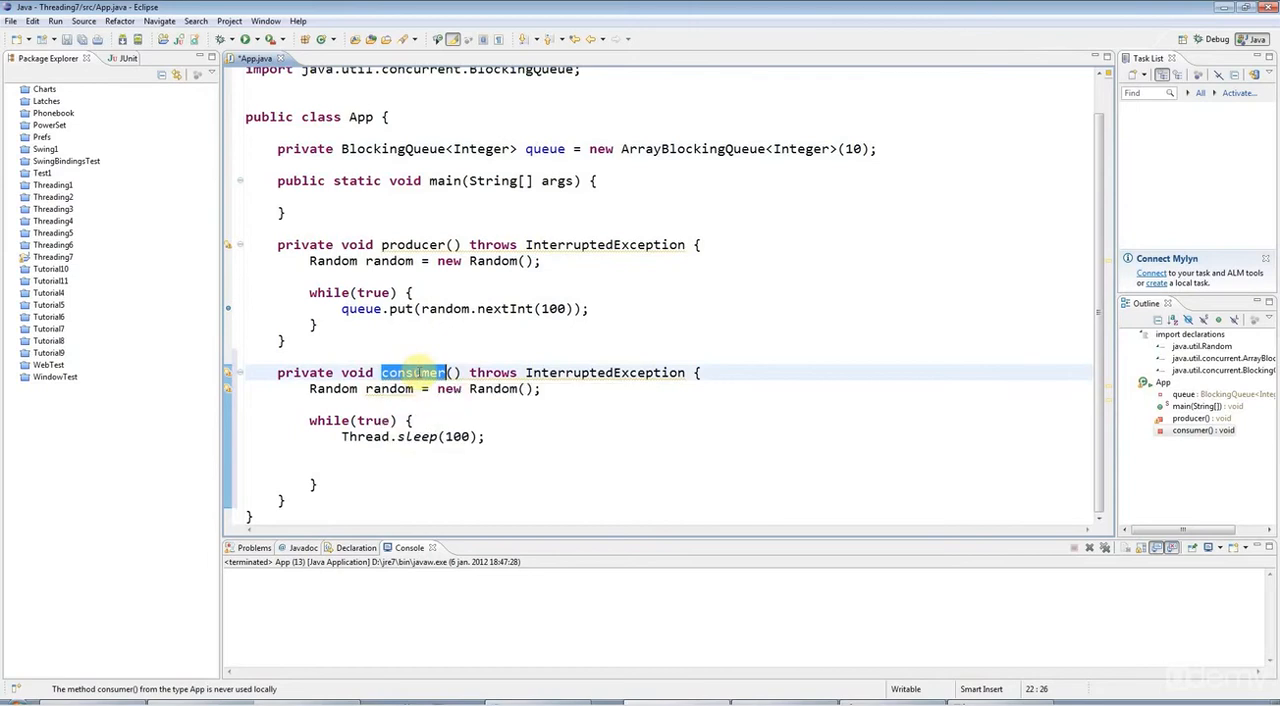
{"action": "left_click", "coordinate": [357, 464]}
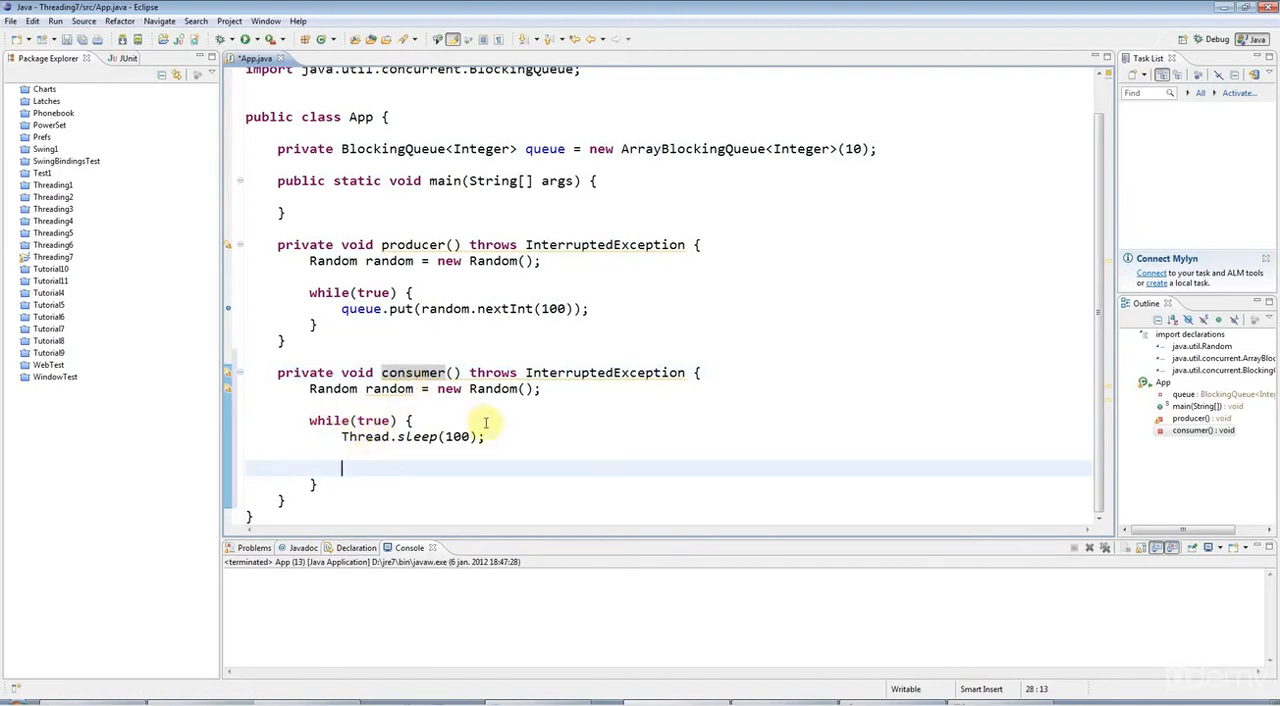
{"action": "left_click_drag", "start_coordinate": [320, 421], "coordinate": [337, 486]}
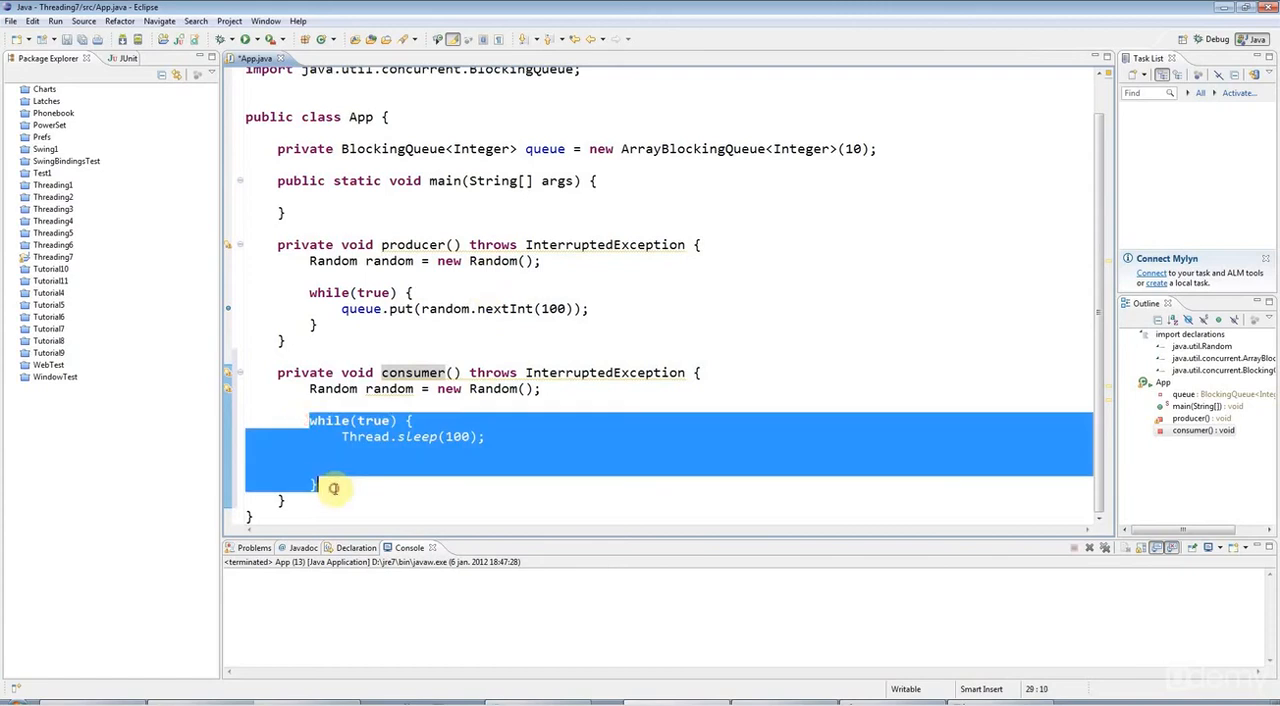
- Write if(random.nextInt(10) == 0) { Integer value = queue.take(); } inside the consumer loop
{"action": "left_click", "coordinate": [350, 468]}
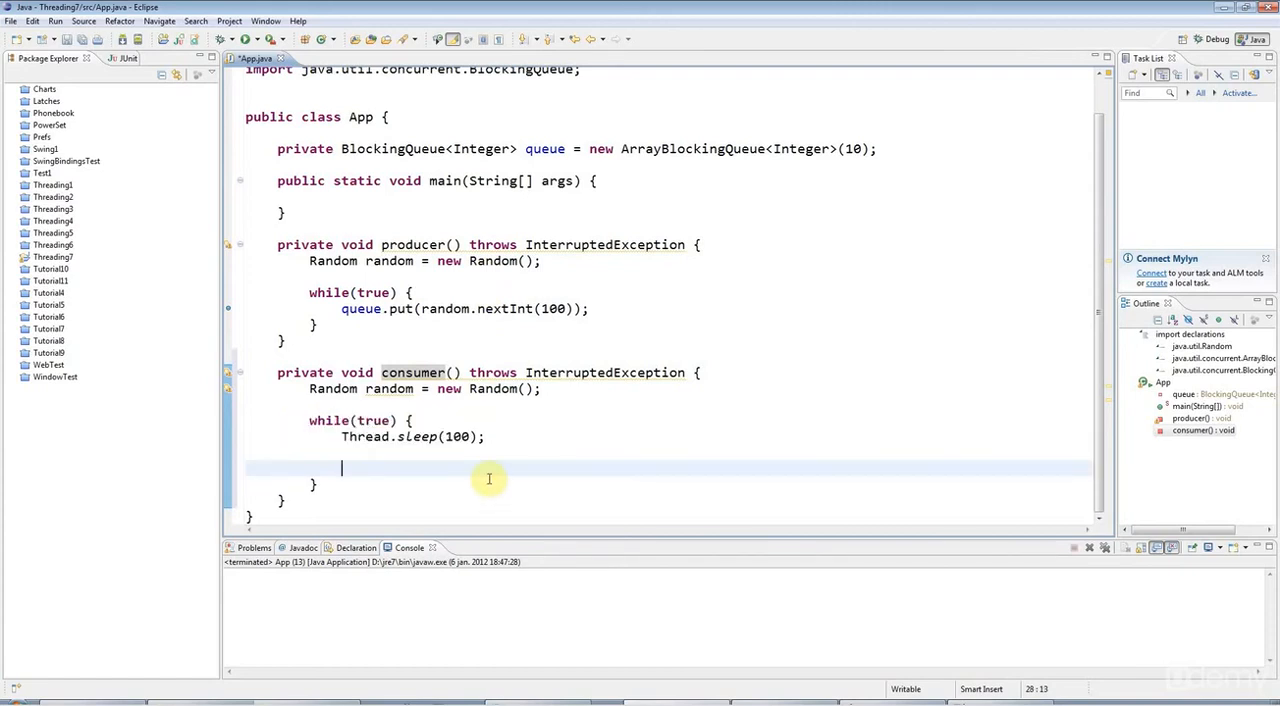
{"action": "type", "text": "if(random"}
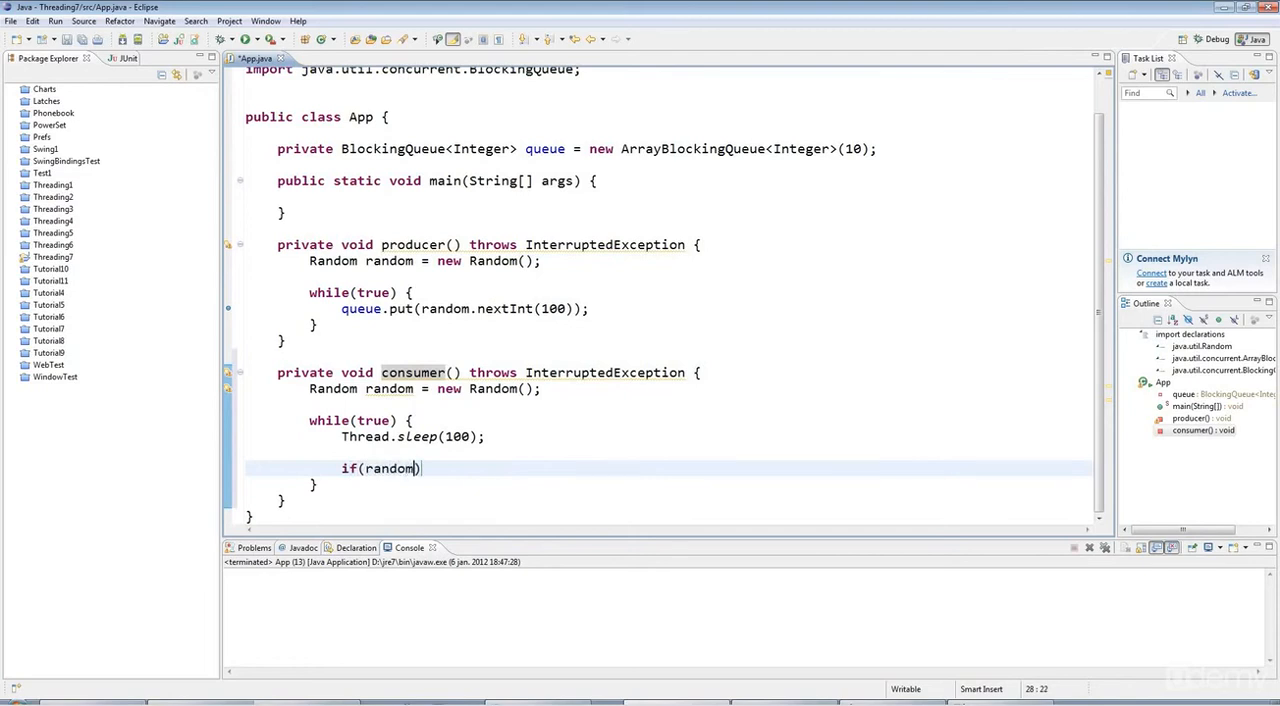
{"action": "type", "text": ".nextInt"}
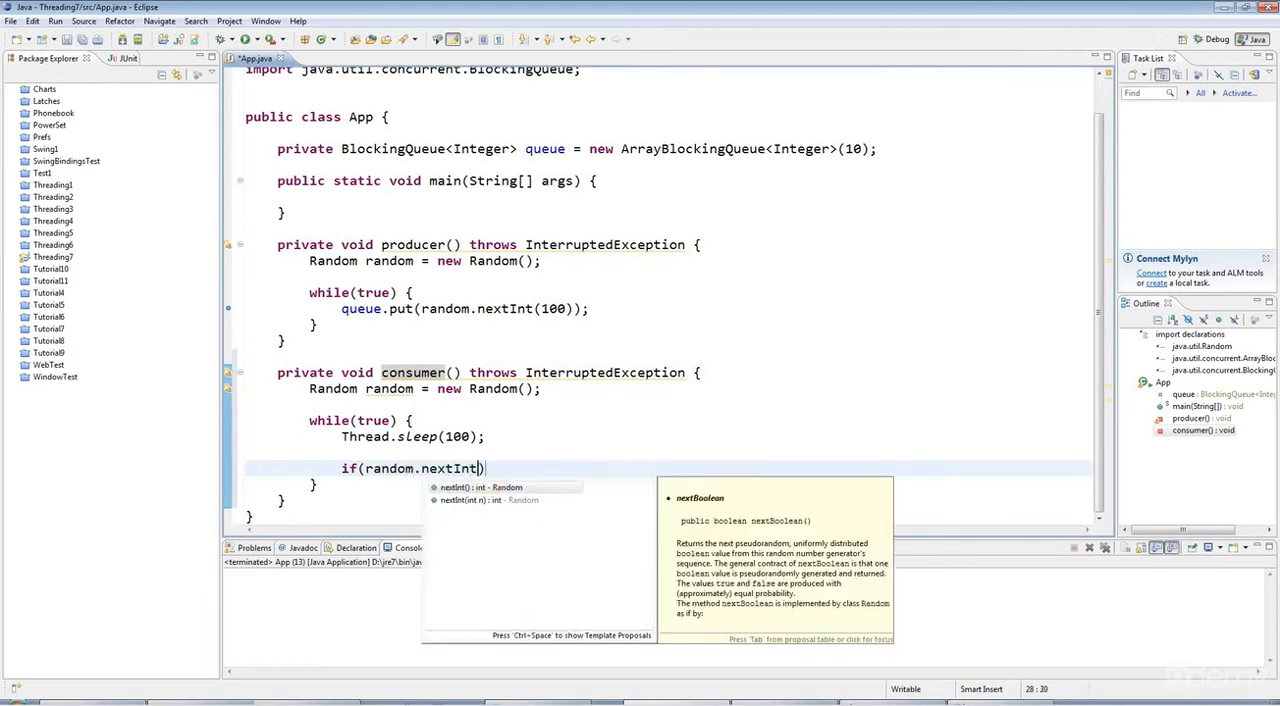
{"action": "key", "text": "Return"}
{"action": "type", "text": "10"}
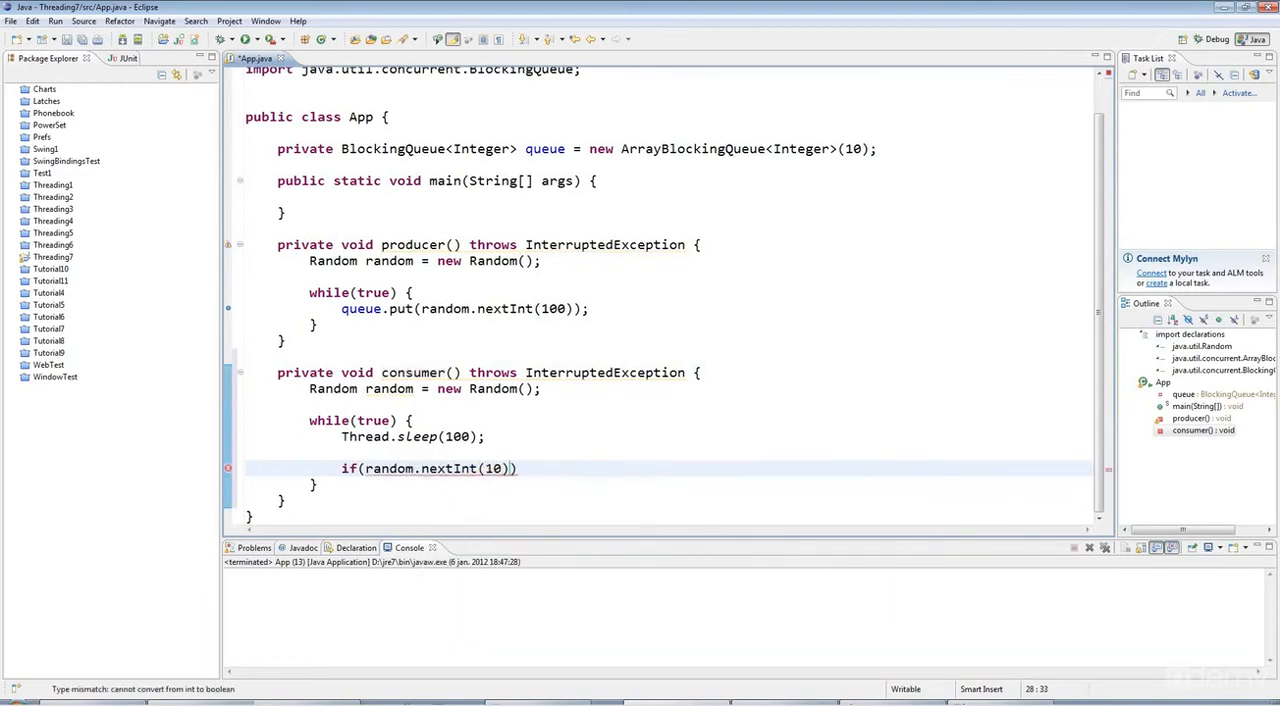
{"action": "type", "text": ") = "}
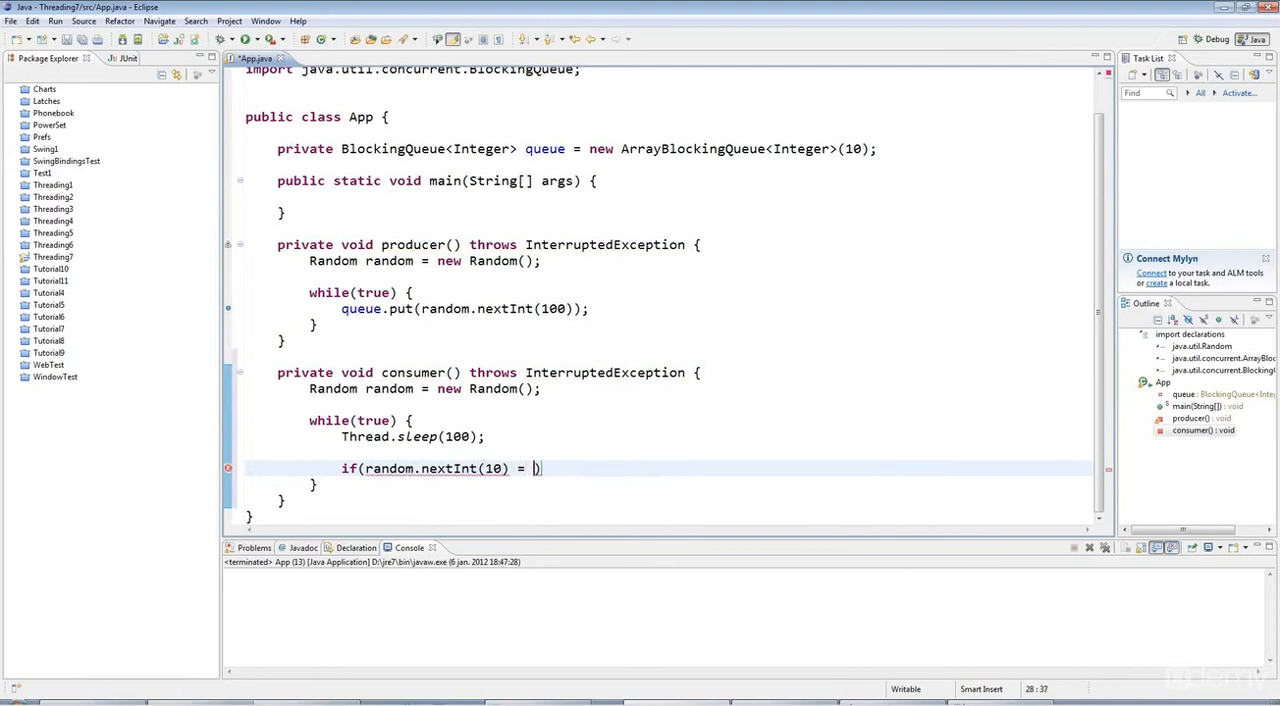
{"action": "type", "text": "= 0)"}
{"action": "key", "text": "Return"}
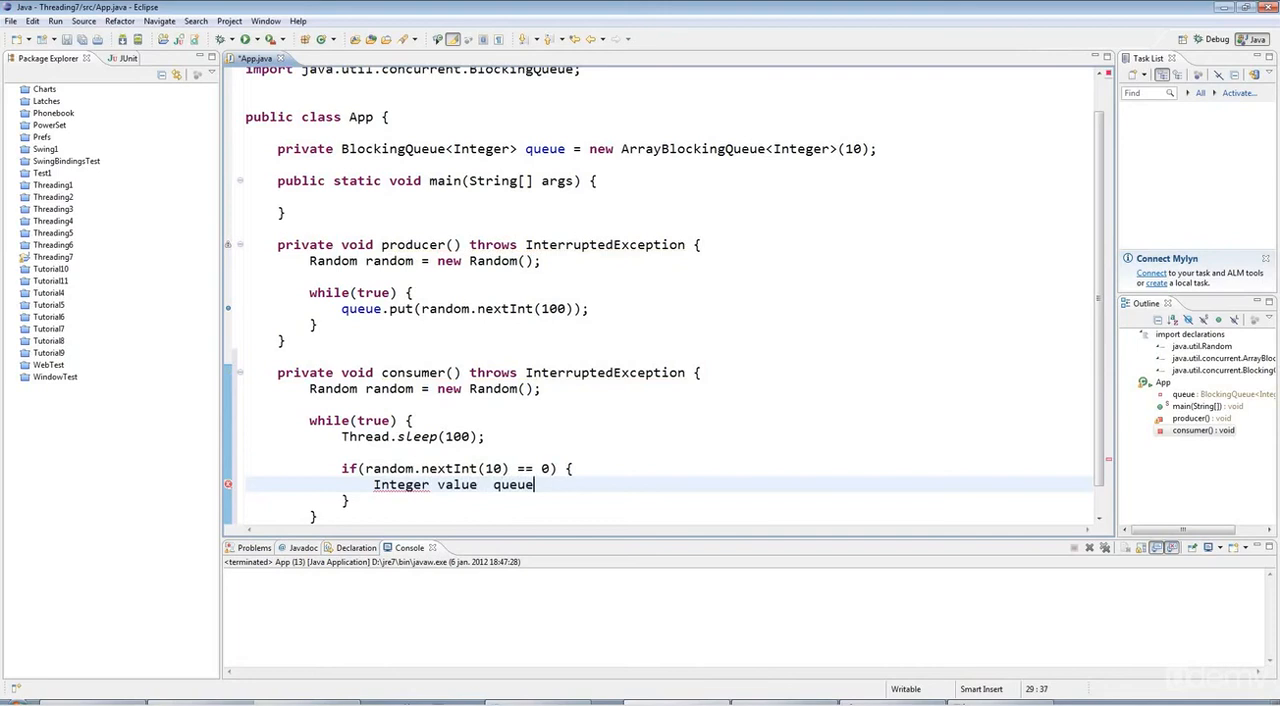
{"action": "key", "text": "BackSpace"}
{"action": "key", "text": "BackSpace"}
{"action": "key", "text": "BackSpace"}
{"action": "type", "text": "queue"}
{"action": "key", "text": "Return"}
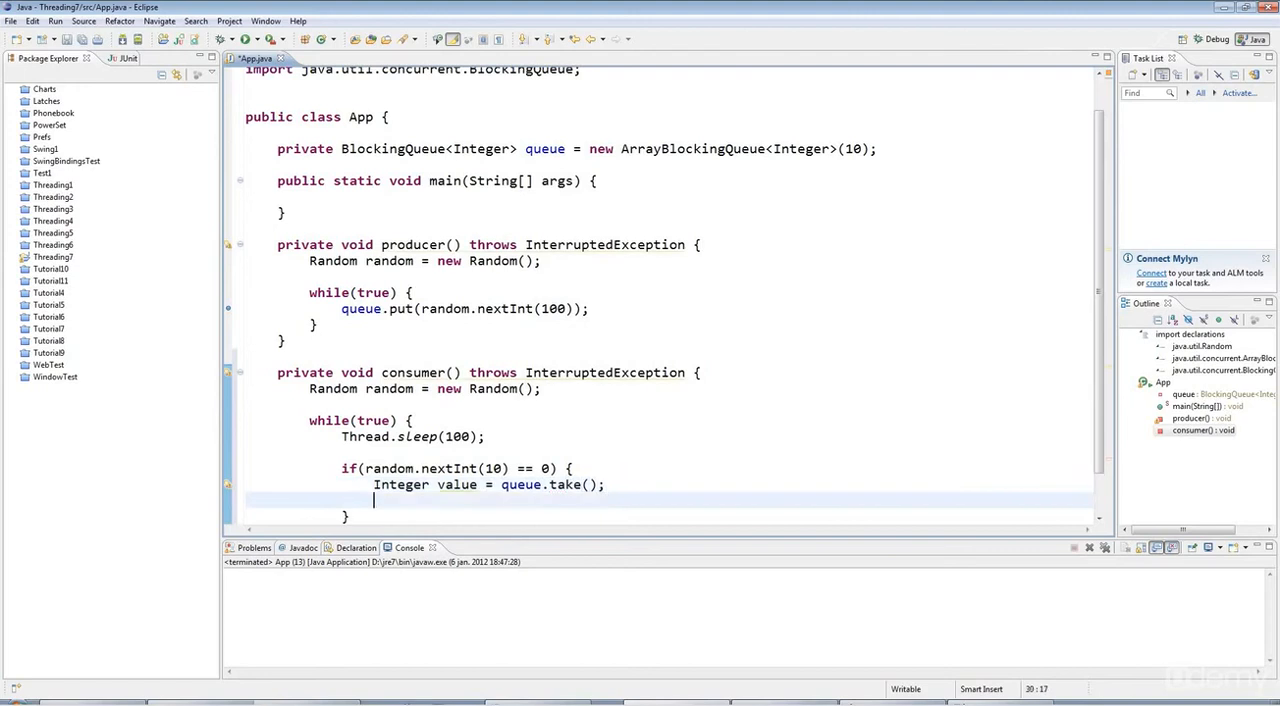
{"action": "key", "text": "Return"}
{"action": "scroll", "coordinate": [497, 470], "scroll_direction": "down", "scroll_amount": 1}
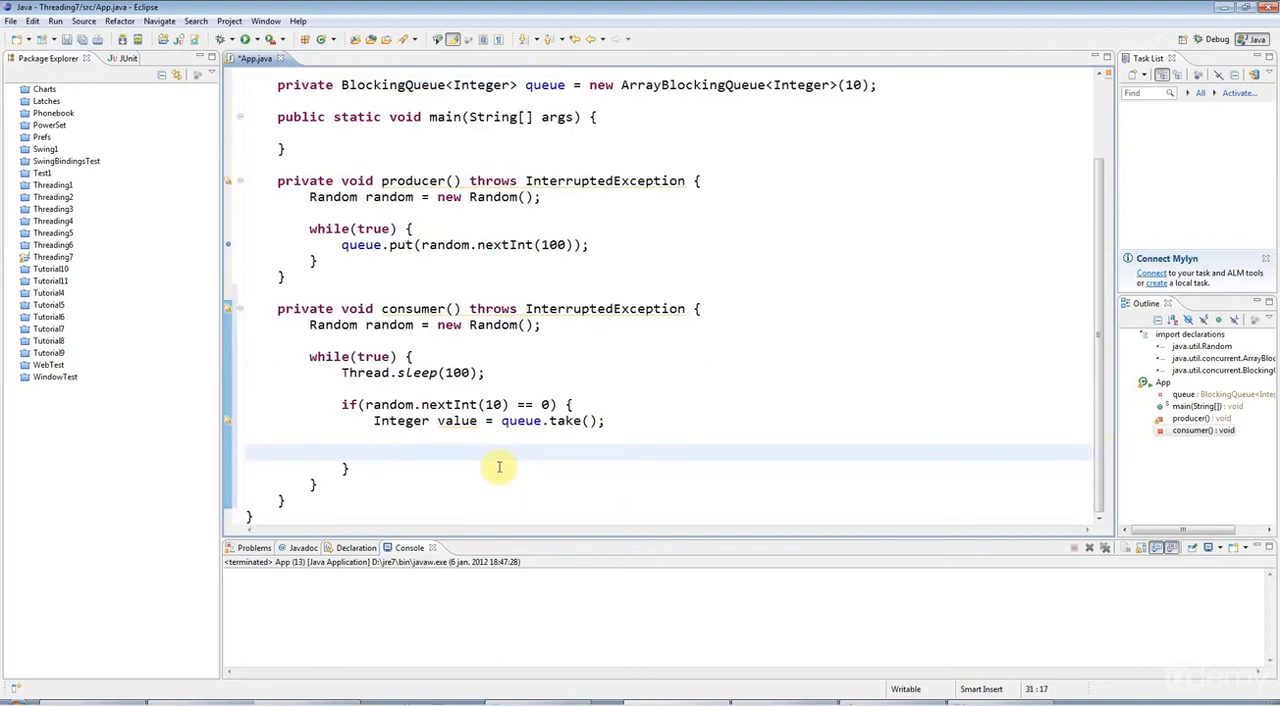
{"action": "type", "text": "sysout"}
- Add a println printing the taken value and '; Queue size is: ' + queue.size()
{"action": "key", "text": "ctrl+space"}
{"action": "type", "text": "\""}
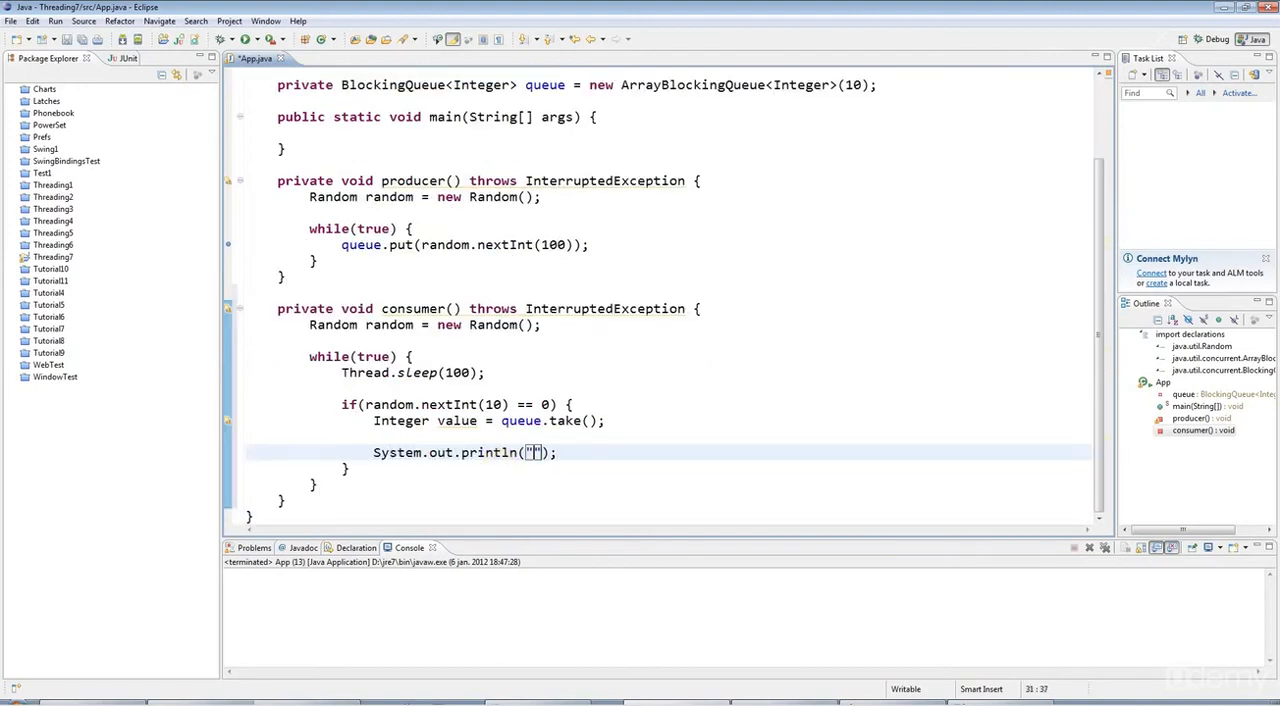
{"action": "type", "text": "Taken "}
{"action": "type", "text": "value: "}
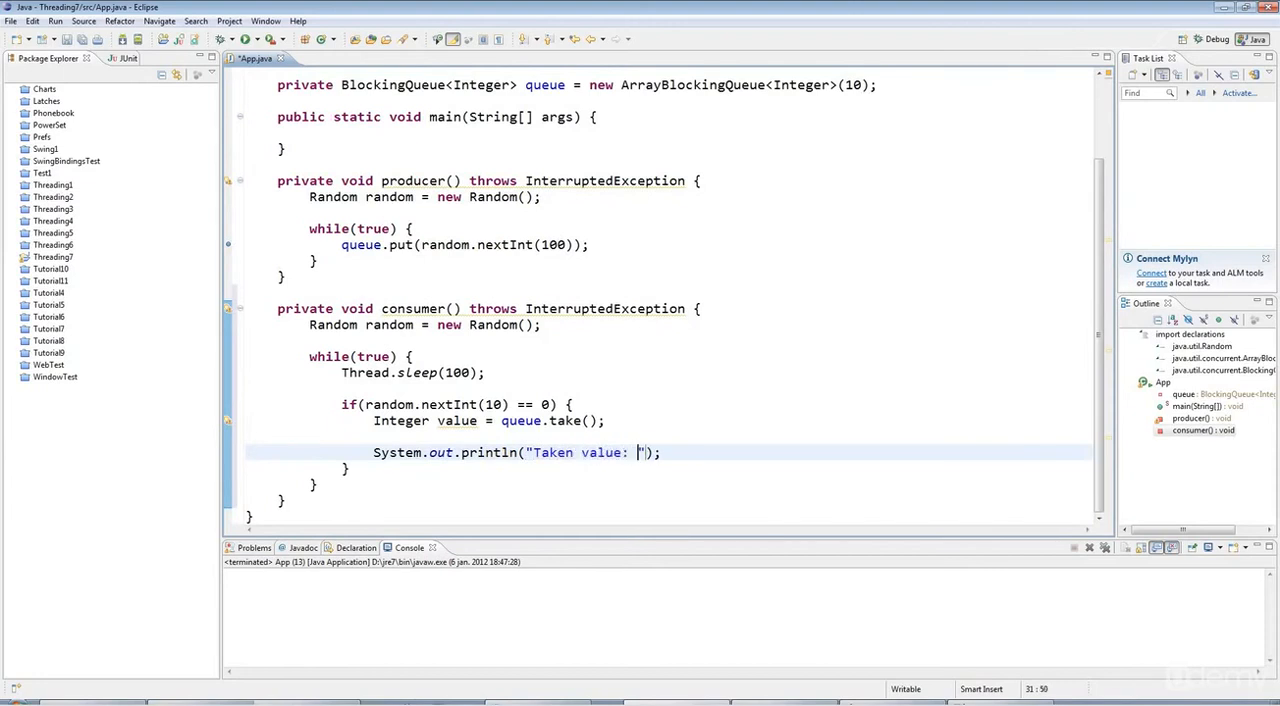
{"action": "type", "text": "\" + valu"}
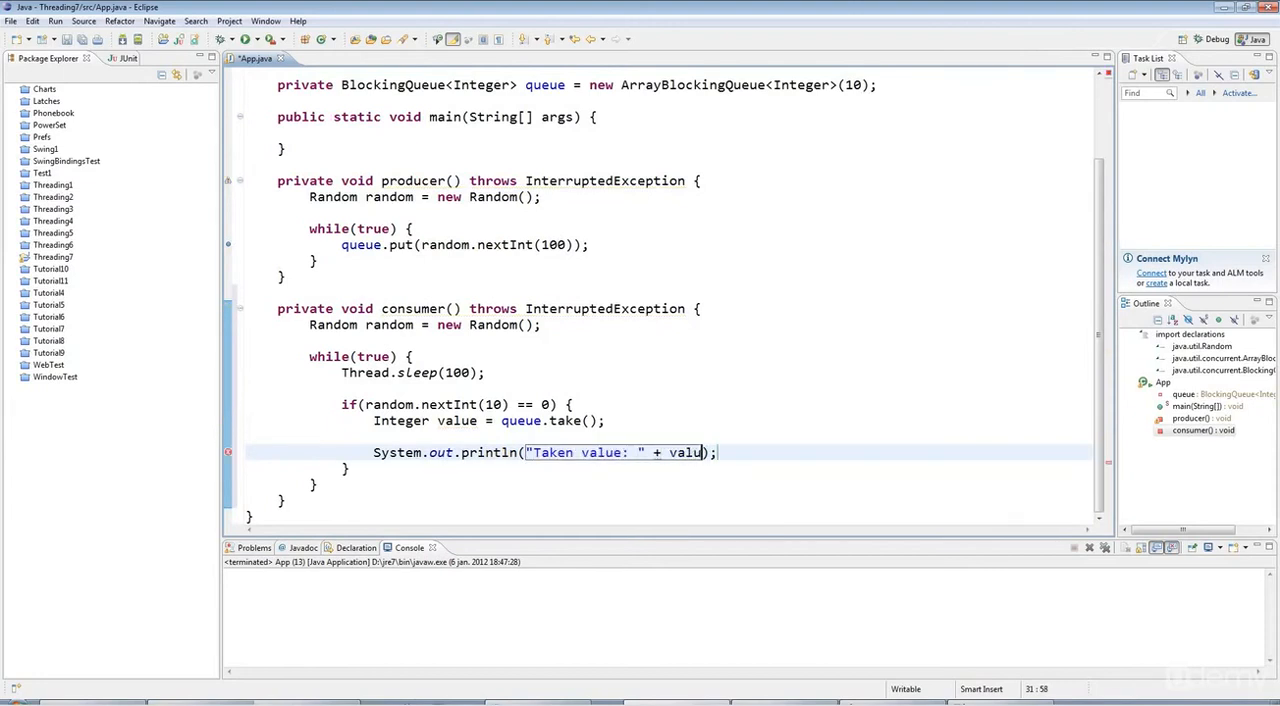
{"action": "type", "text": "e"}
{"action": "type", "text": " + "}
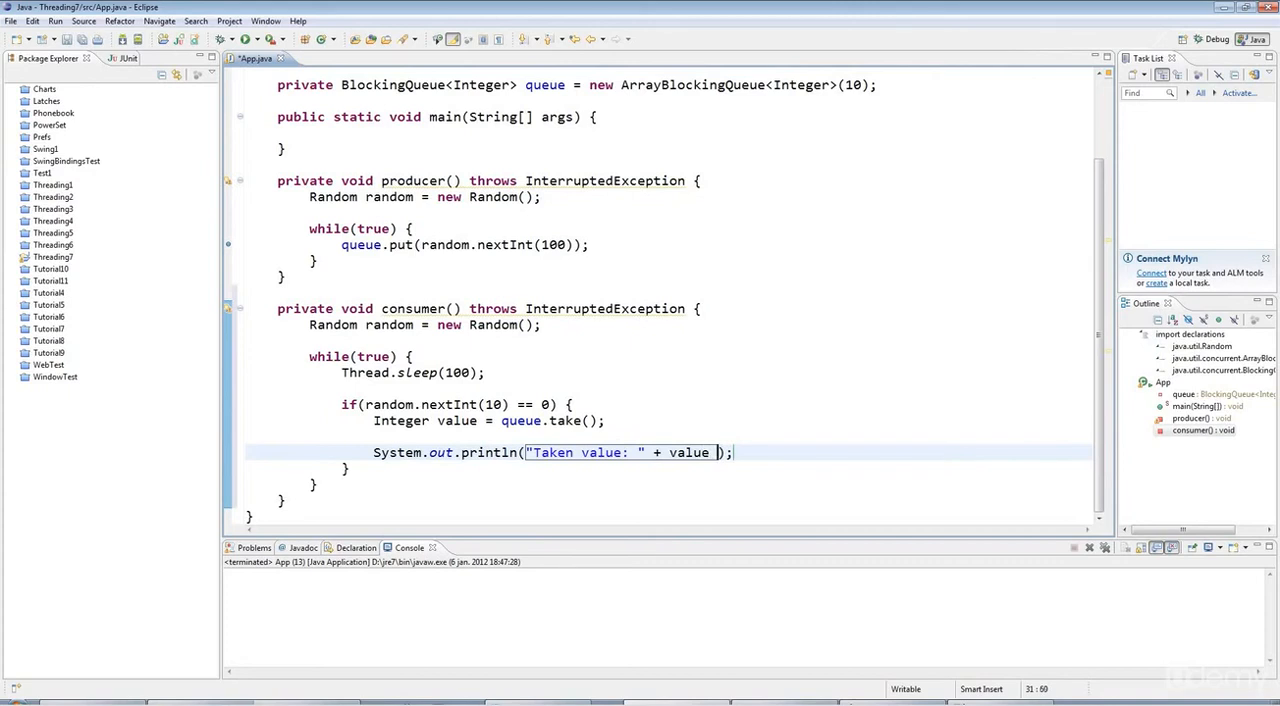
{"action": "type", "text": "\"; "}
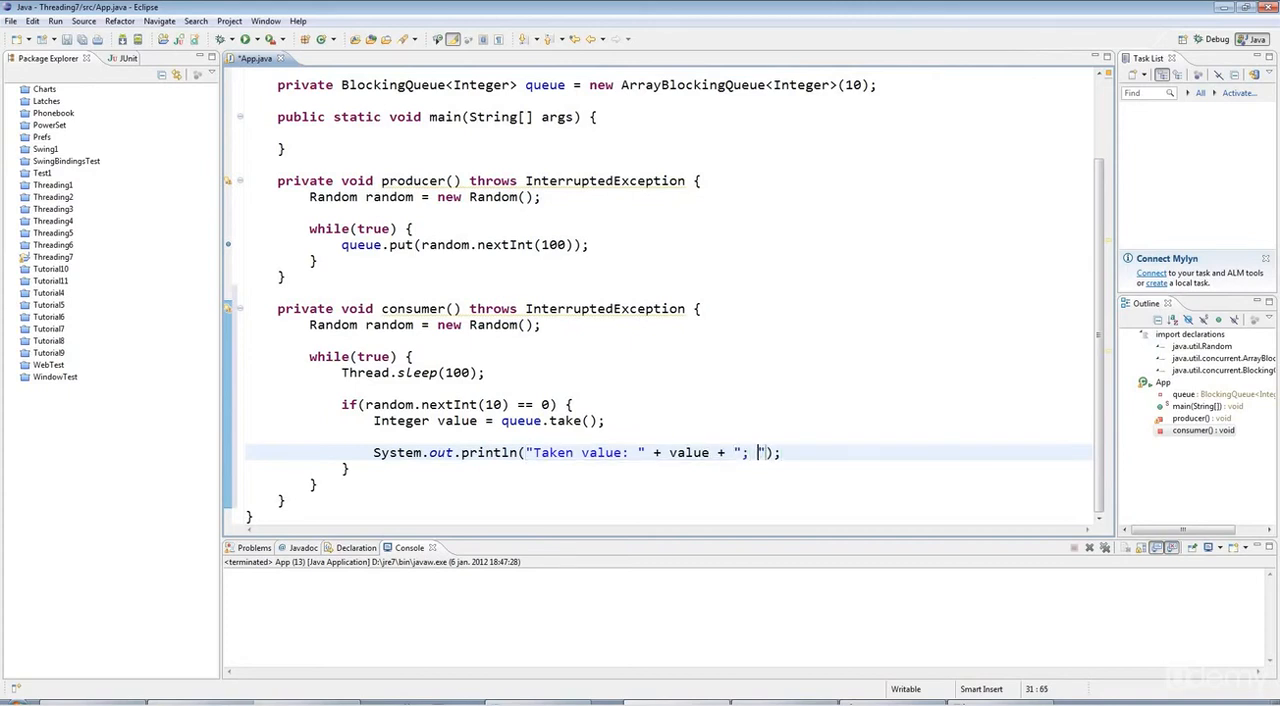
{"action": "type", "text": "Queue "}
{"action": "type", "text": "size is: \" "}
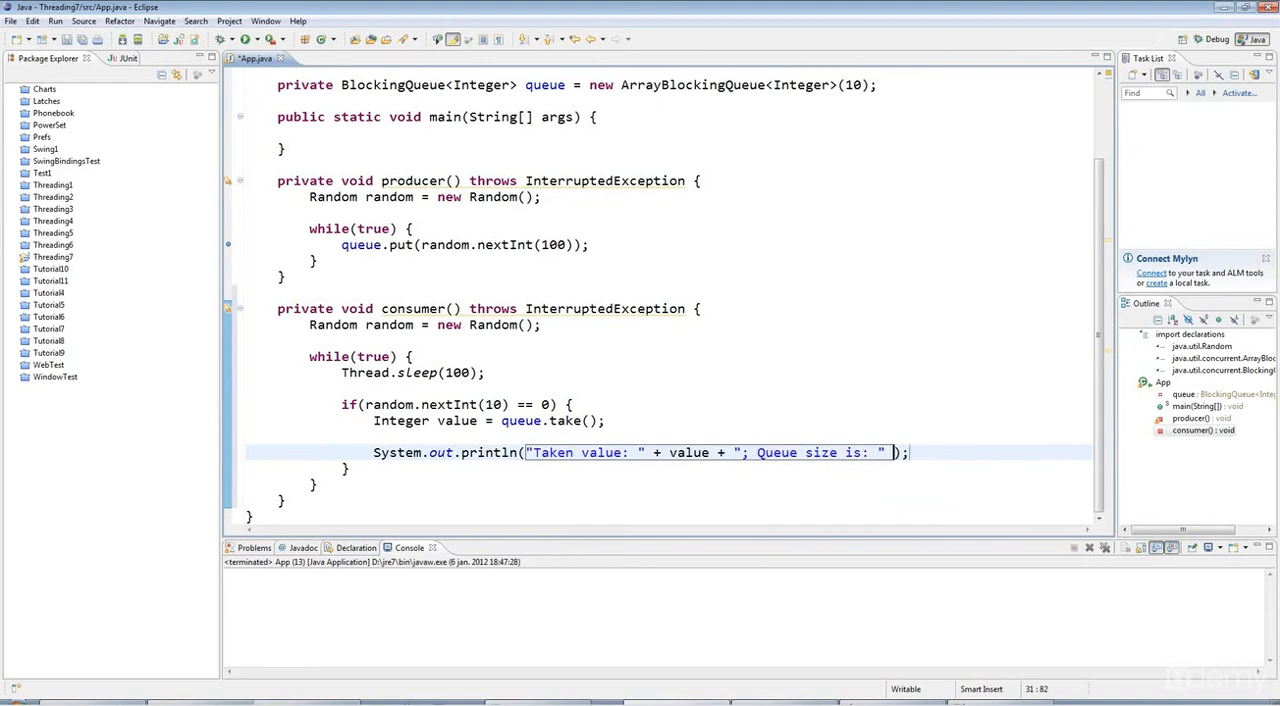
{"action": "type", "text": "+ "}
{"action": "type", "text": "quue"}
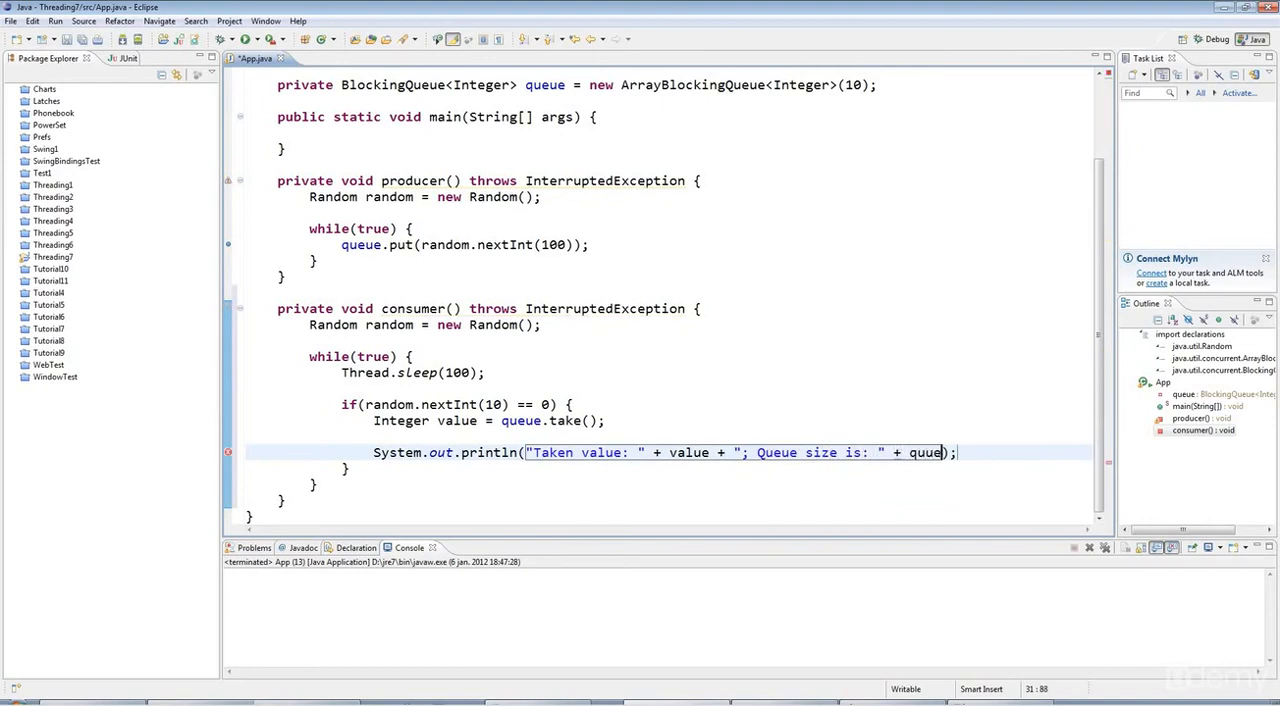
{"action": "key", "text": "BackSpace"}
{"action": "key", "text": "BackSpace"}
{"action": "type", "text": "eue.size"}
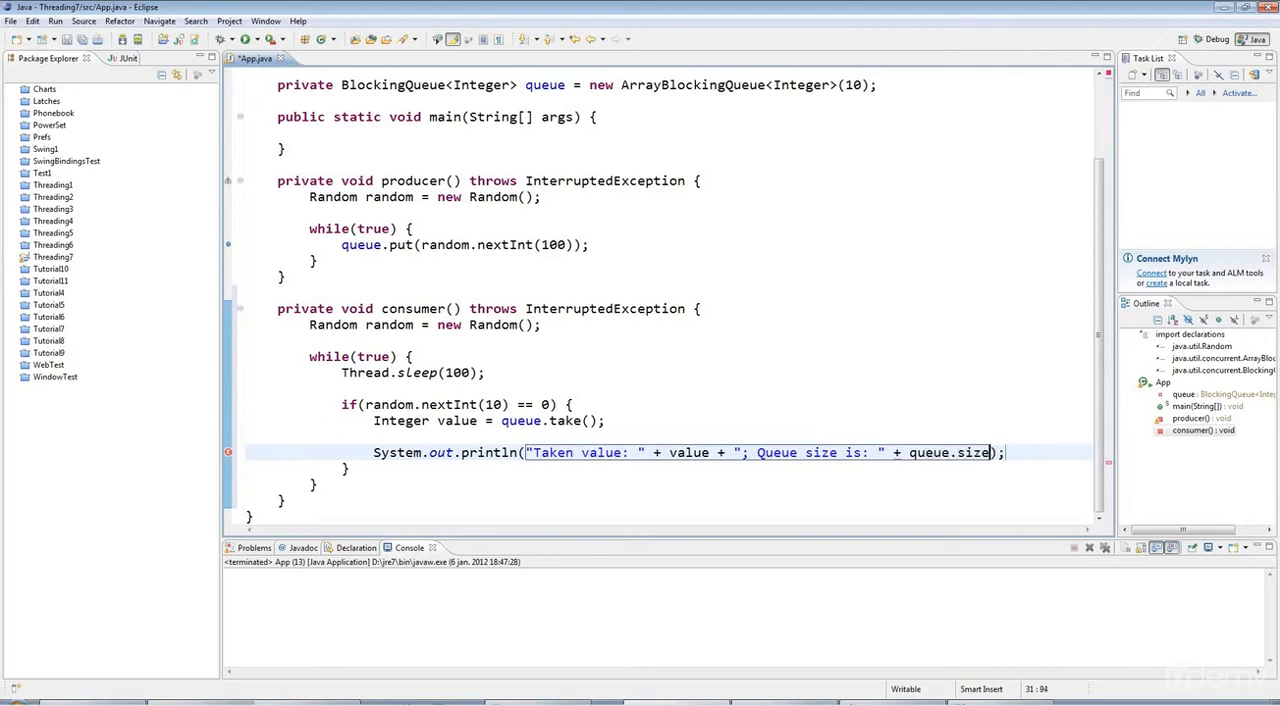
{"action": "type", "text": "()"}
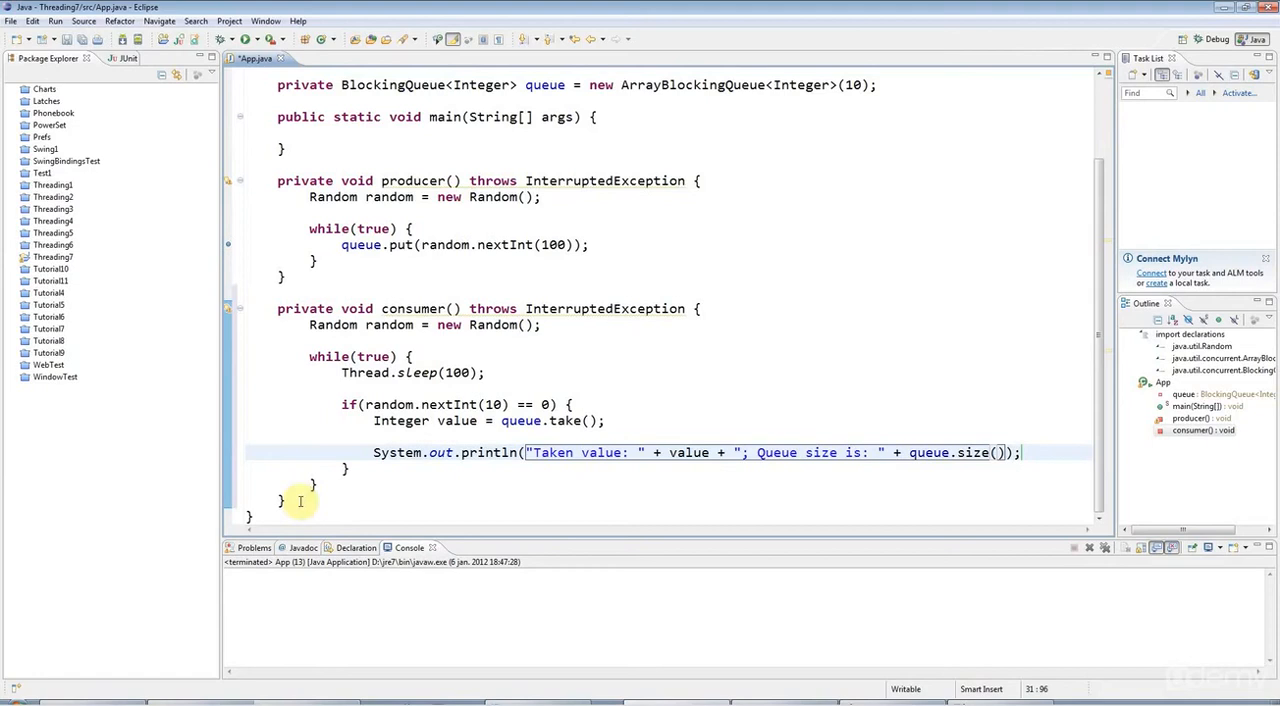
- Save App.java and contrast the producer's put line with the consumer's take line
{"action": "left_click", "coordinate": [414, 484]}
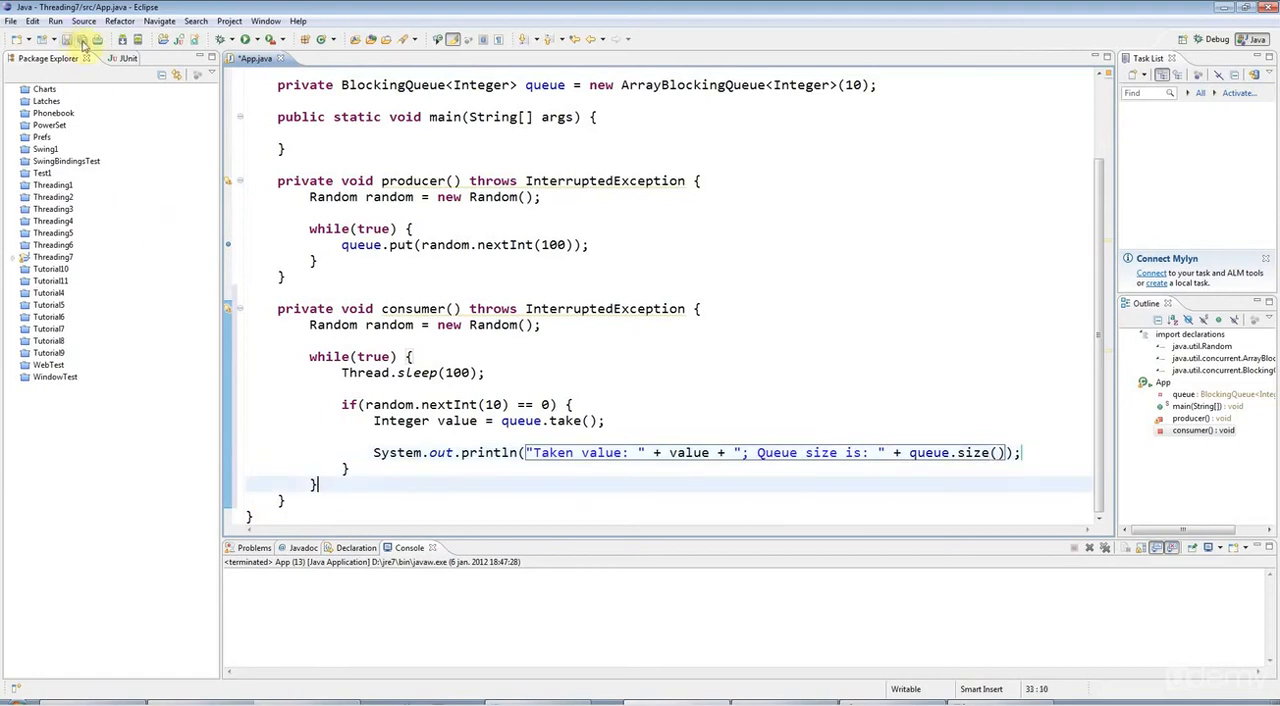
{"action": "key", "text": "ctrl+s"}
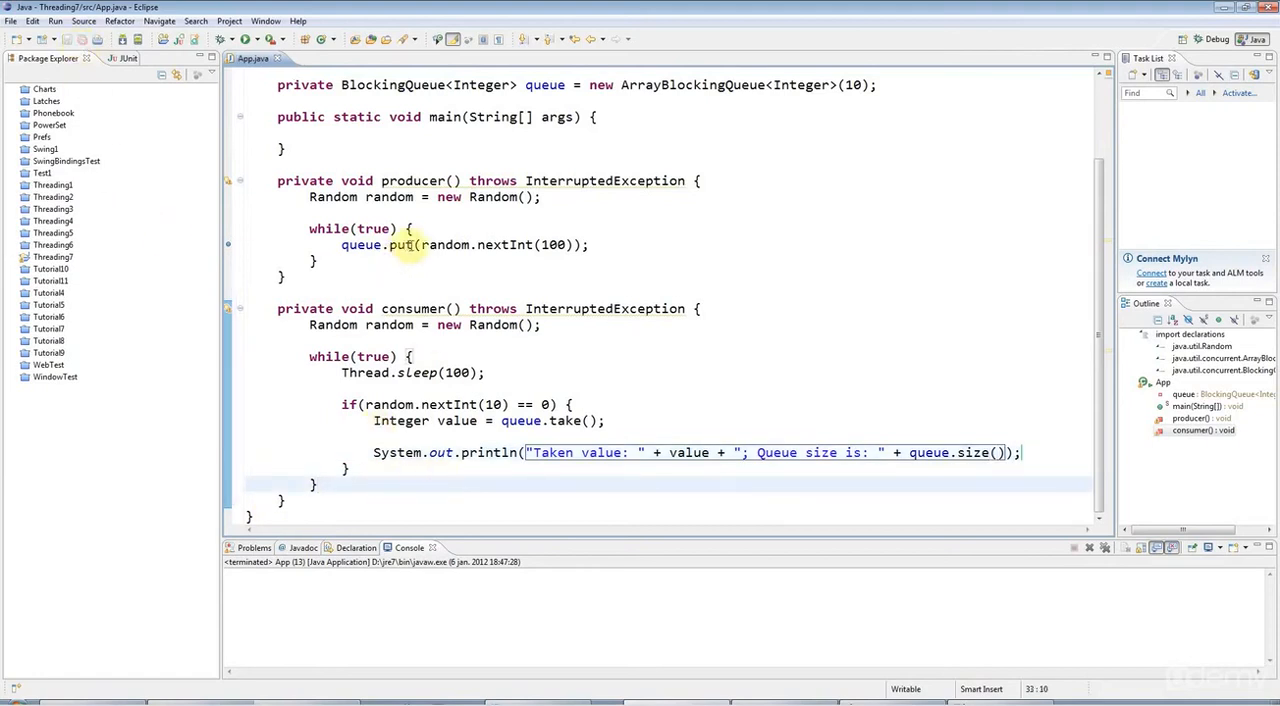
{"action": "double_click", "coordinate": [401, 245]}
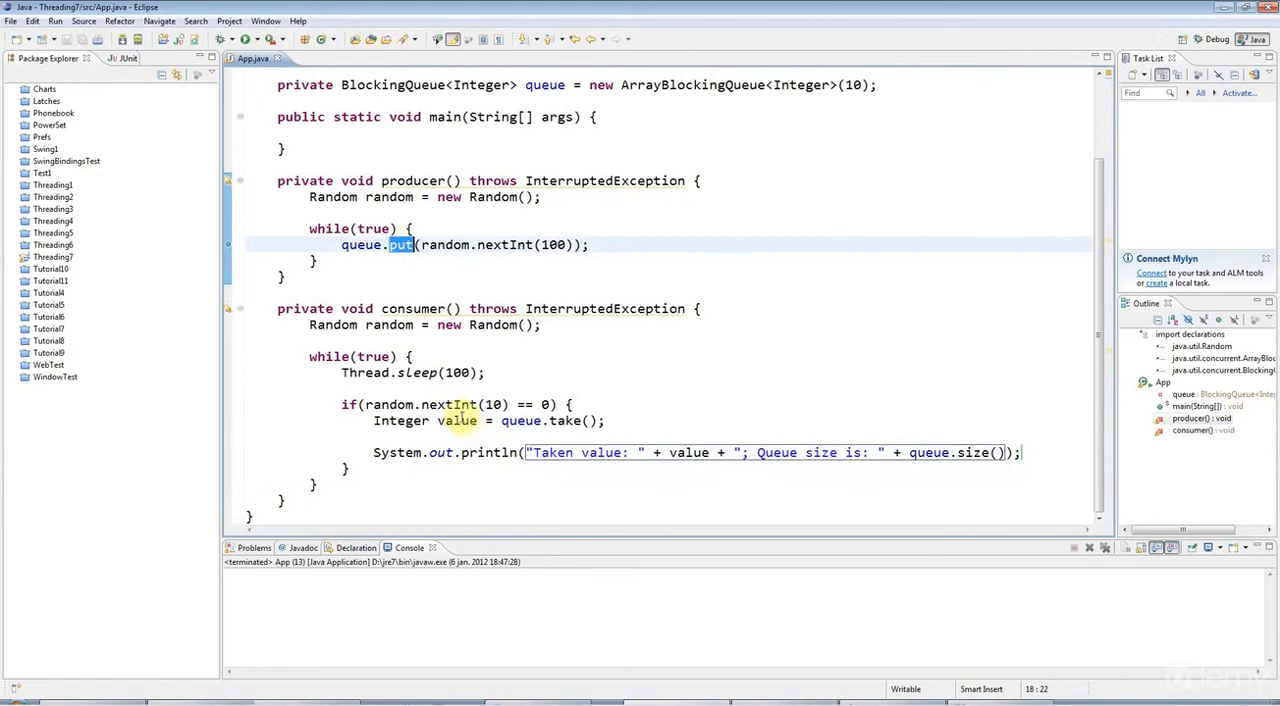
{"action": "double_click", "coordinate": [565, 421]}
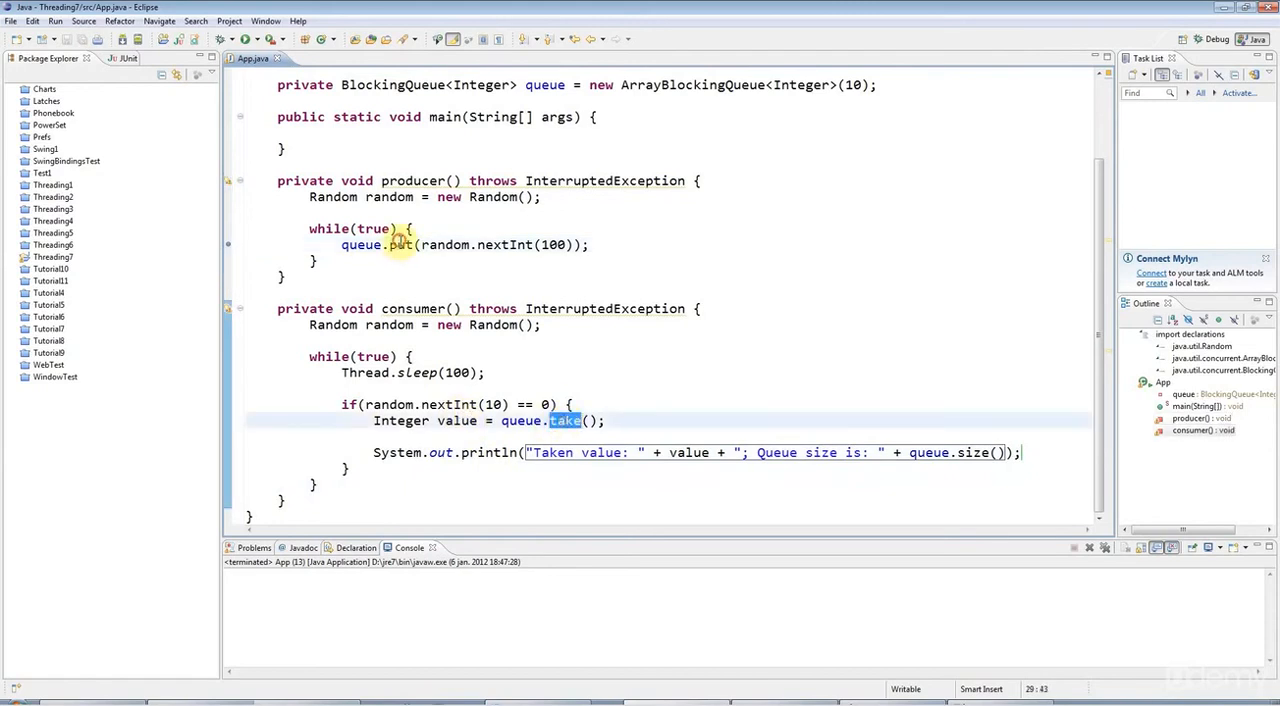
{"action": "left_click", "coordinate": [398, 245]}
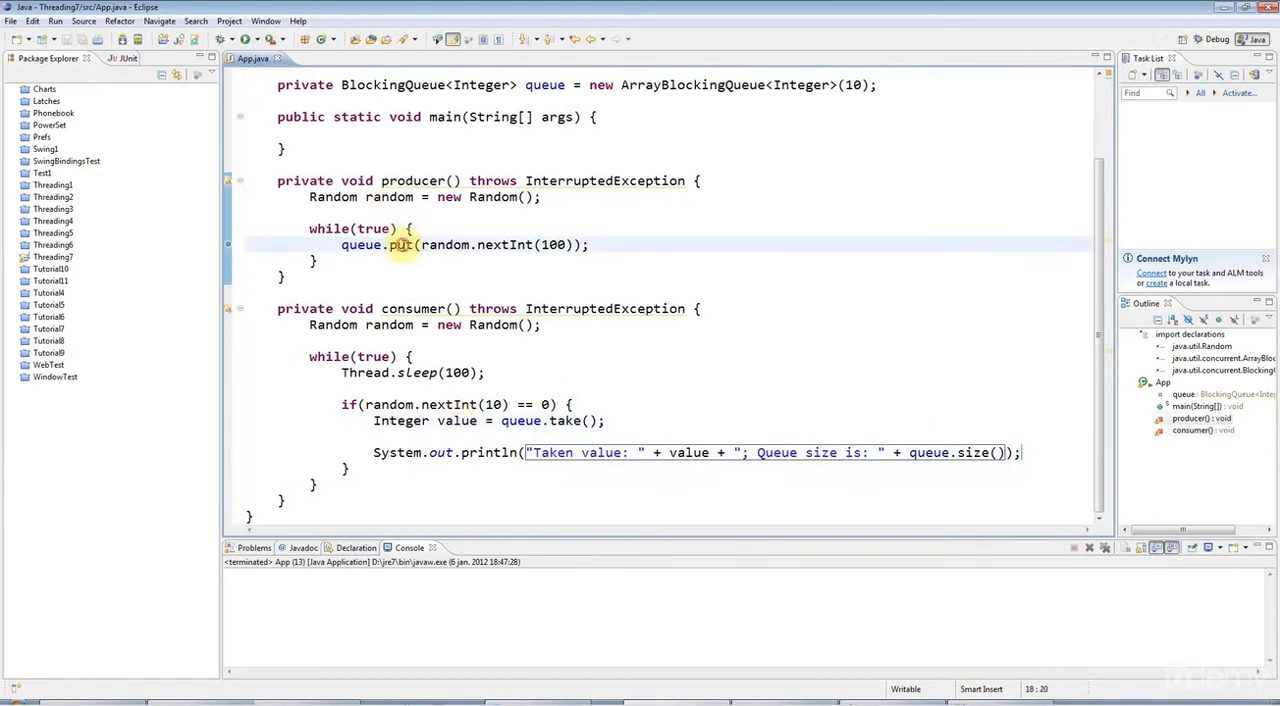
{"action": "left_click_drag", "start_coordinate": [336, 245], "coordinate": [634, 245]}
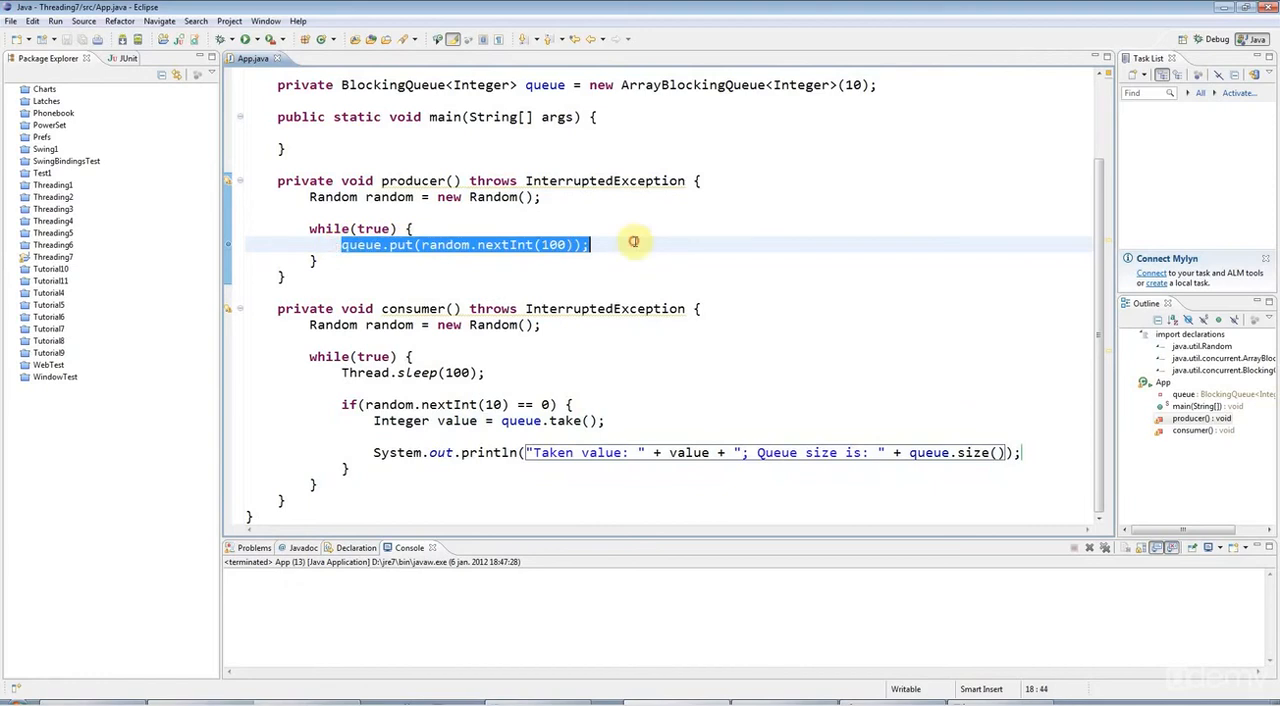
{"action": "mouse_move", "coordinate": [373, 420]}
{"action": "left_mouse_down"}
{"action": "mouse_move", "coordinate": [739, 404]}
{"action": "mouse_move", "coordinate": [739, 420]}
{"action": "left_mouse_up"}
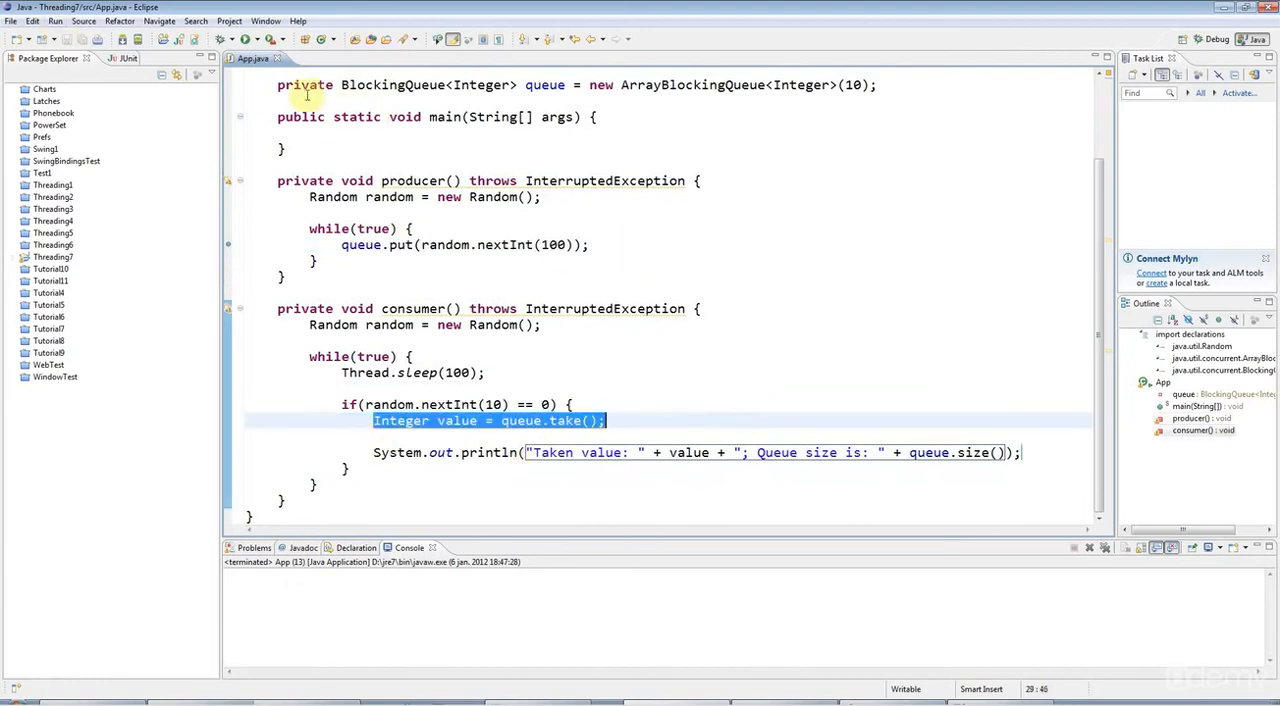
- Point out the java.util.concurrent imports, the ArrayBlockingQueue field and take's documentation
{"action": "left_click", "coordinate": [277, 86]}
{"action": "left_click_drag", "start_coordinate": [277, 86], "coordinate": [891, 90]}
{"action": "scroll", "coordinate": [434, 386], "scroll_direction": "up", "scroll_amount": 2}
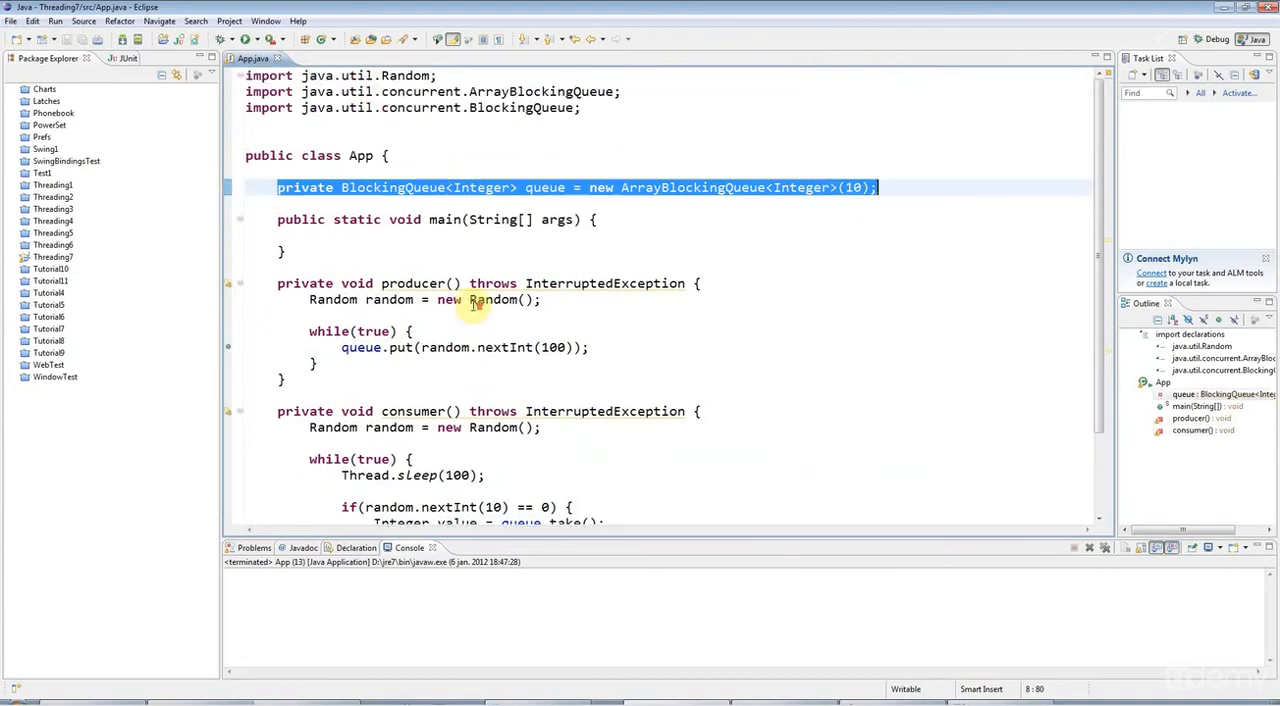
{"action": "double_click", "coordinate": [430, 107]}
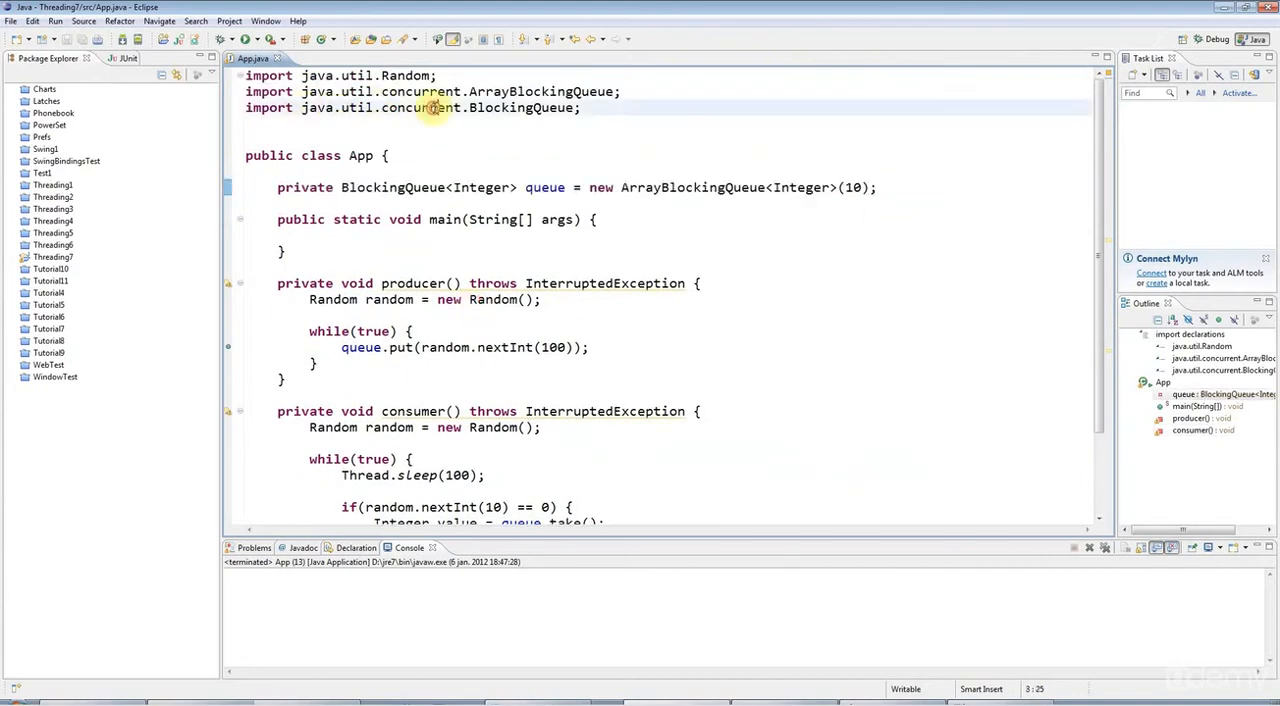
{"action": "left_click_drag", "start_coordinate": [268, 188], "coordinate": [878, 187]}
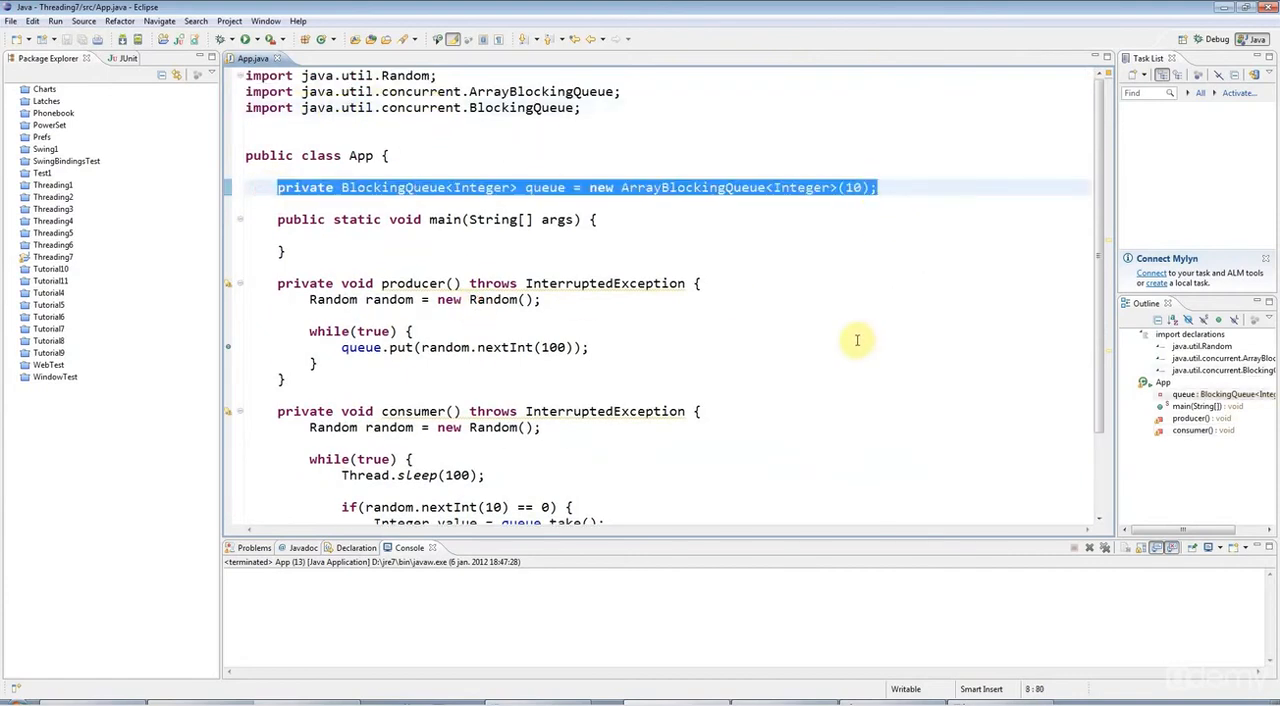
{"action": "scroll", "coordinate": [677, 366], "scroll_direction": "down", "scroll_amount": 2}
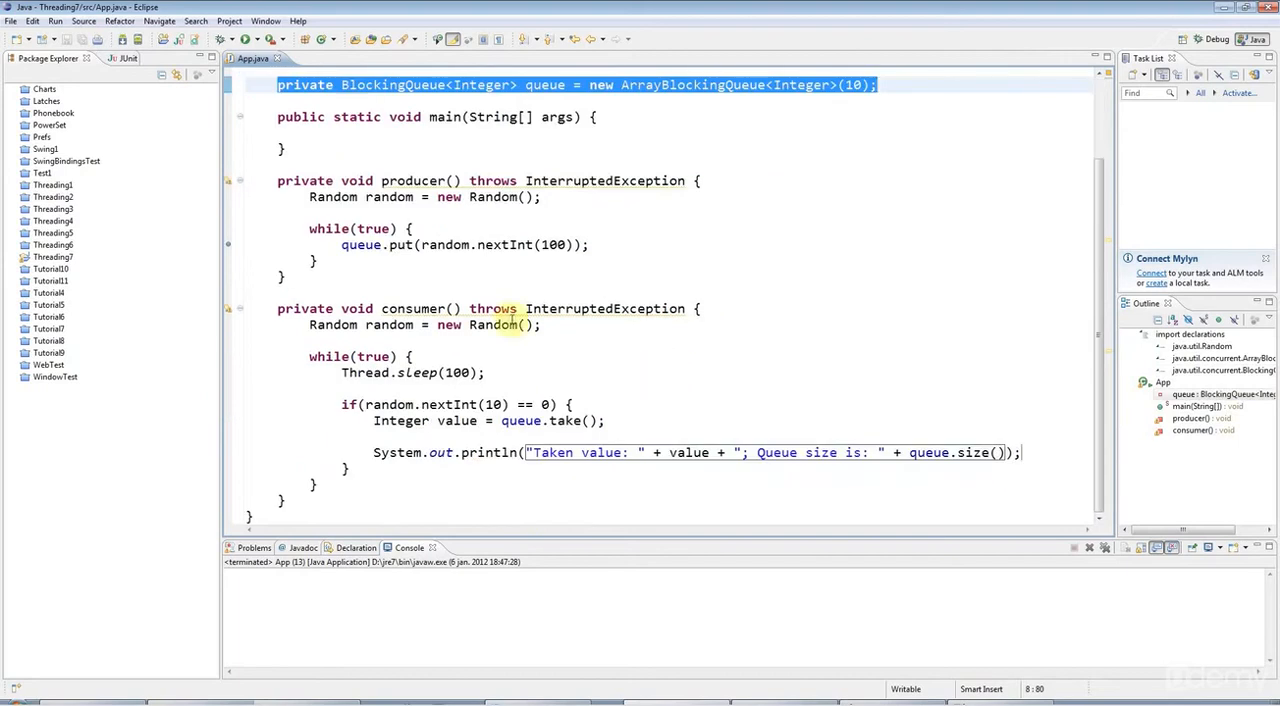
{"action": "scroll", "coordinate": [480, 287], "scroll_direction": "up", "scroll_amount": 2}
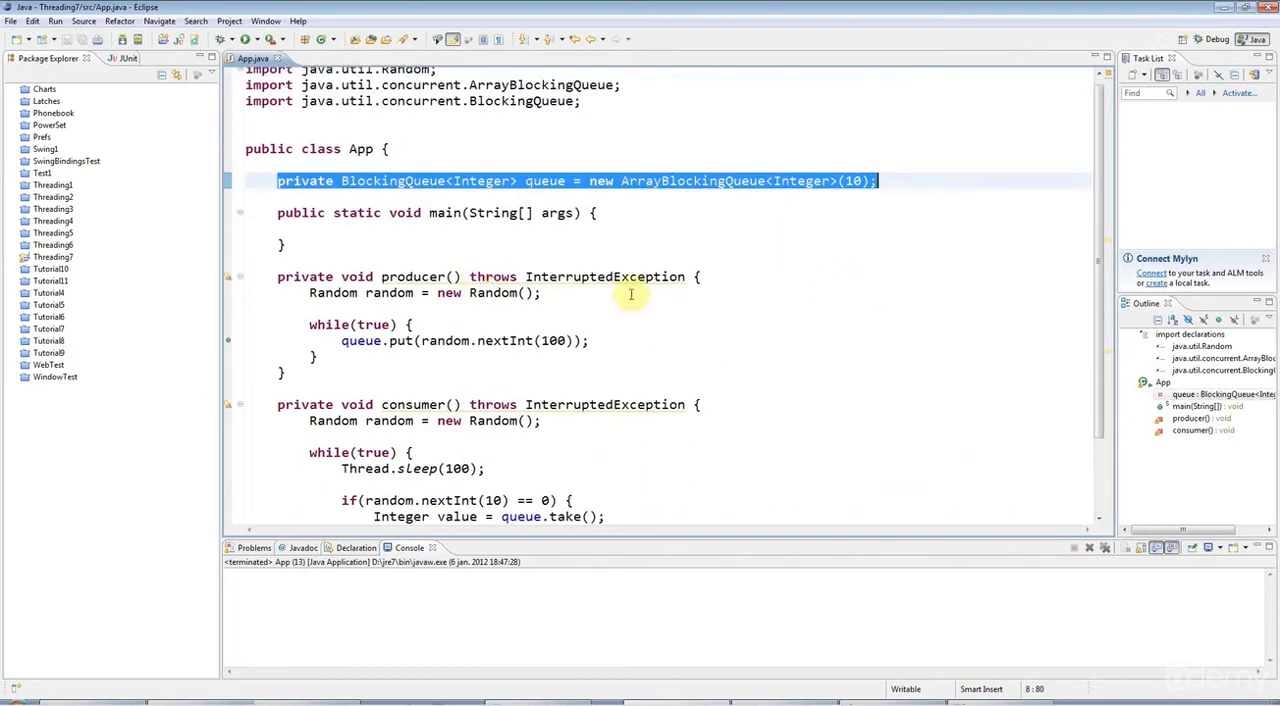
{"action": "mouse_move", "coordinate": [690, 181]}
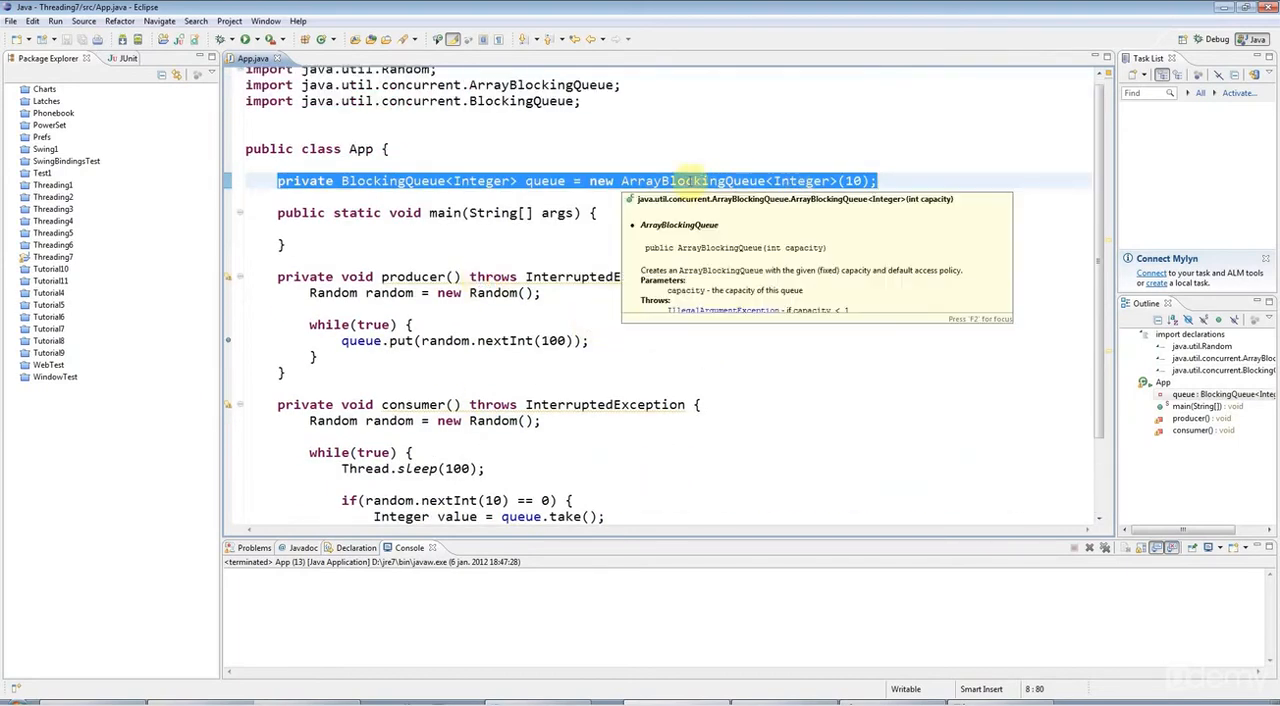
{"action": "scroll", "coordinate": [636, 385], "scroll_direction": "down", "scroll_amount": 2}
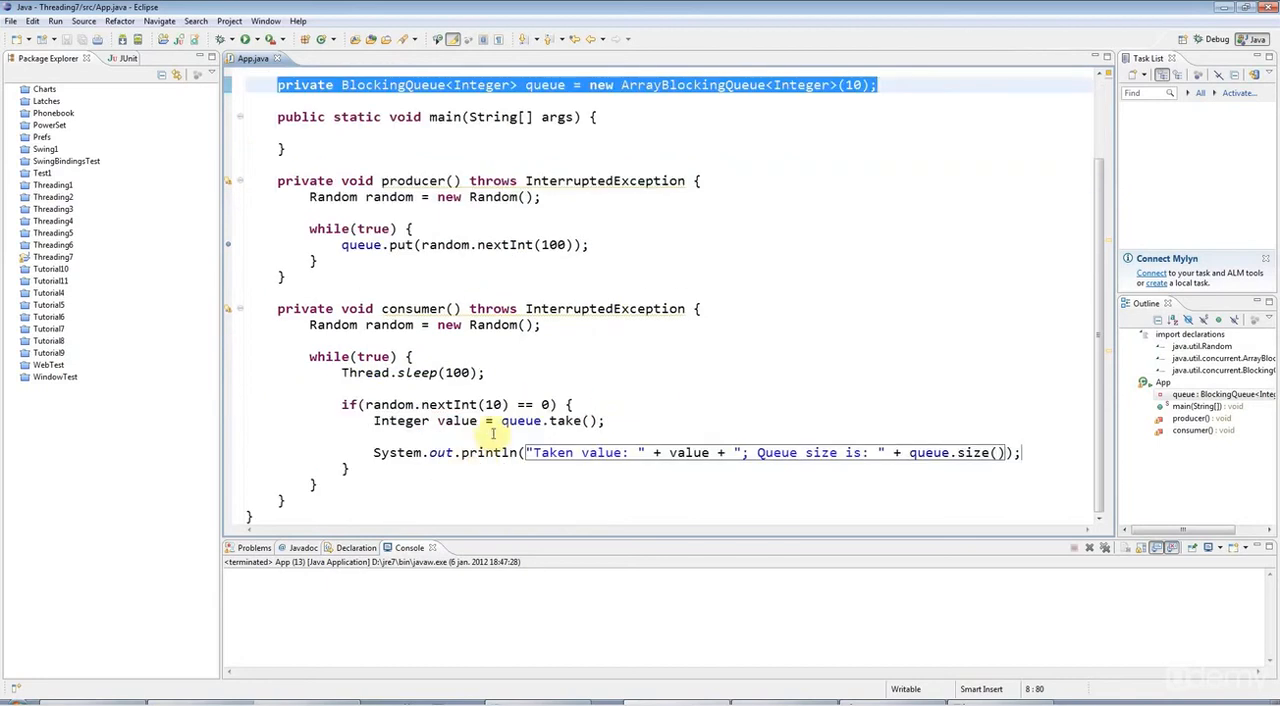
{"action": "double_click", "coordinate": [553, 421]}
{"action": "mouse_move", "coordinate": [565, 421]}
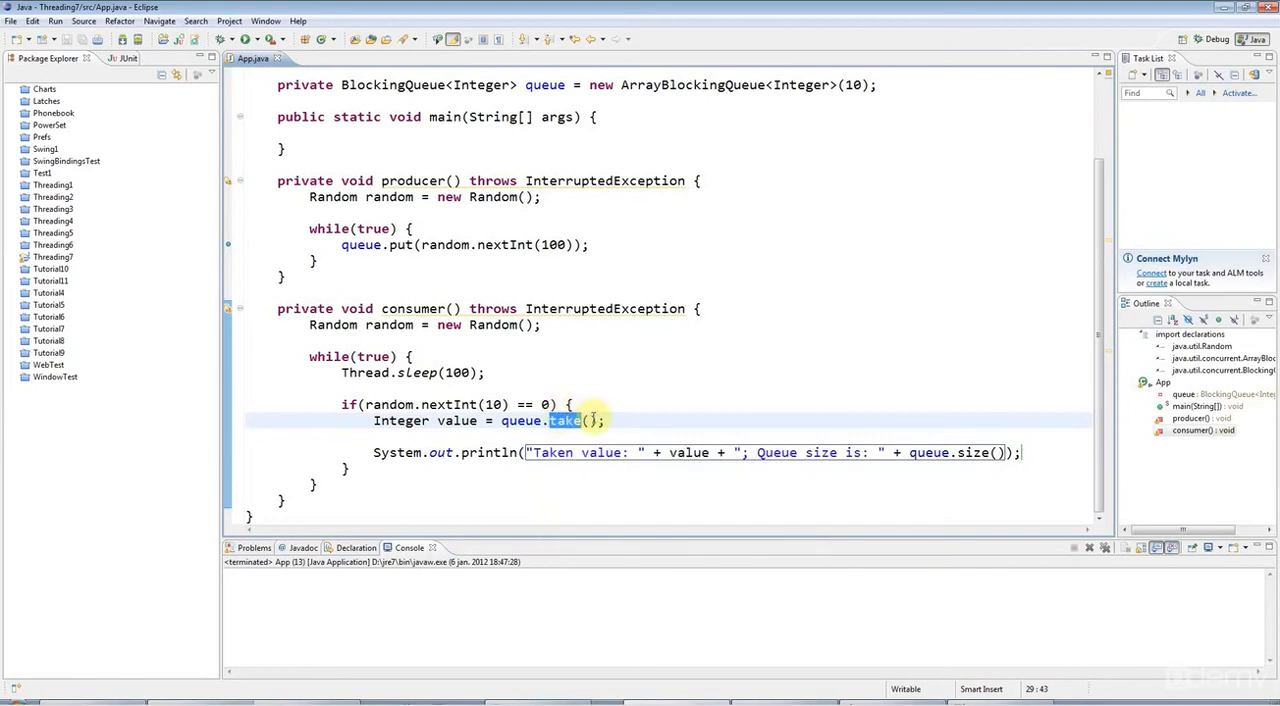
{"action": "double_click", "coordinate": [447, 421]}
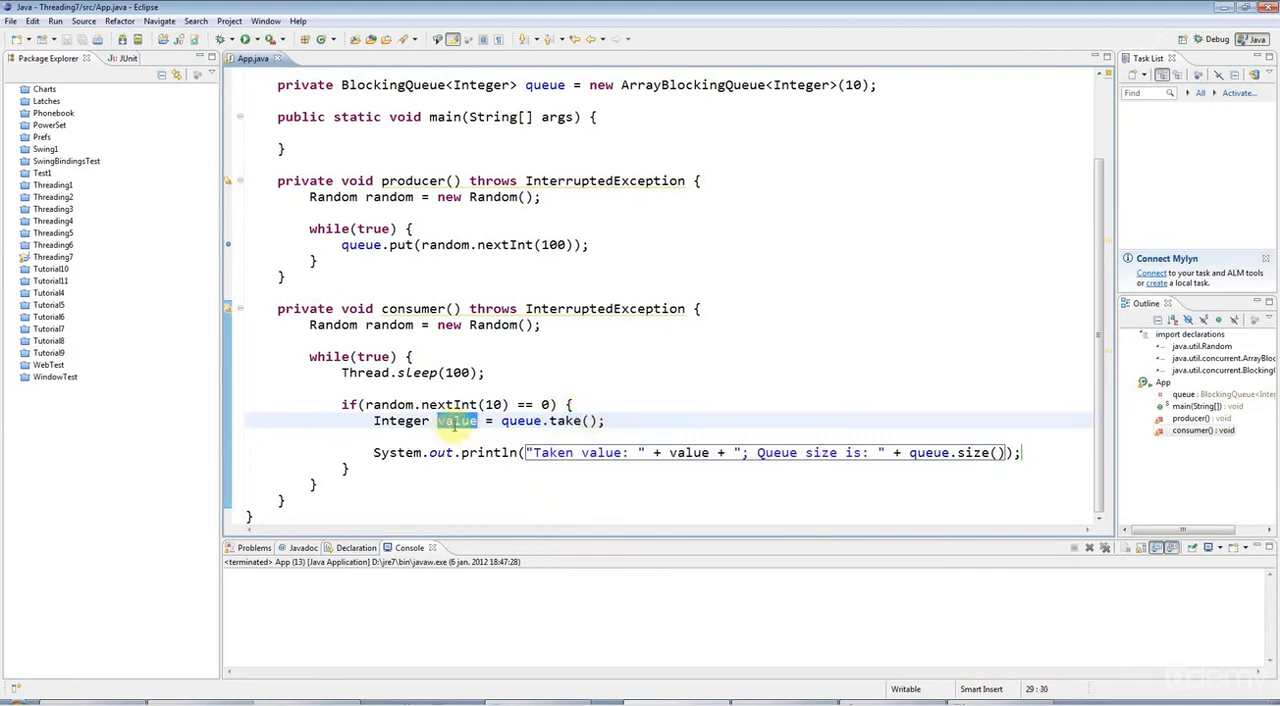
{"action": "left_click", "coordinate": [457, 436]}
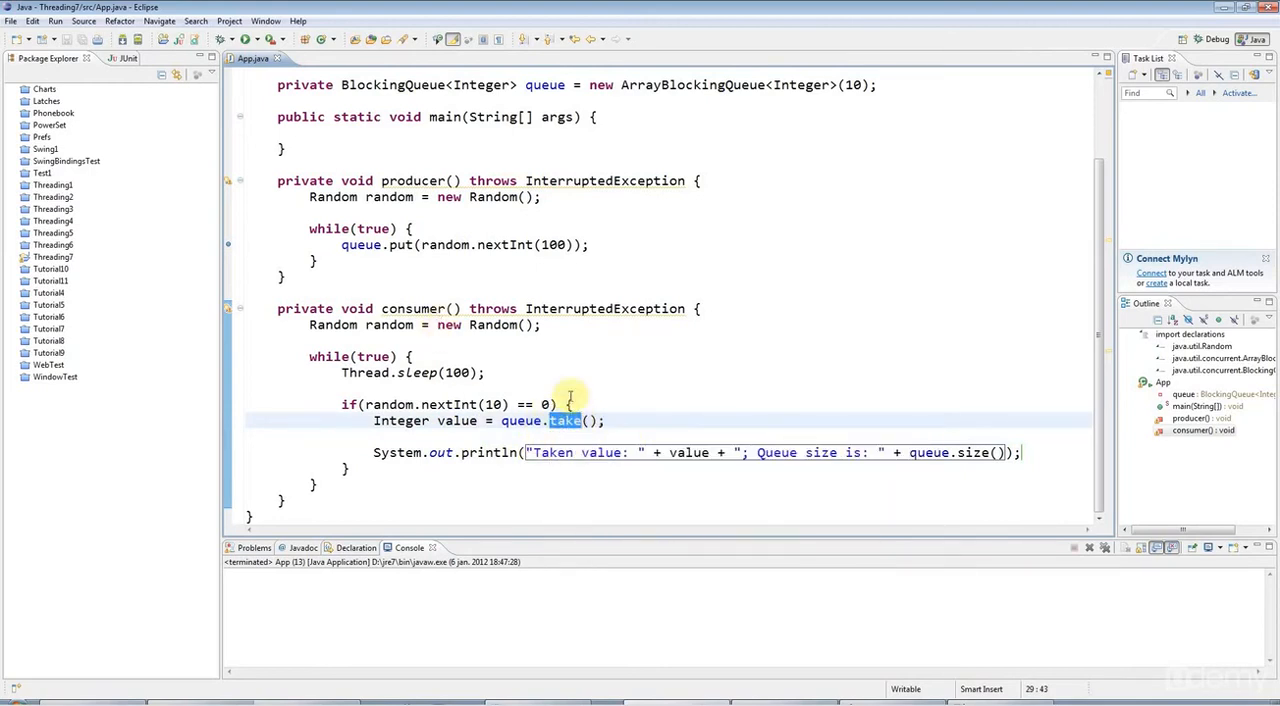
- Point out nextInt, the put call and the queue capacity of 10
{"action": "double_click", "coordinate": [508, 244]}
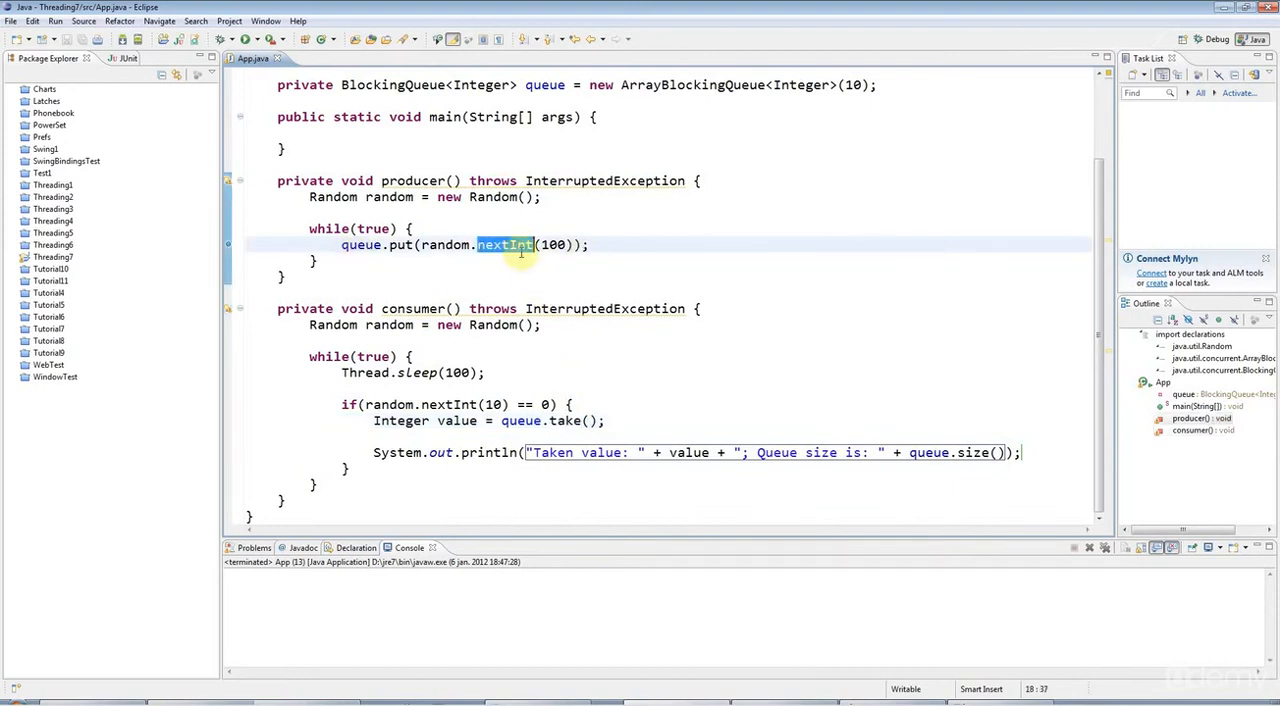
{"action": "left_click", "coordinate": [404, 245]}
{"action": "double_click", "coordinate": [404, 245]}
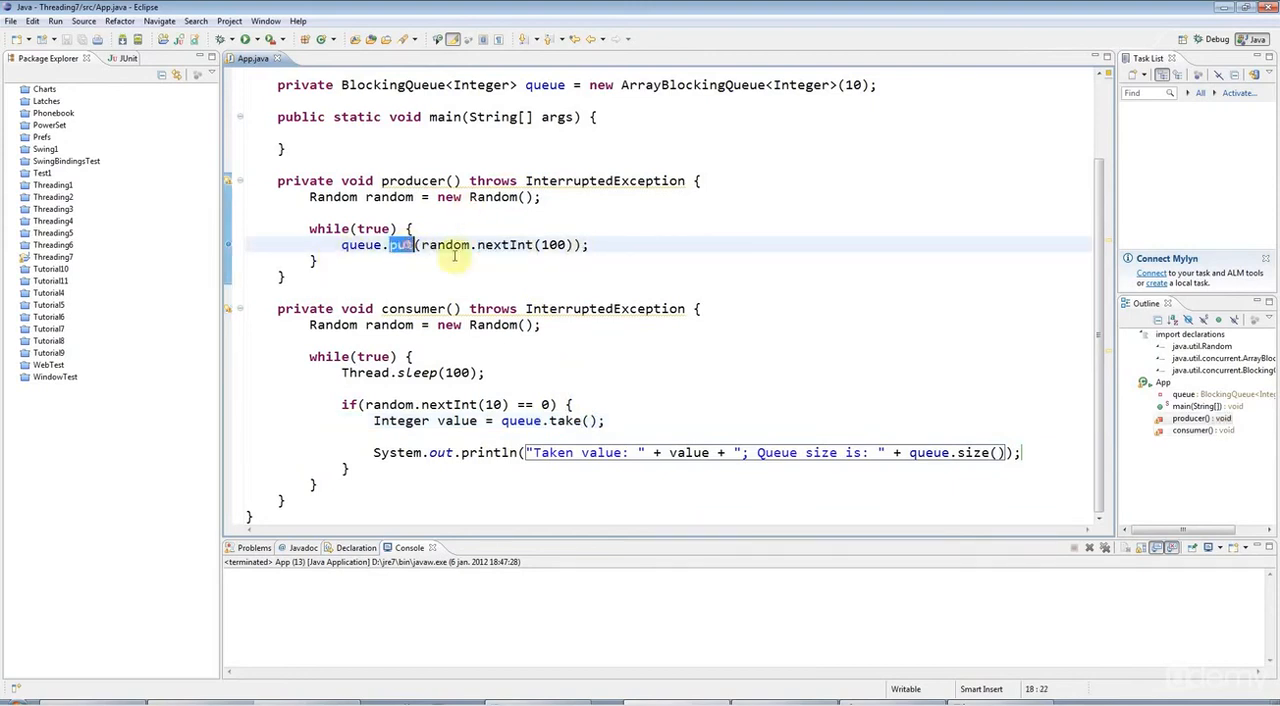
{"action": "scroll", "coordinate": [700, 329], "scroll_direction": "up", "scroll_amount": 2}
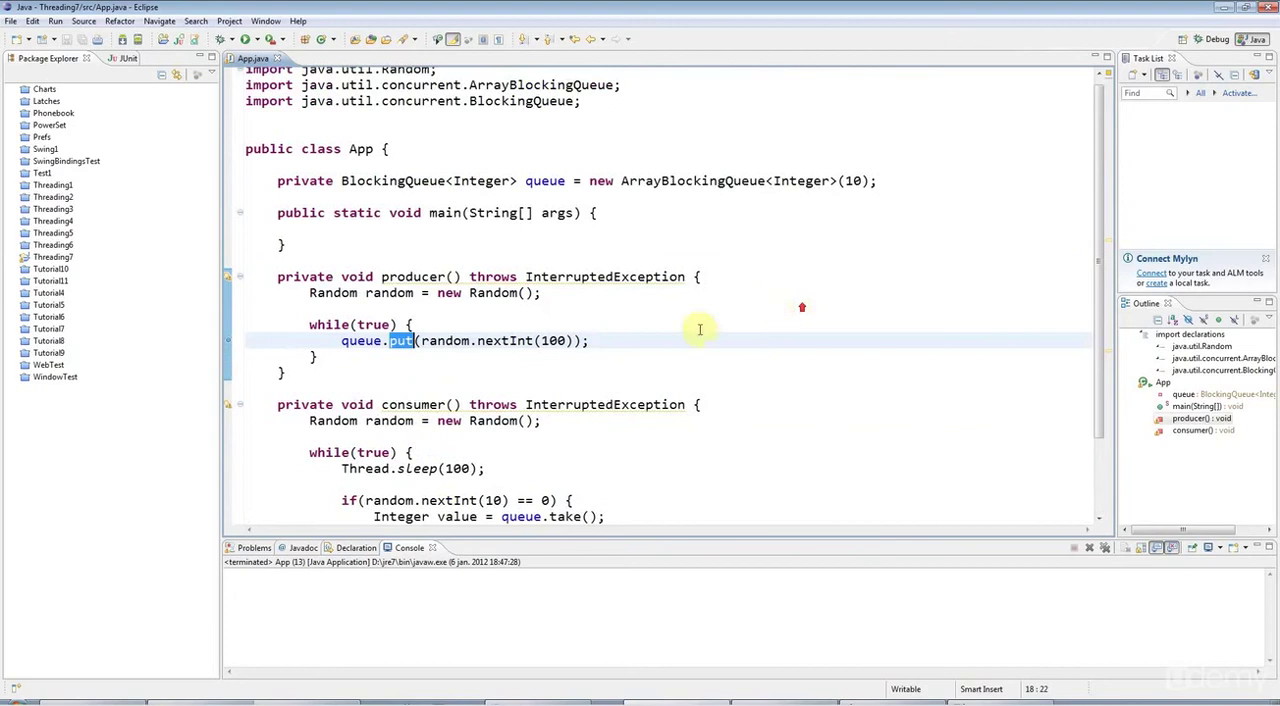
{"action": "left_click", "coordinate": [851, 180]}
{"action": "double_click", "coordinate": [852, 180]}
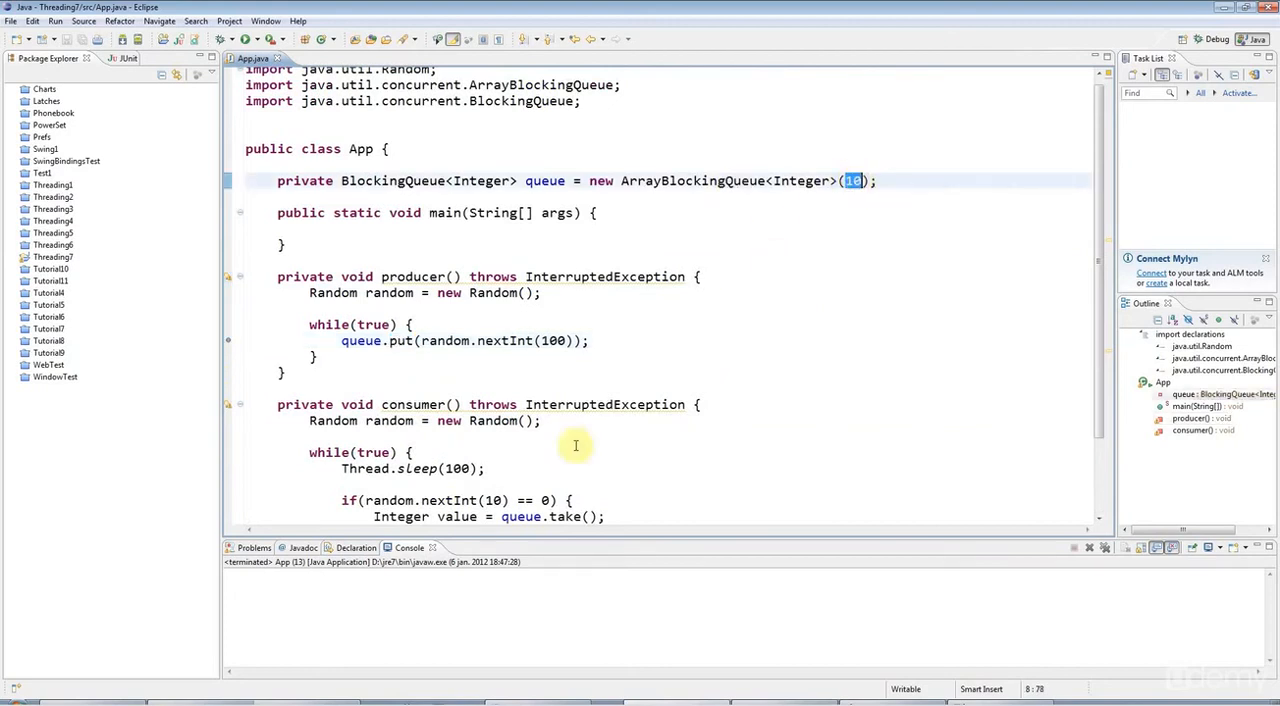
{"action": "double_click", "coordinate": [400, 341]}
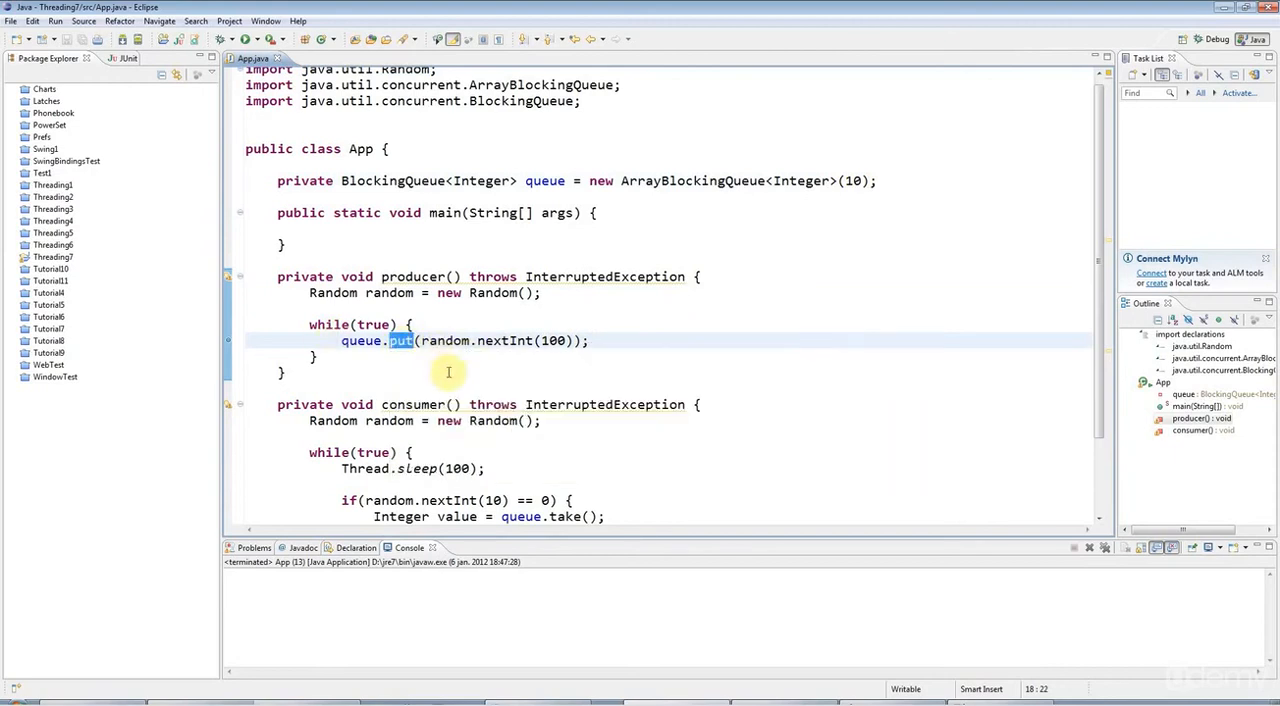
{"action": "scroll", "coordinate": [445, 380], "scroll_direction": "down", "scroll_amount": 2}
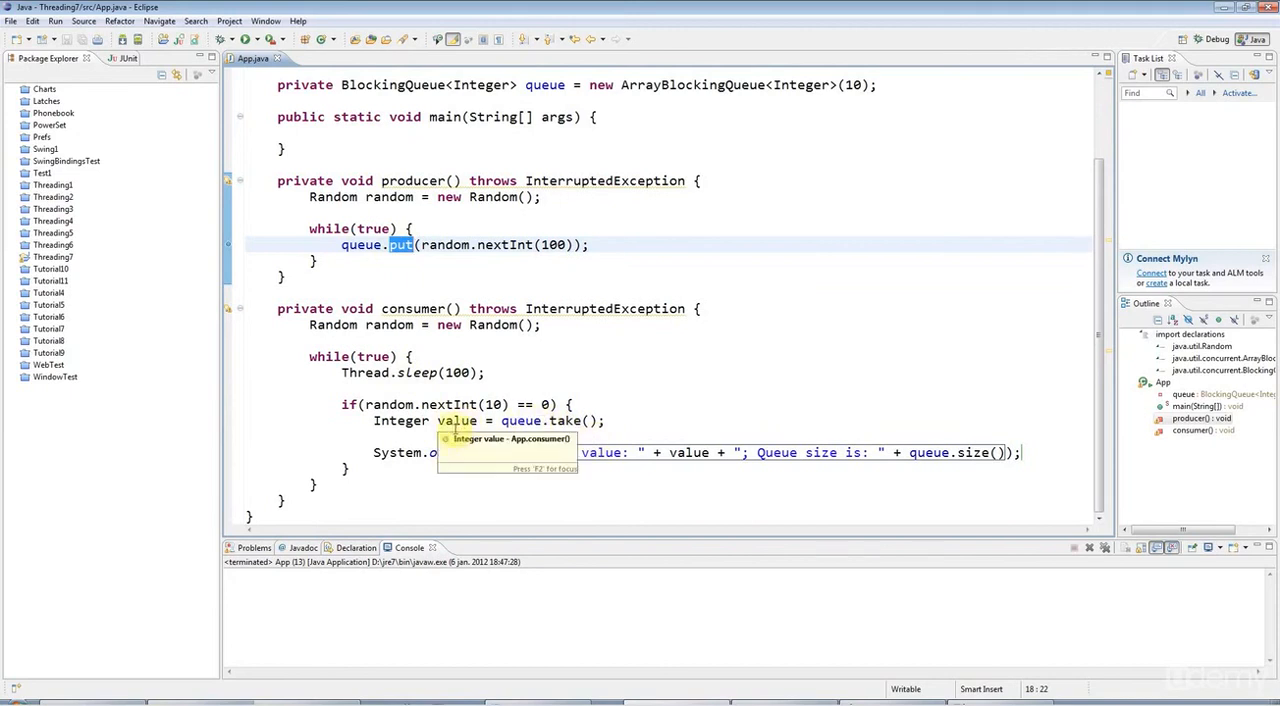
{"action": "left_click", "coordinate": [847, 353]}
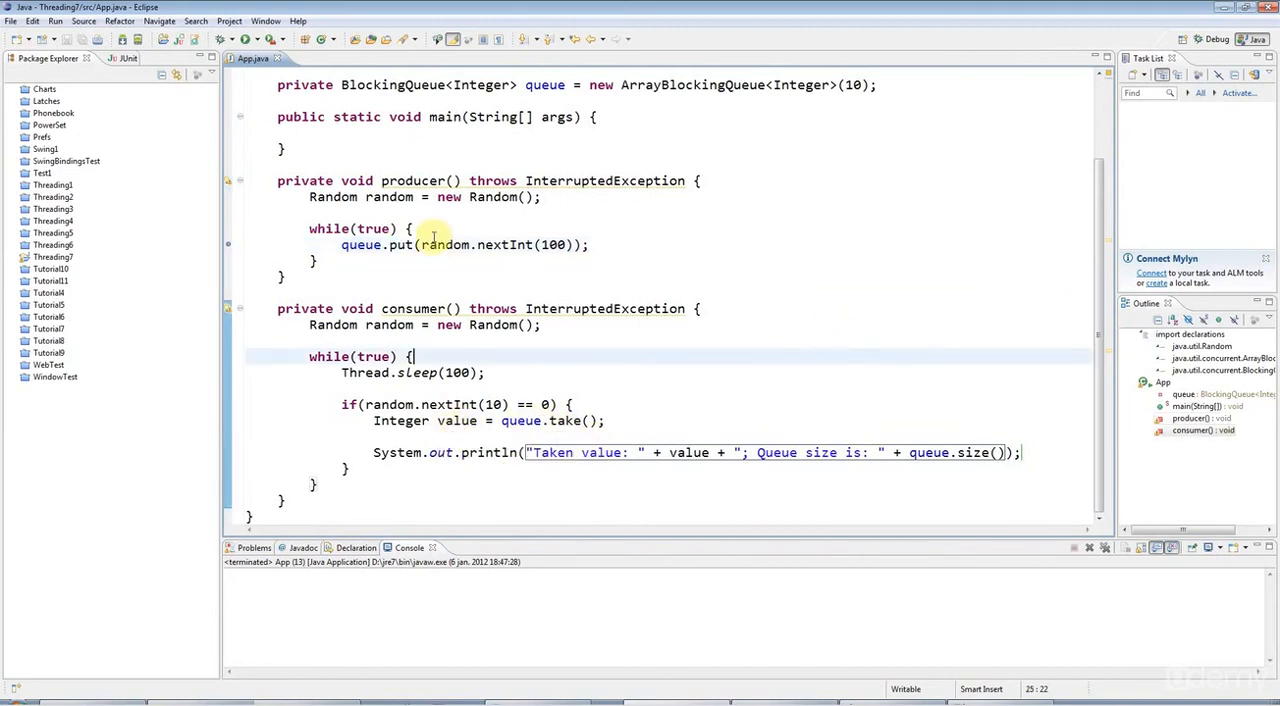
- Write Thread t1 = new Thread(new Runnable() { public void run() { producer(); } }); in main
{"action": "left_click", "coordinate": [331, 130]}
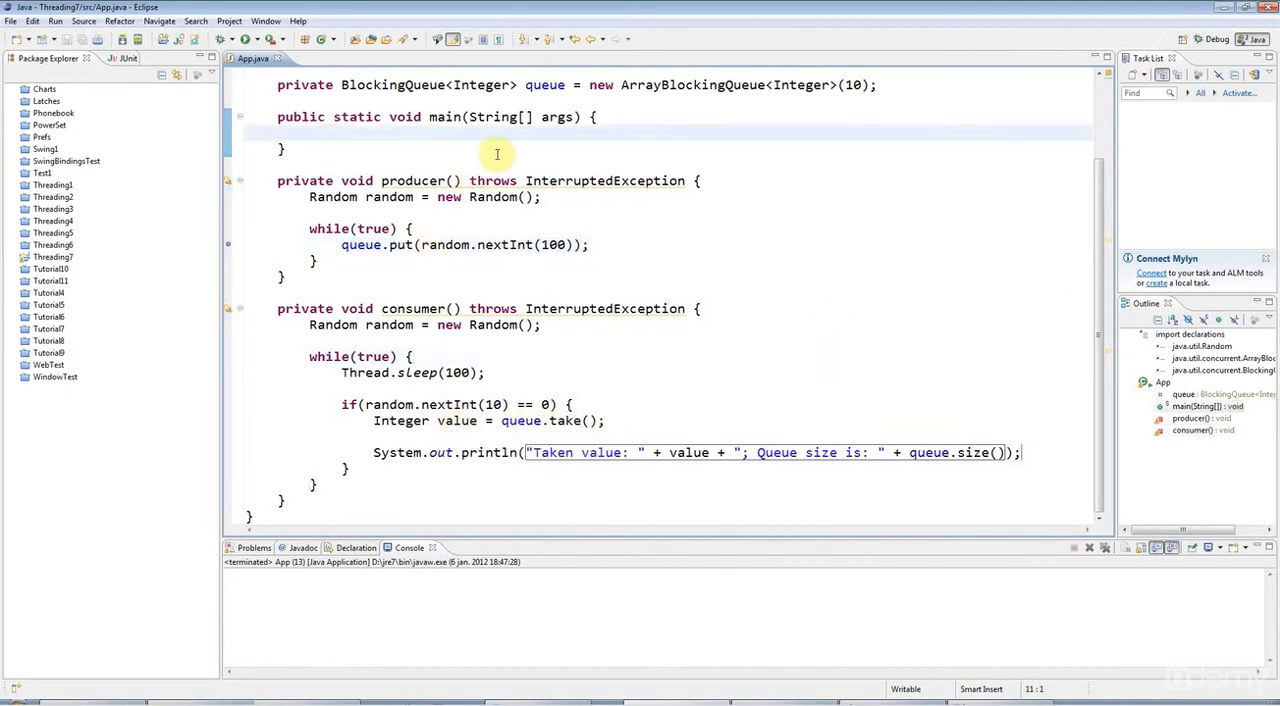
{"action": "key", "text": "Tab"}
{"action": "type", "text": "Th"}
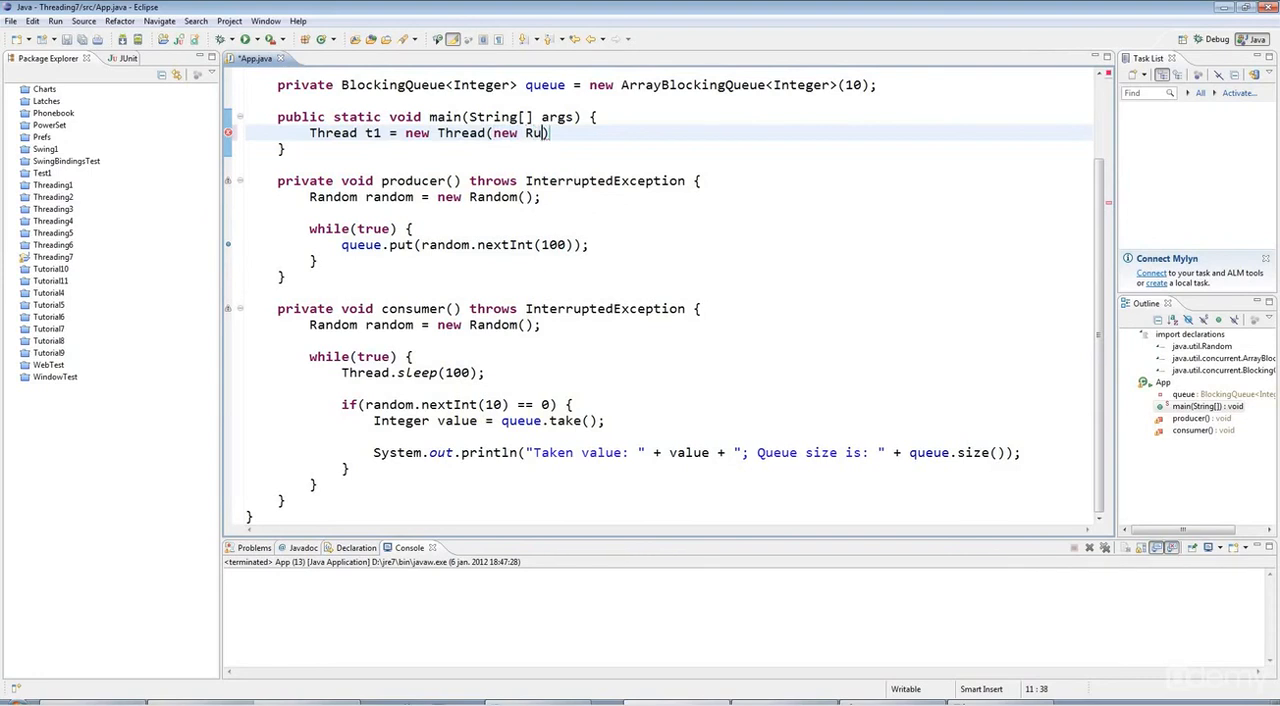
{"action": "key", "text": "Return"}
{"action": "type", "text": "public void run() {"}
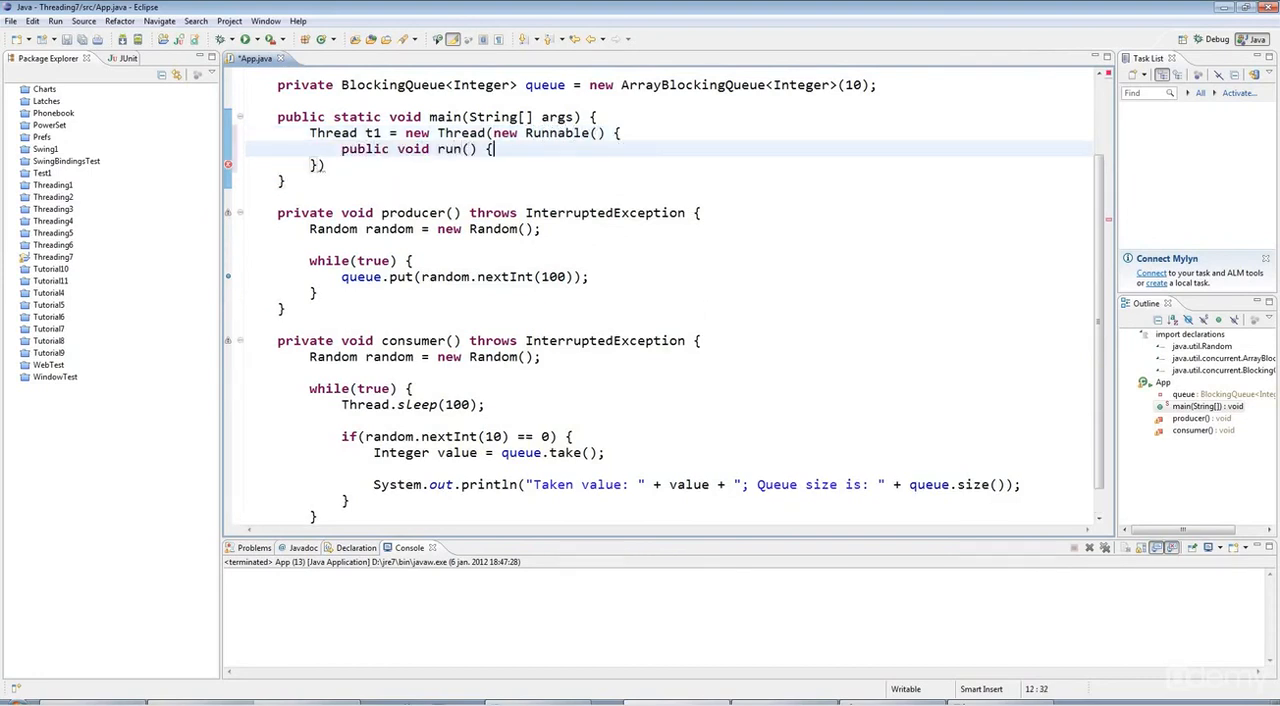
{"action": "key", "text": "Return"}
{"action": "type", "text": "producer();"}
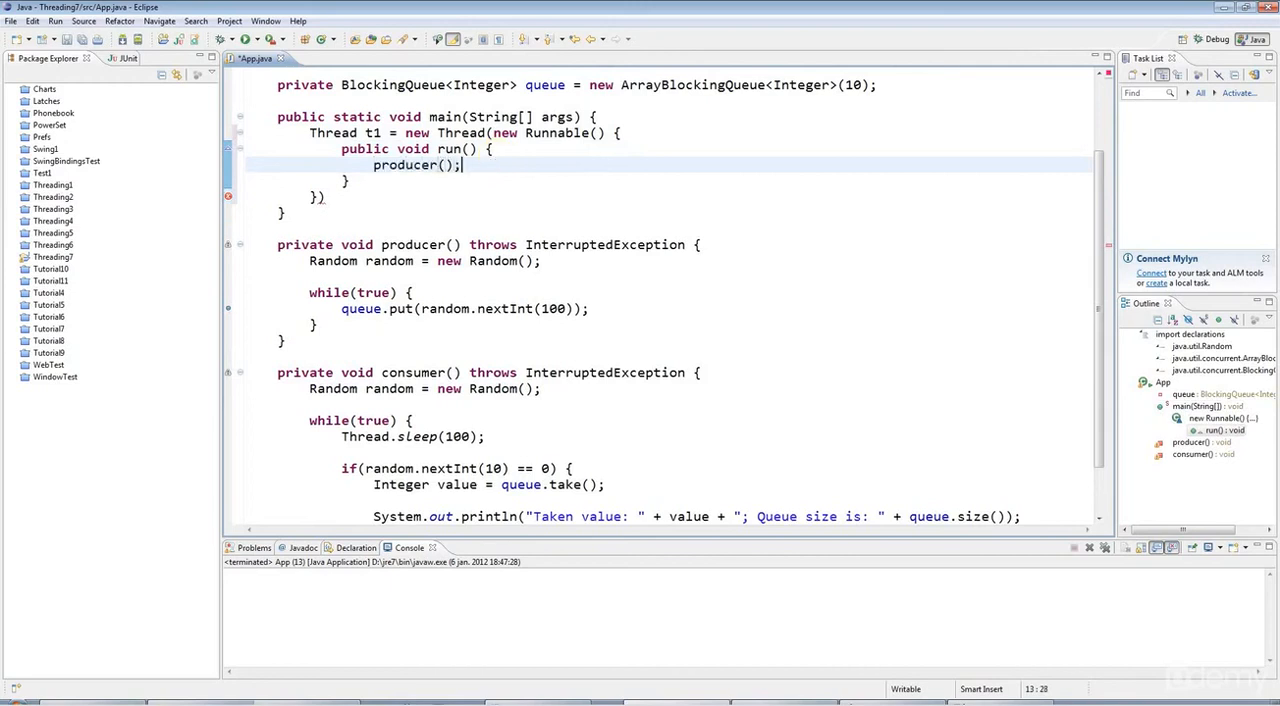
{"action": "left_click", "coordinate": [367, 190]}
{"action": "type", "text": ";"}
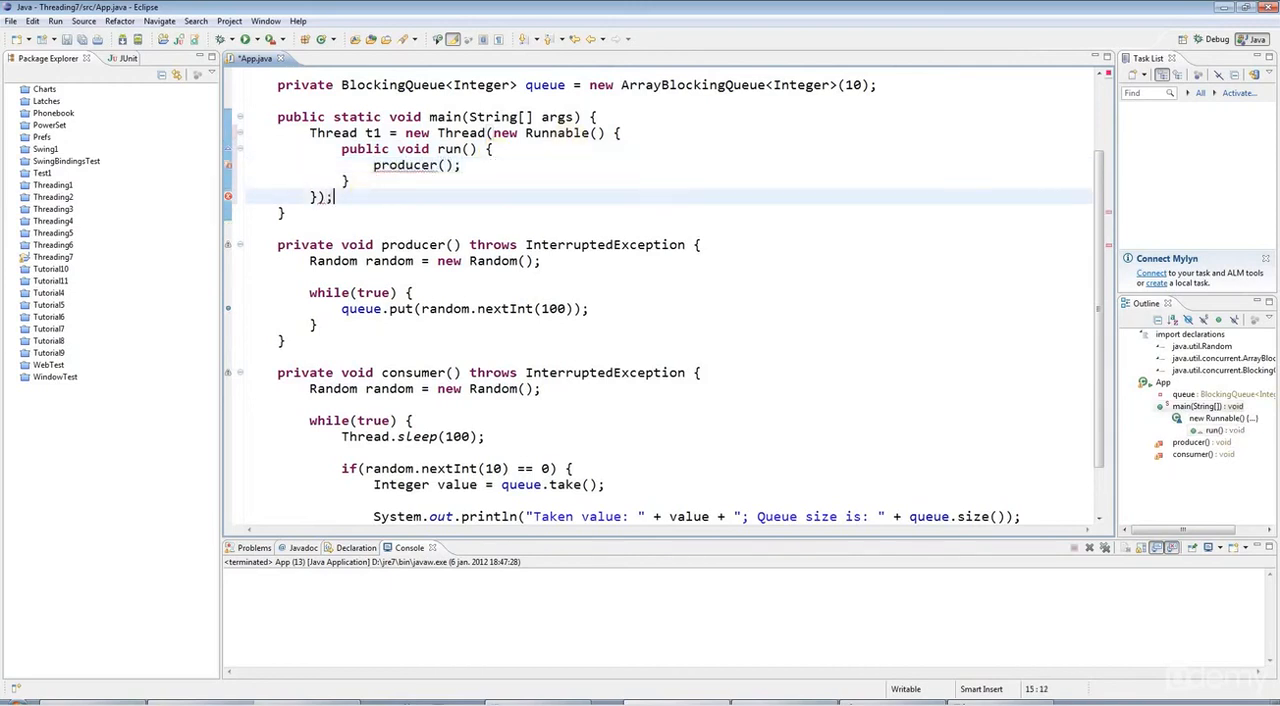
- Review the thread definition and show fixes for the static-reference error on producer()
{"action": "left_click_drag", "start_coordinate": [306, 137], "coordinate": [423, 166]}
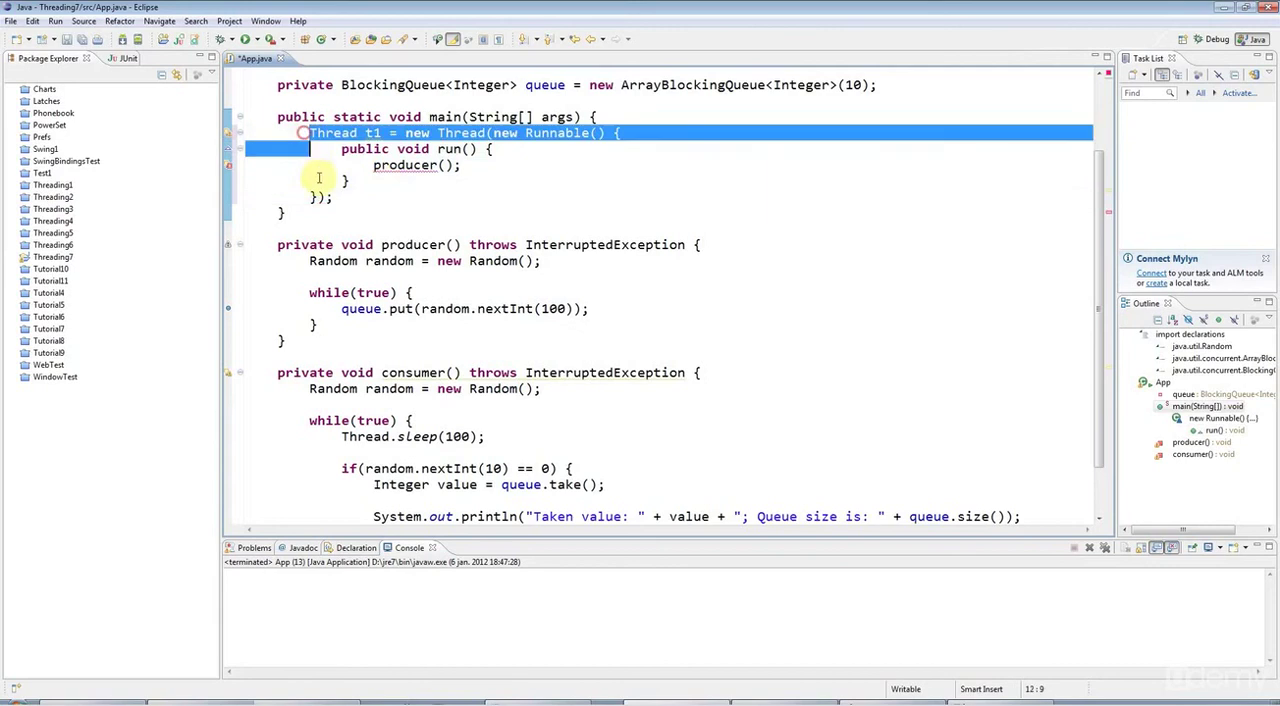
{"action": "left_click", "coordinate": [423, 178]}
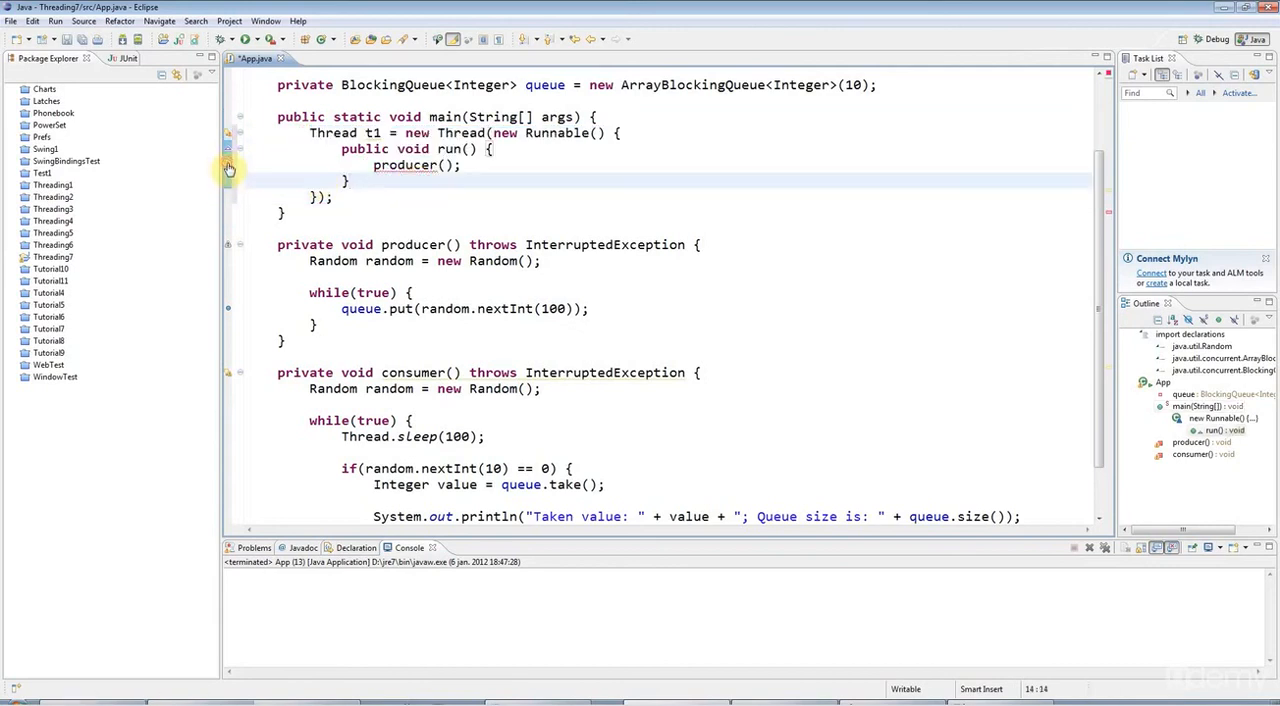
{"action": "left_click", "coordinate": [228, 172]}
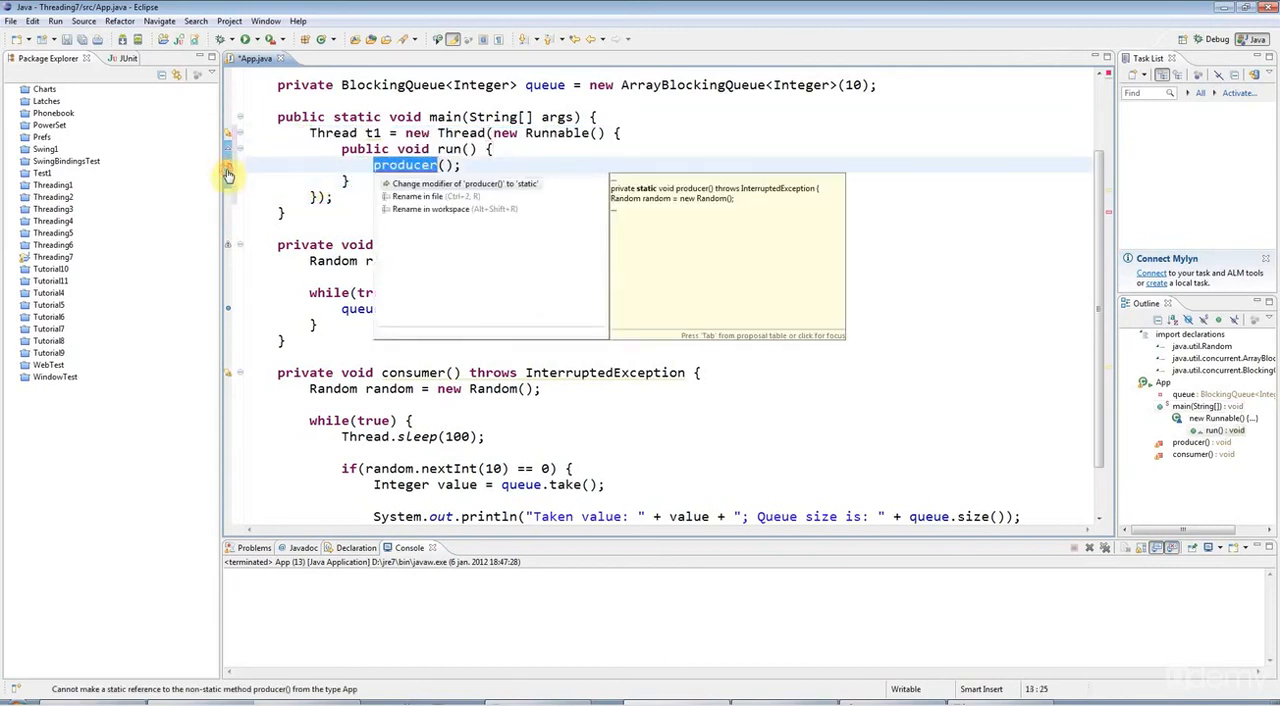
- Make producer(), consumer() and the queue field static
{"action": "left_click", "coordinate": [334, 196]}
{"action": "scroll", "coordinate": [414, 222], "scroll_direction": "up", "scroll_amount": 2}
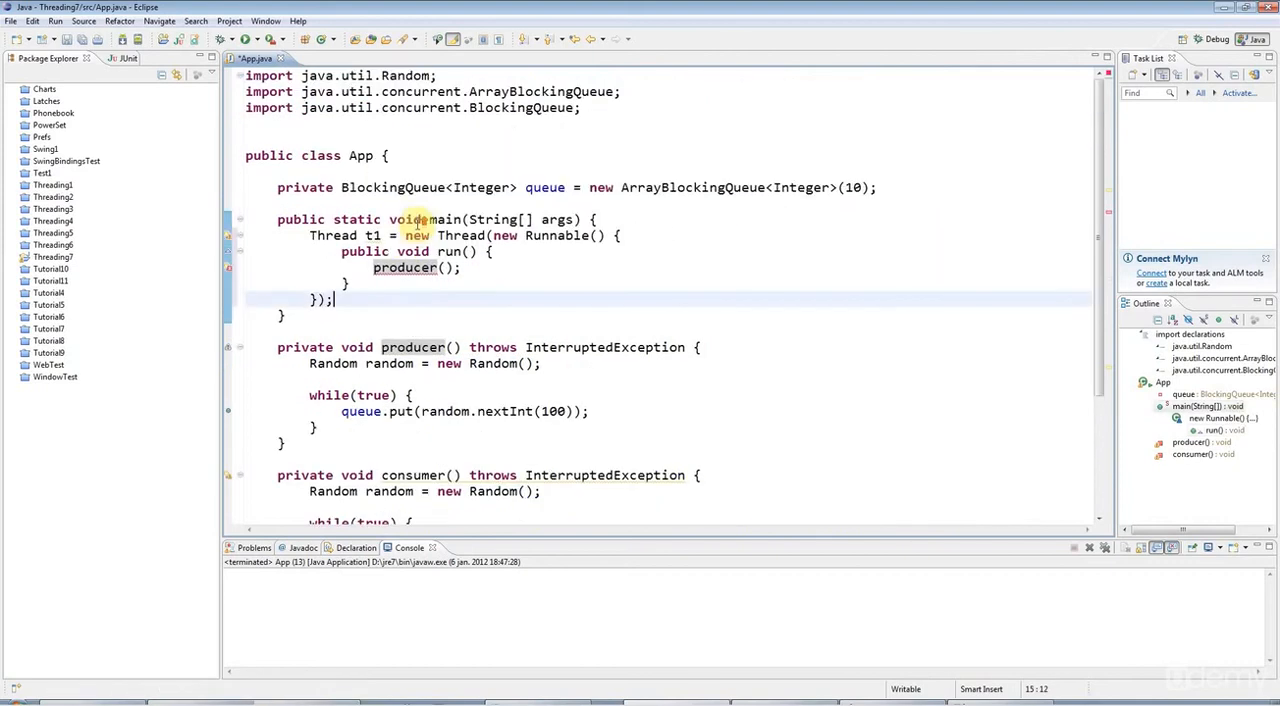
{"action": "left_click", "coordinate": [341, 347]}
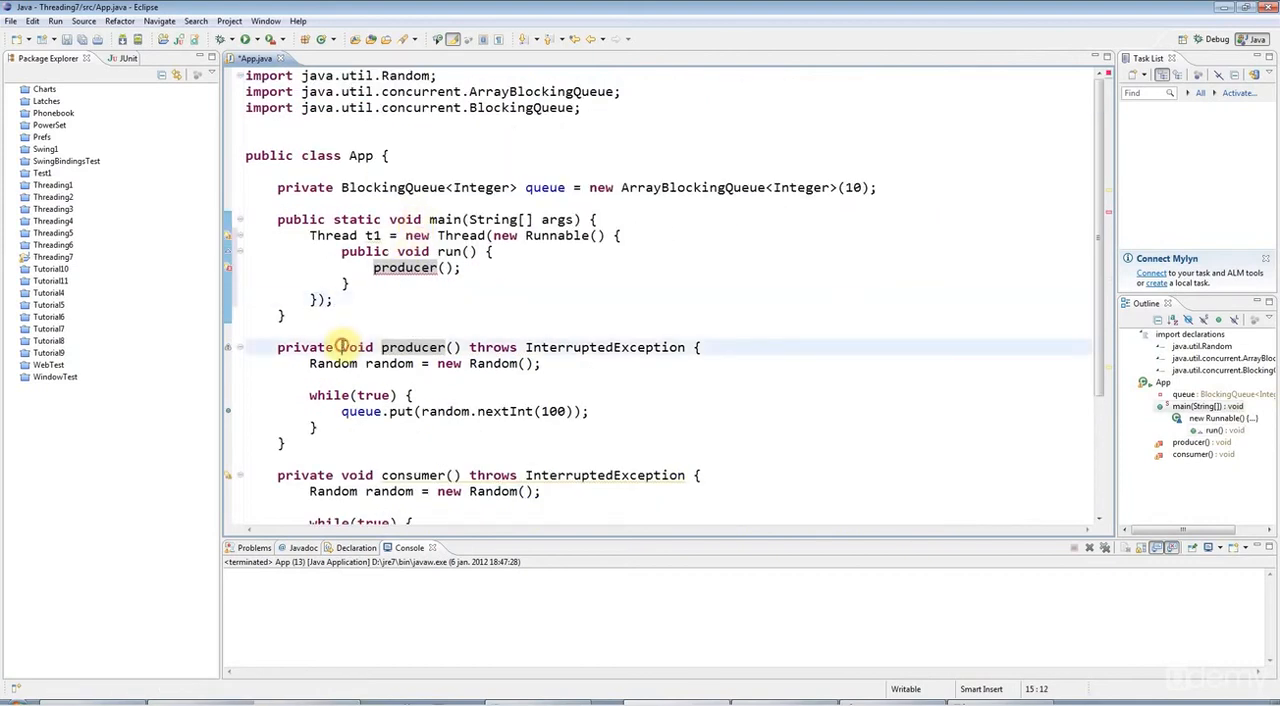
{"action": "key", "text": "Down"}
{"action": "key", "text": "Down"}
{"action": "key", "text": "Down"}
{"action": "type", "text": "stat"}
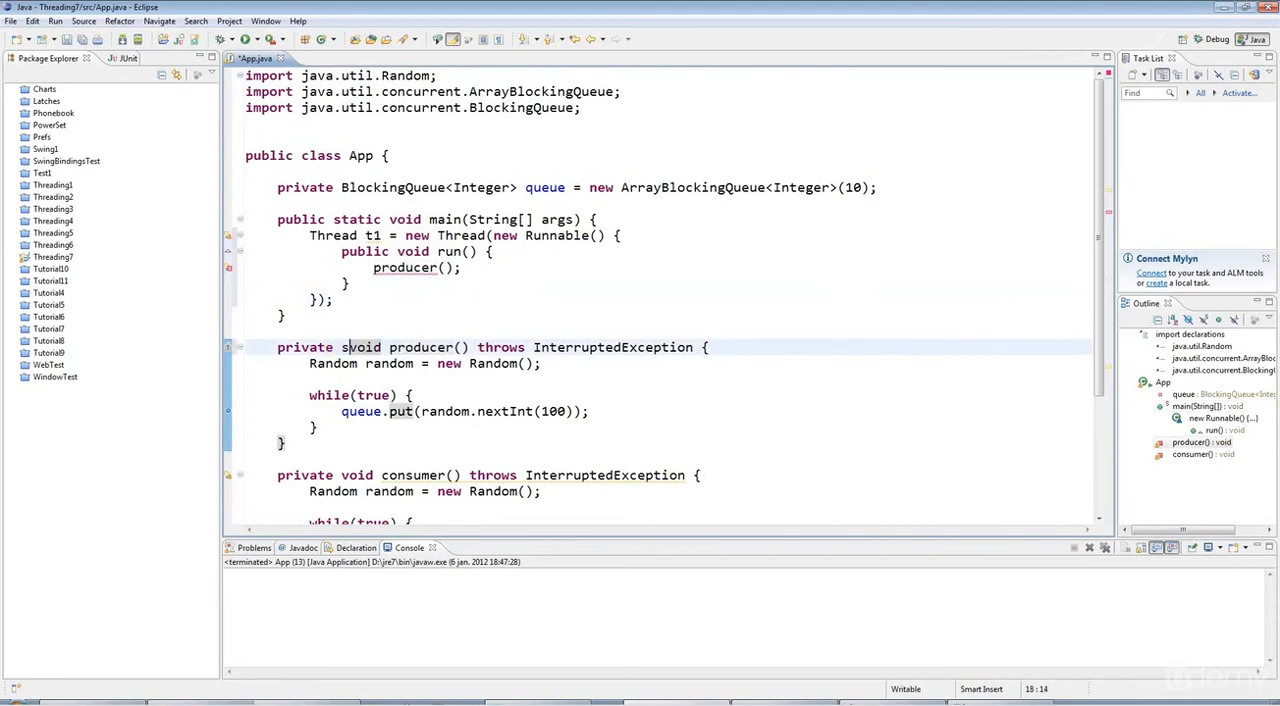
{"action": "type", "text": "ic"}
{"action": "scroll", "coordinate": [388, 372], "scroll_direction": "down", "scroll_amount": 2}
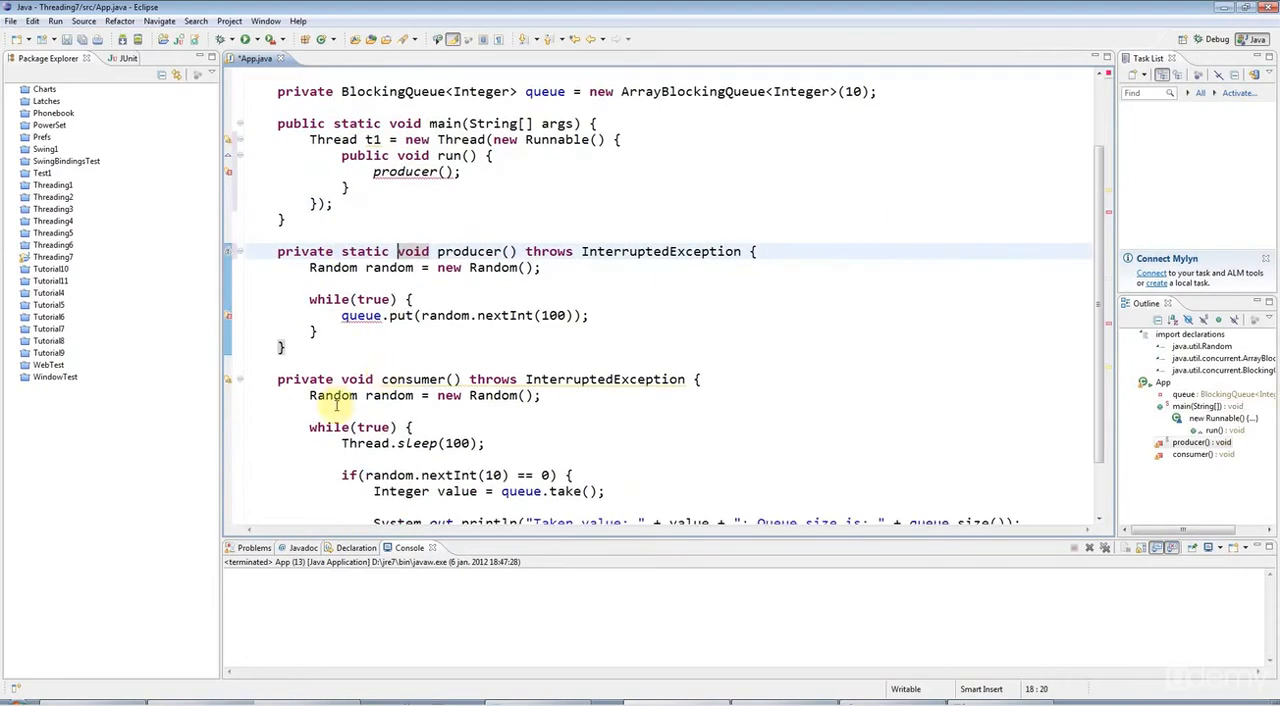
{"action": "left_click", "coordinate": [341, 379]}
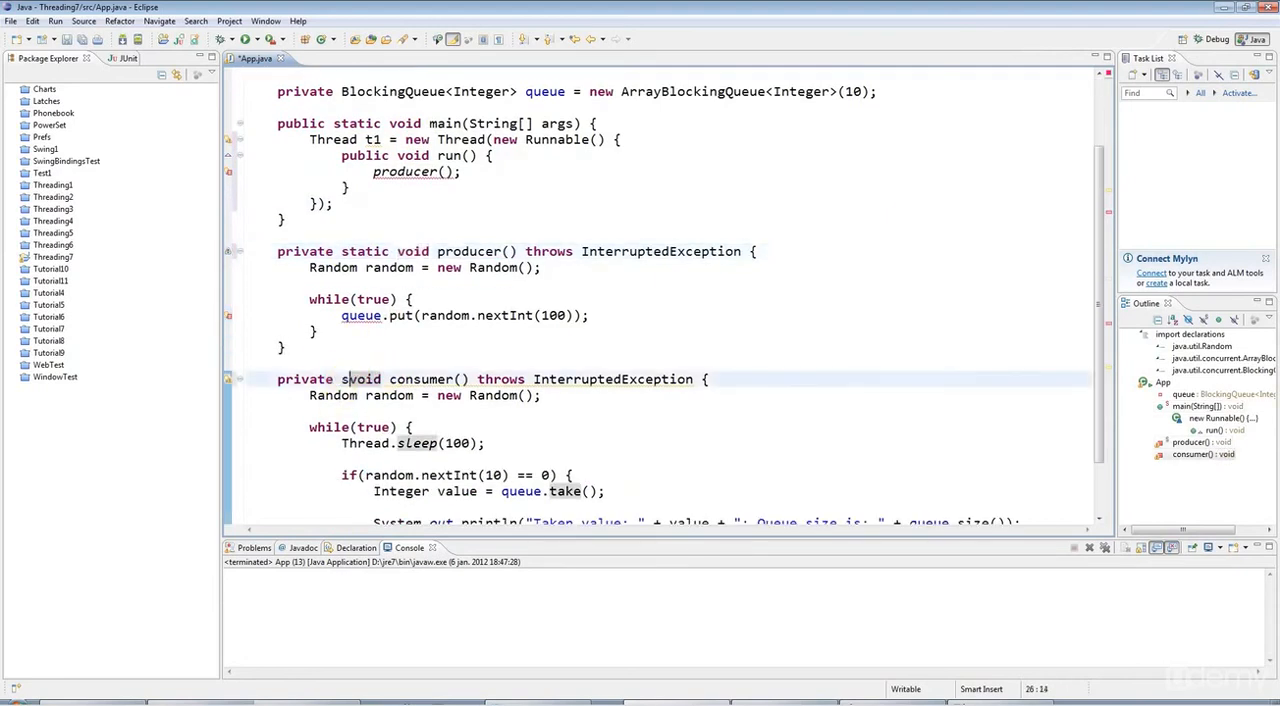
{"action": "type", "text": "static"}
{"action": "scroll", "coordinate": [345, 372], "scroll_direction": "up", "scroll_amount": 2}
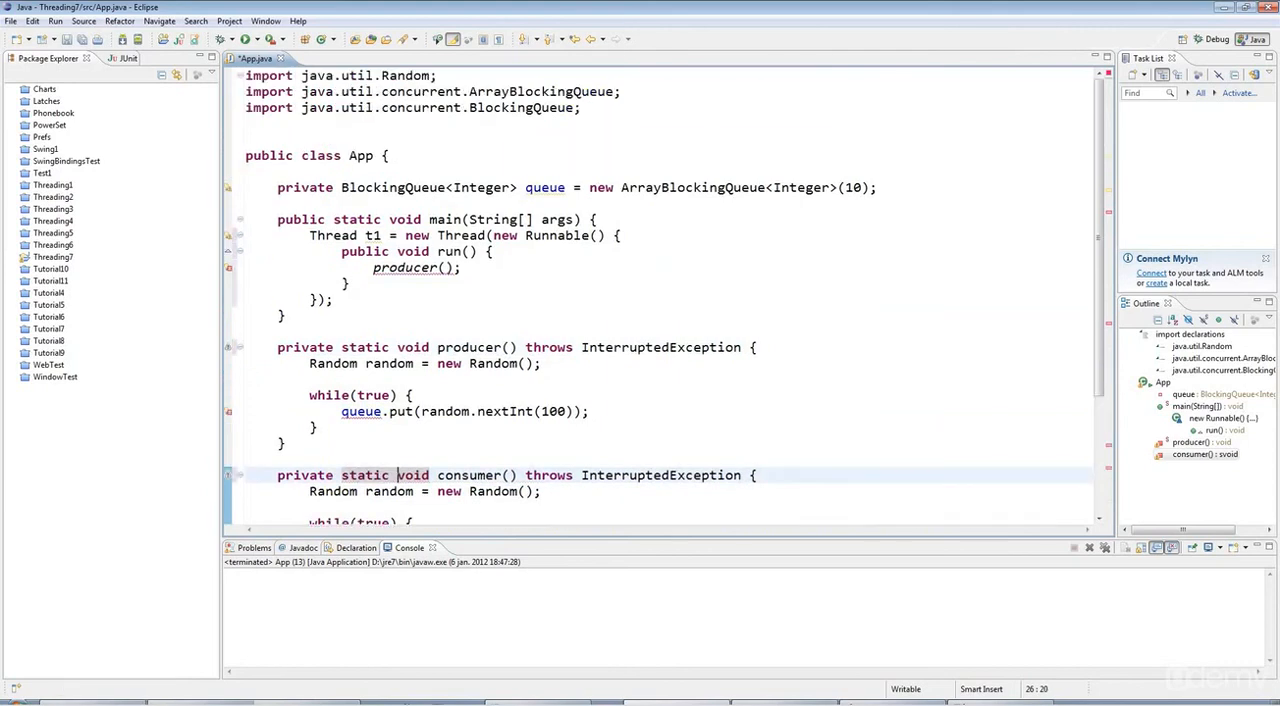
{"action": "left_click", "coordinate": [340, 187]}
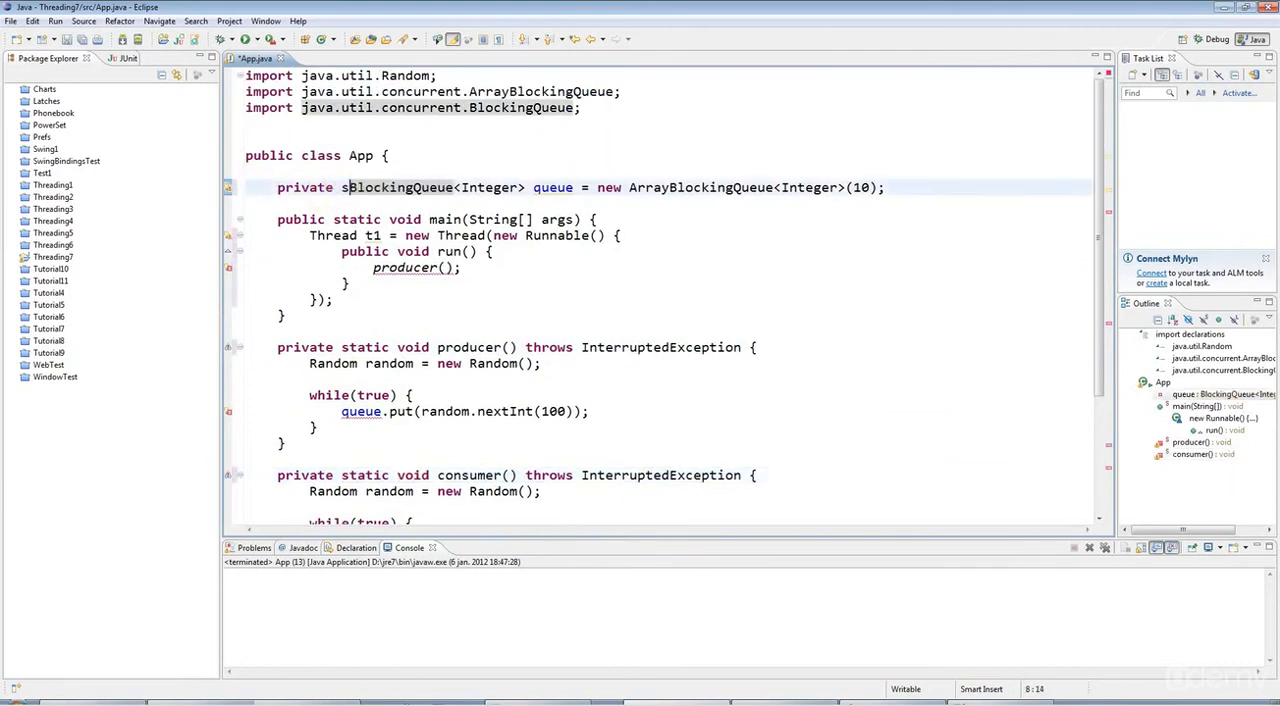
{"action": "type", "text": "static"}
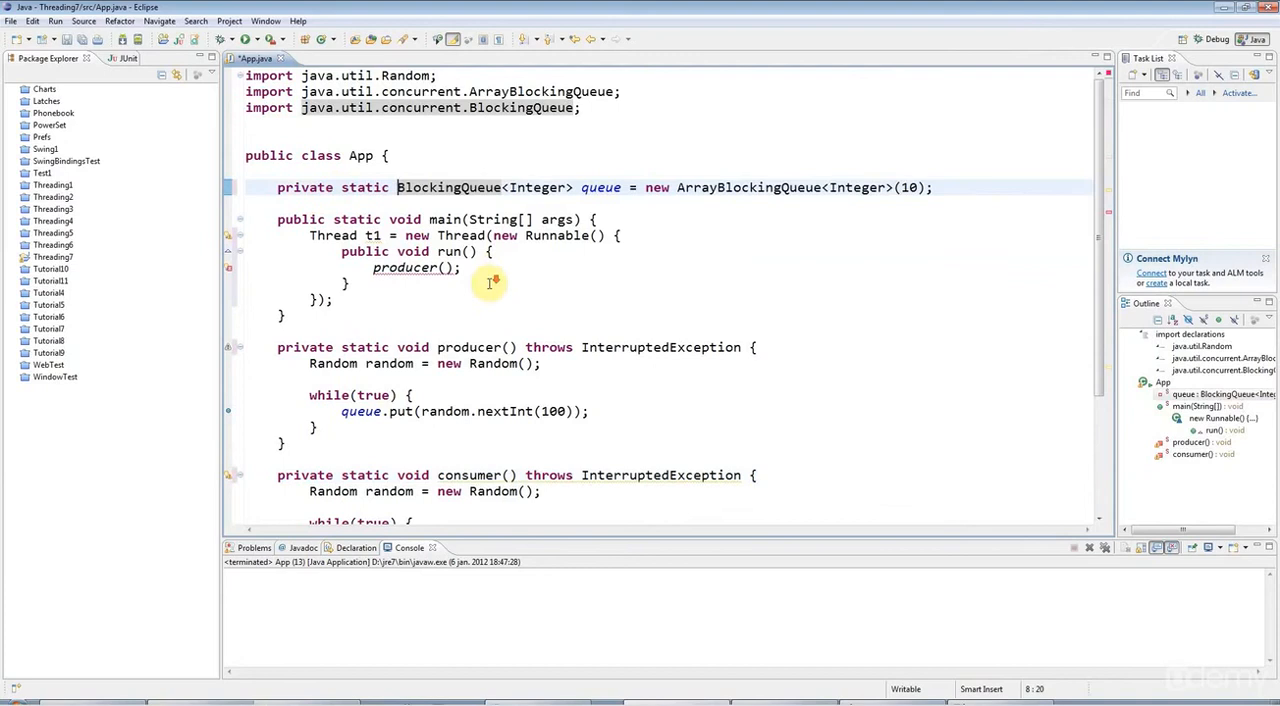
{"action": "scroll", "coordinate": [492, 283], "scroll_direction": "down", "scroll_amount": 2}
- Surround the producer() call in run() with a try/catch for InterruptedException and select the t1 block
{"action": "left_click", "coordinate": [229, 172]}
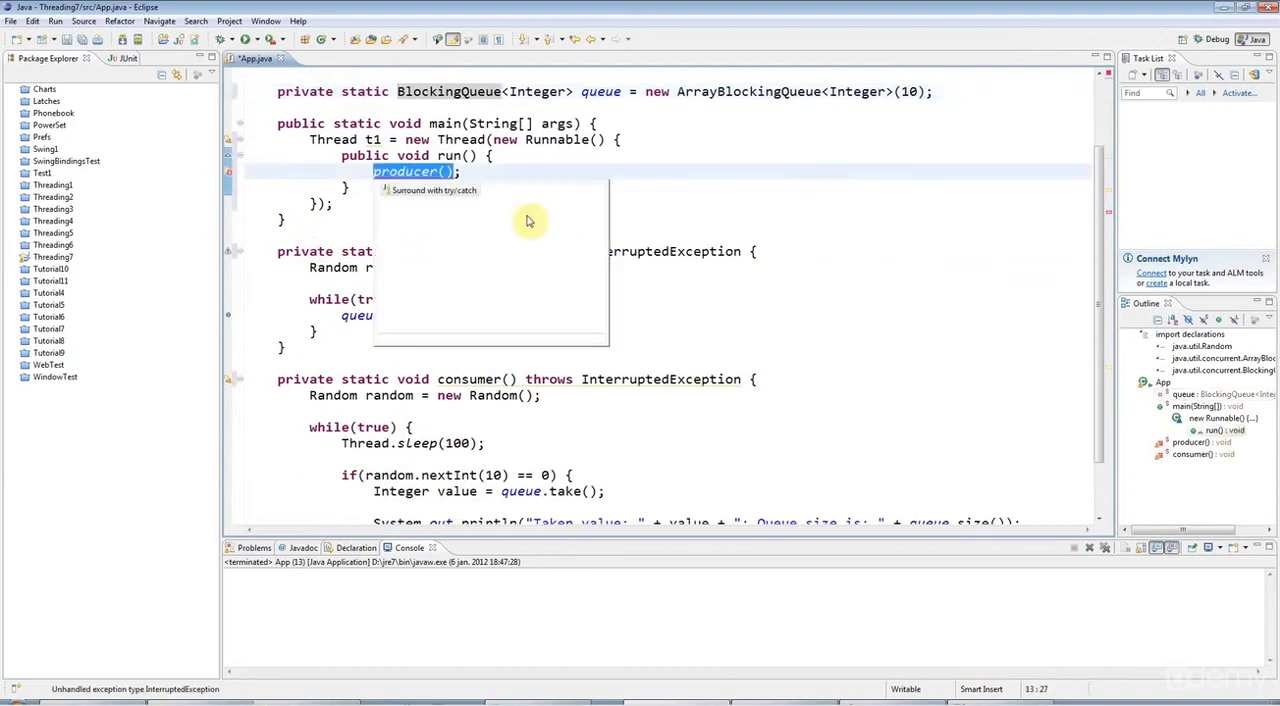
{"action": "double_click", "coordinate": [462, 191]}
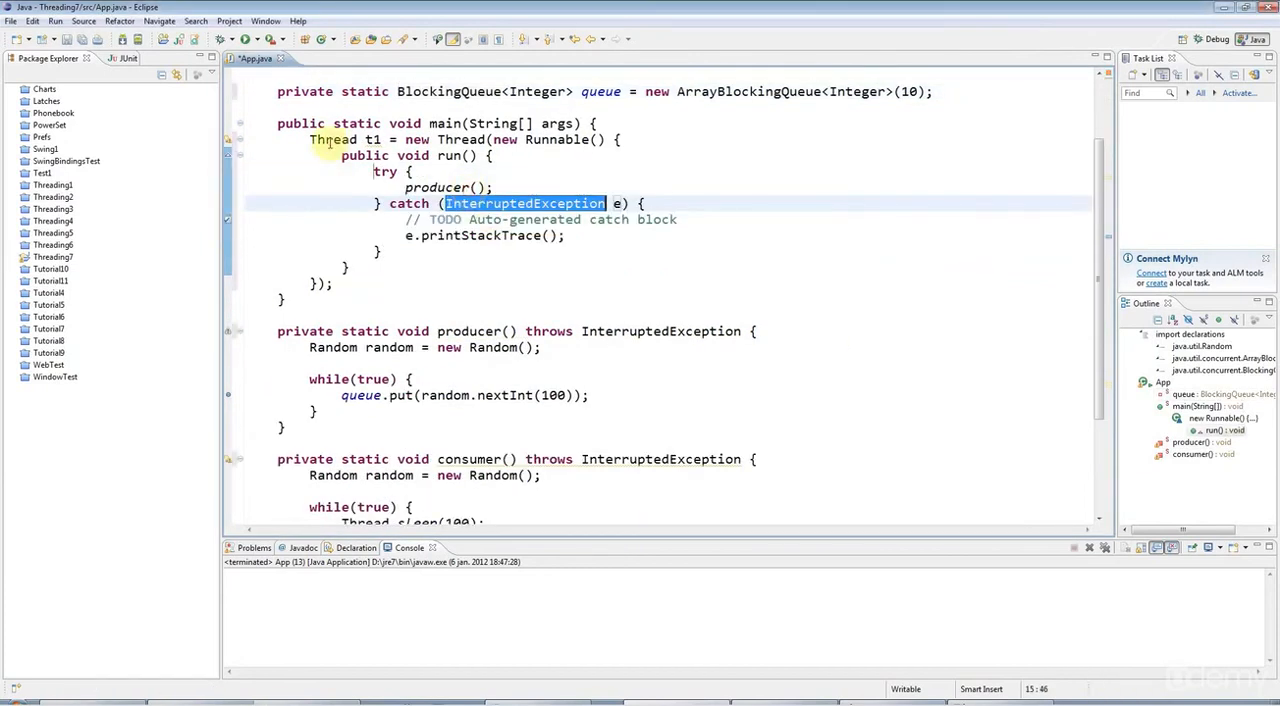
{"action": "left_click_drag", "start_coordinate": [308, 139], "coordinate": [371, 277]}
{"action": "key", "text": "ctrl+c"}
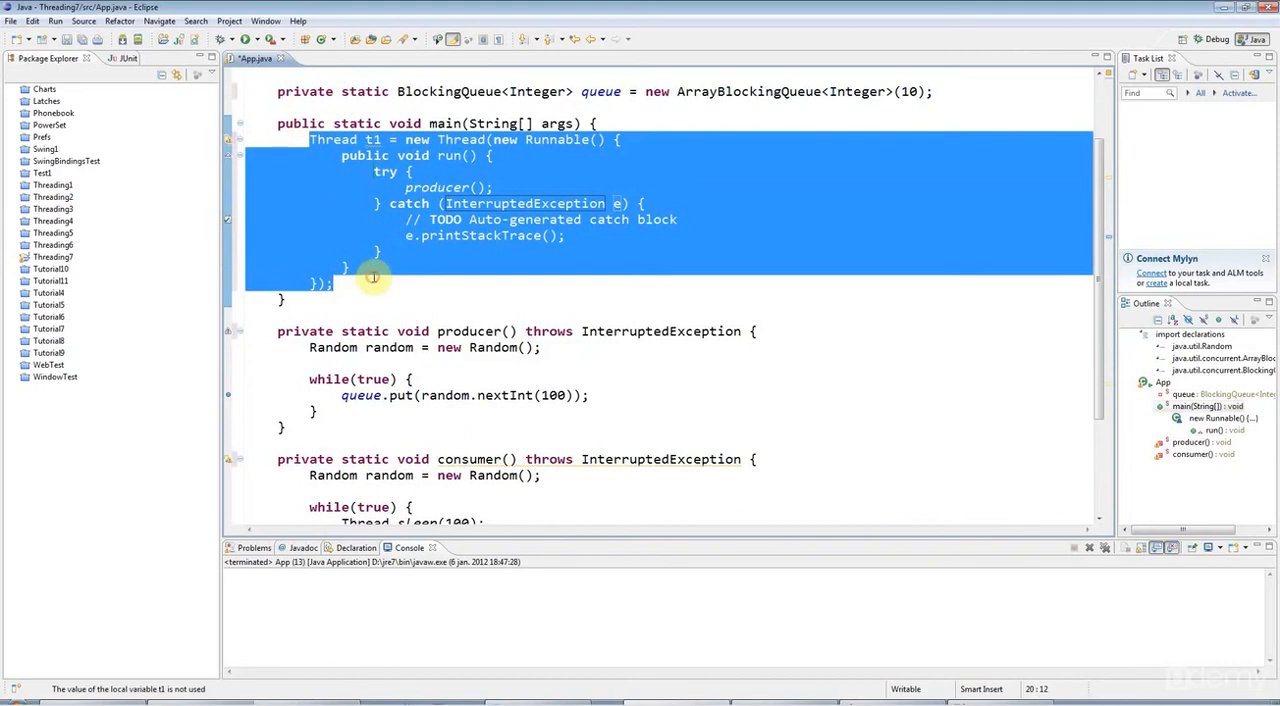
- Paste a copy of the t1 block below it as thread t2 calling consumer()
{"action": "left_click", "coordinate": [375, 274]}
{"action": "key", "text": "Return"}
{"action": "key", "text": "Return"}
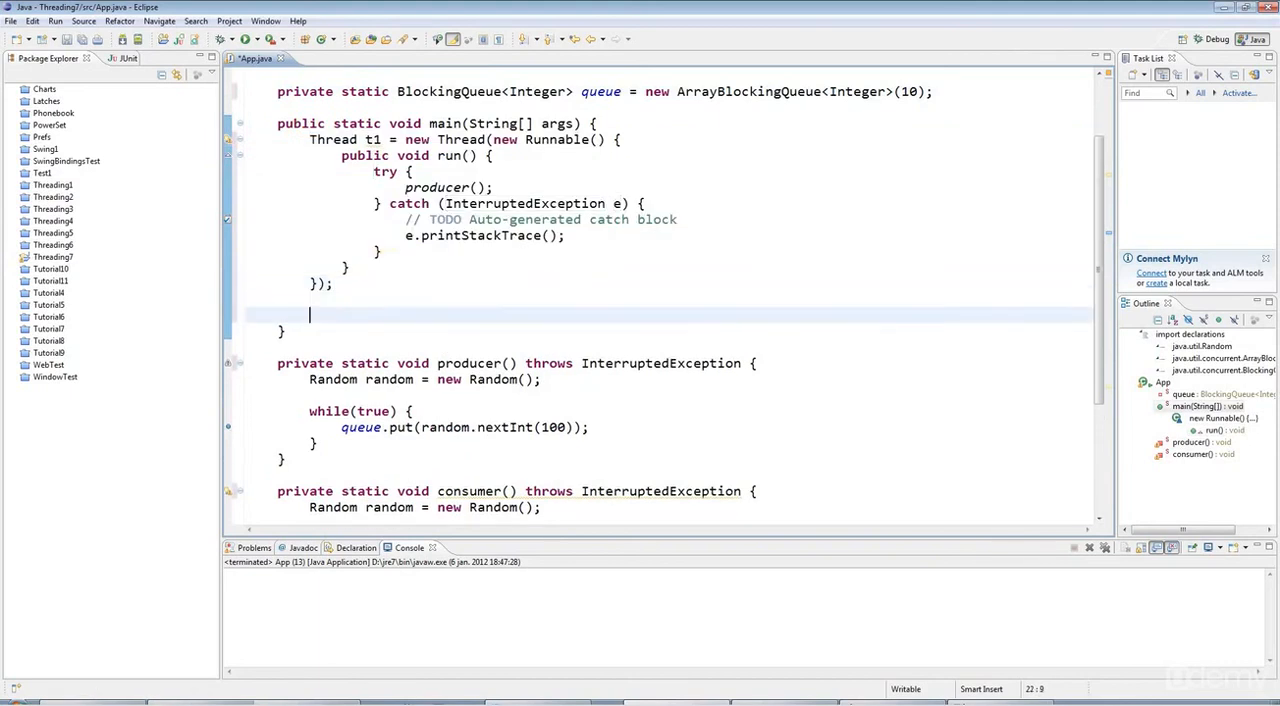
{"action": "key", "text": "ctrl+v"}
{"action": "left_click", "coordinate": [372, 315]}
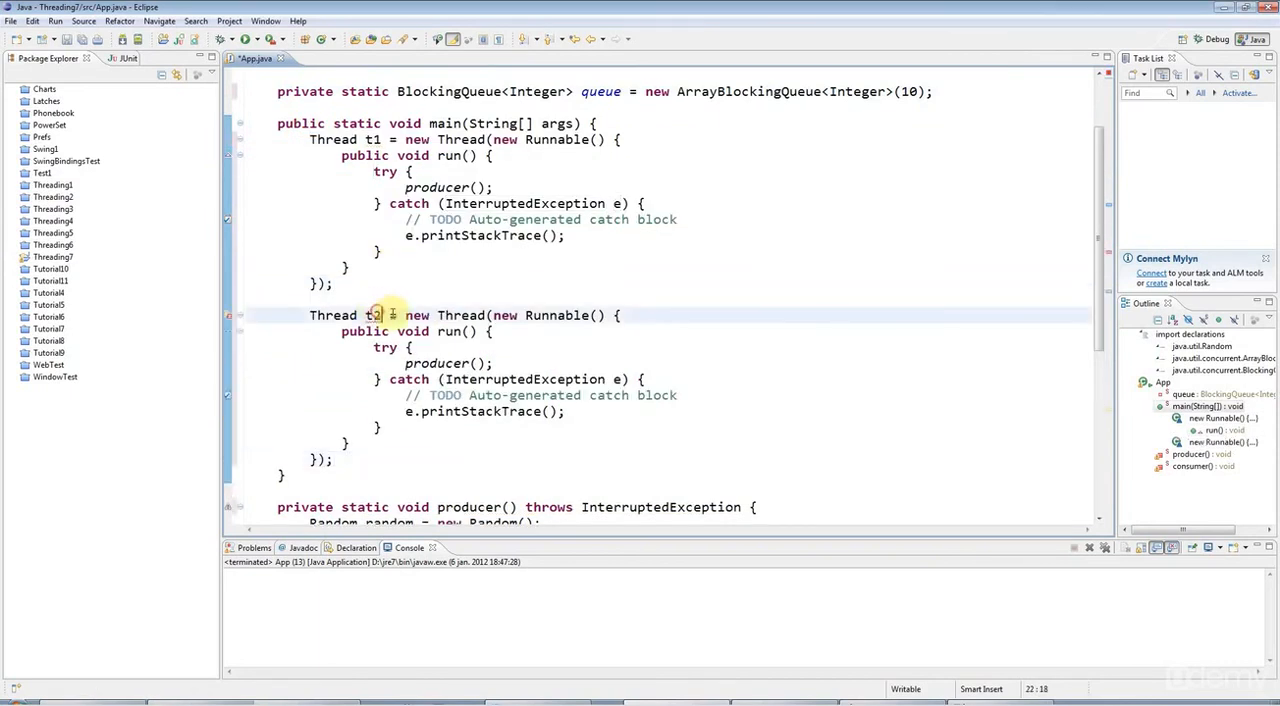
{"action": "double_click", "coordinate": [437, 363]}
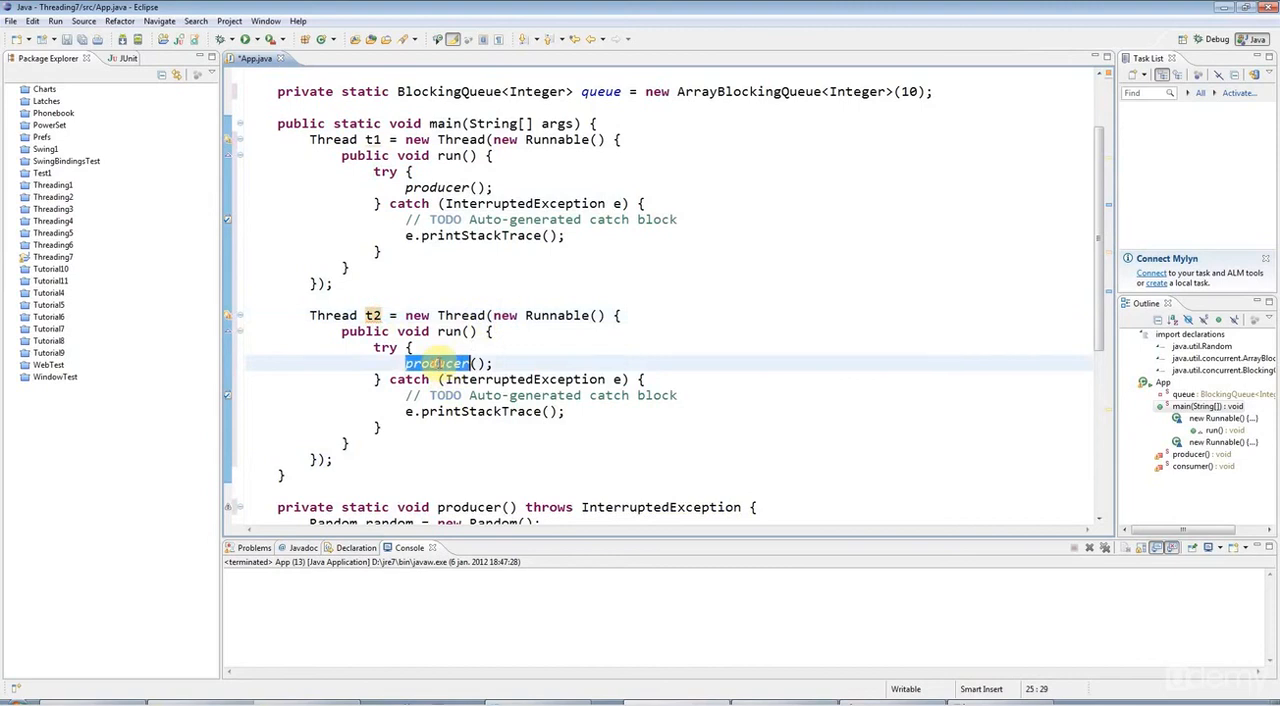
{"action": "type", "text": "consum"}
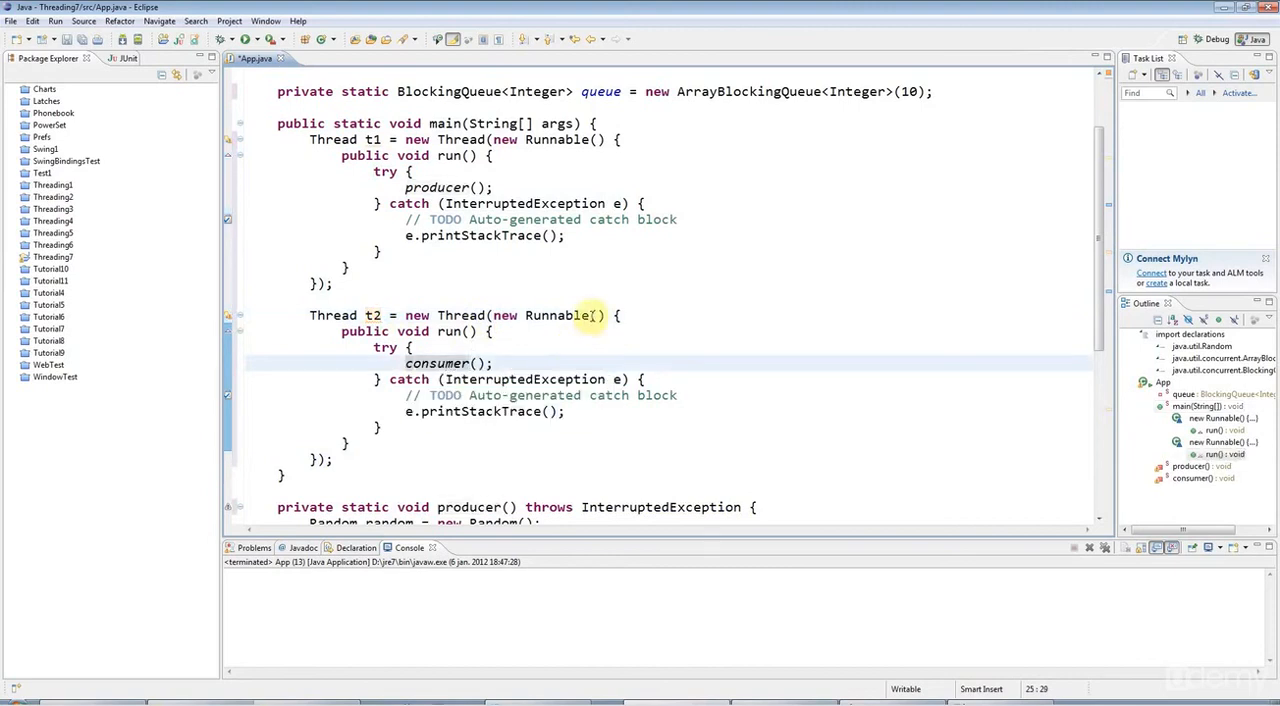
- Save App.java and move the caret below the t2 block
{"action": "left_click", "coordinate": [68, 39]}
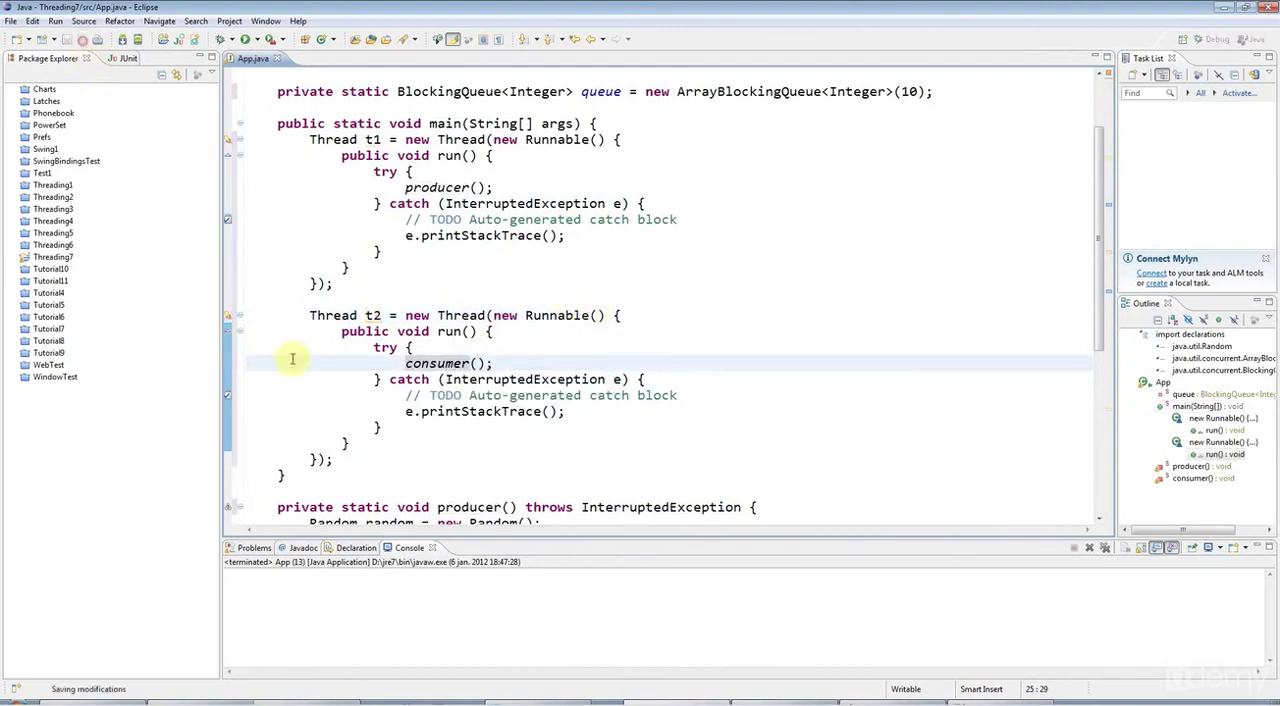
{"action": "left_click", "coordinate": [343, 459]}
- Add t1.start(), t2.start(), t1.join() and t2.join() in main
{"action": "key", "text": "Return"}
{"action": "key", "text": "Return"}
{"action": "type", "text": "t1.start("}
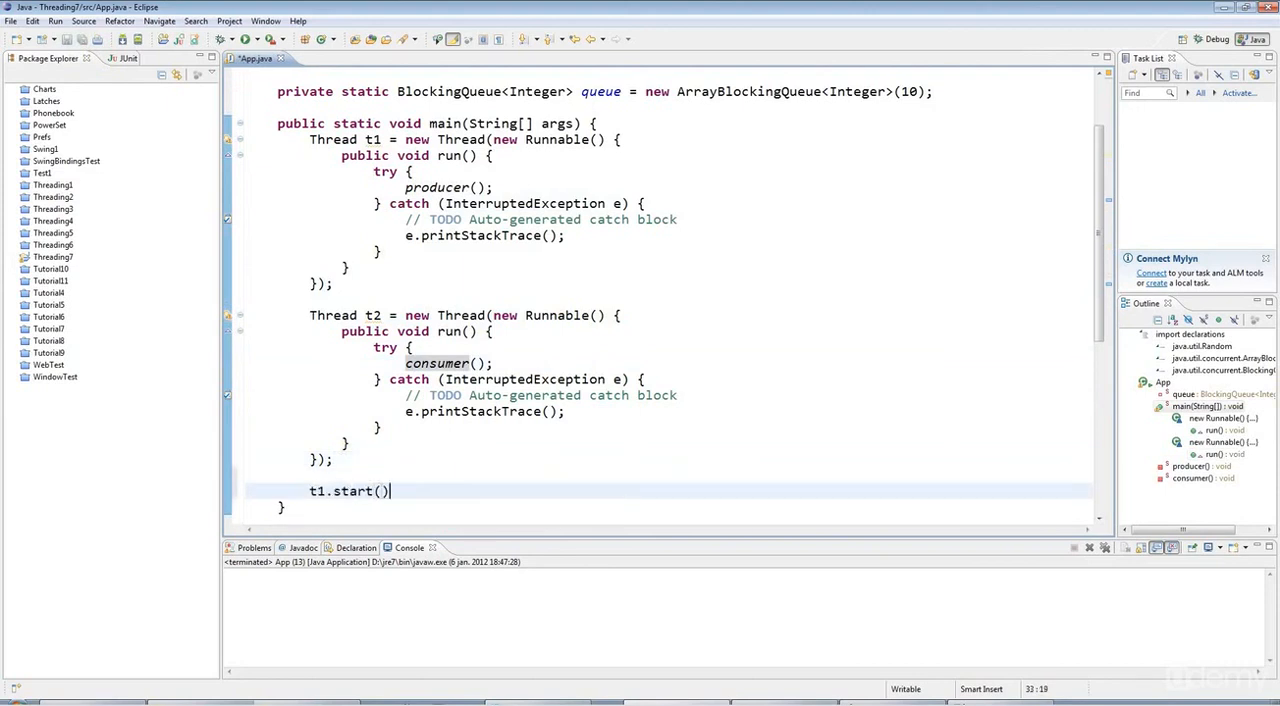
{"action": "type", "text": ";"}
{"action": "key", "text": "Return"}
{"action": "type", "text": "t2.start"}
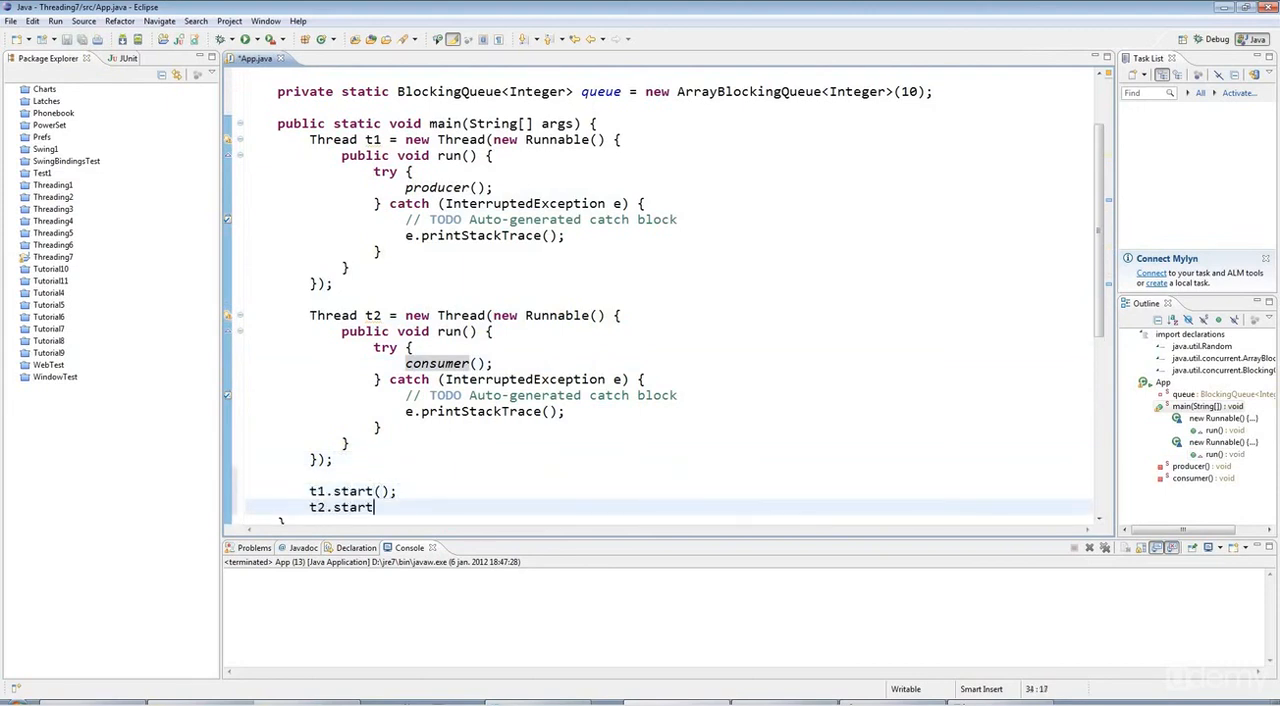
{"action": "key", "text": "Return"}
{"action": "key", "text": "Return"}
{"action": "type", "text": "t1.join("}
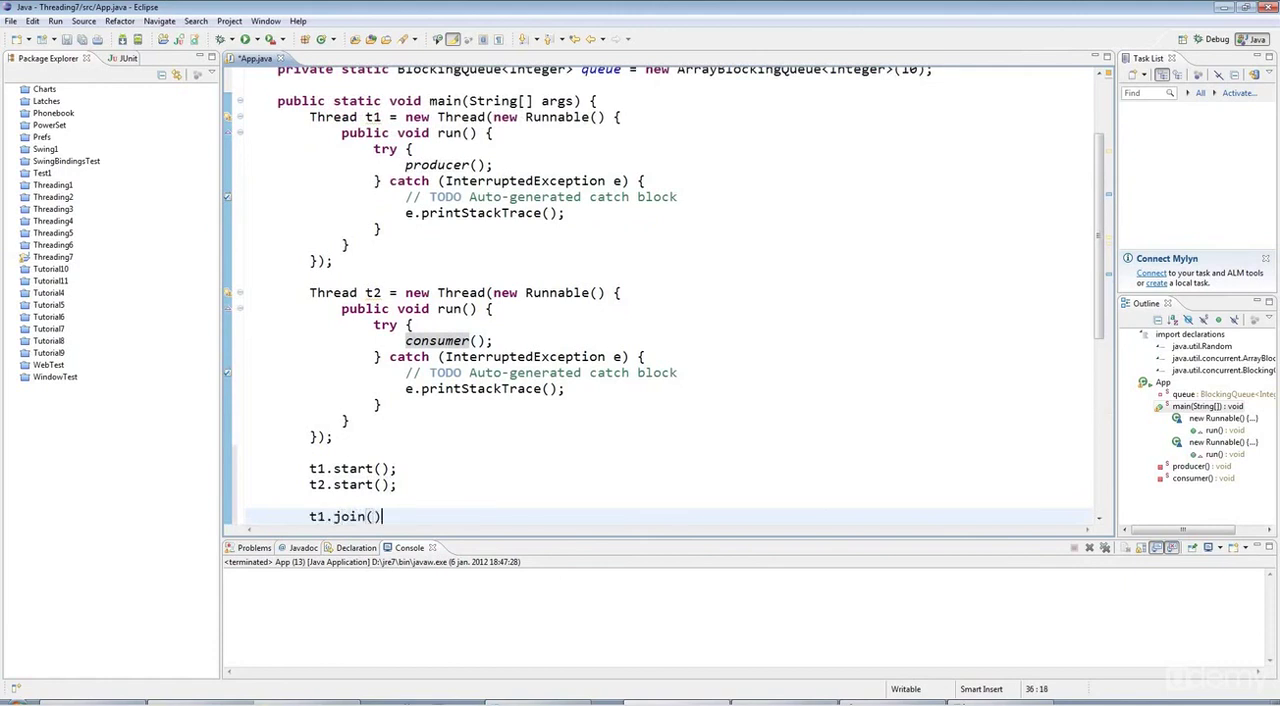
{"action": "type", "text": ";"}
{"action": "key", "text": "Return"}
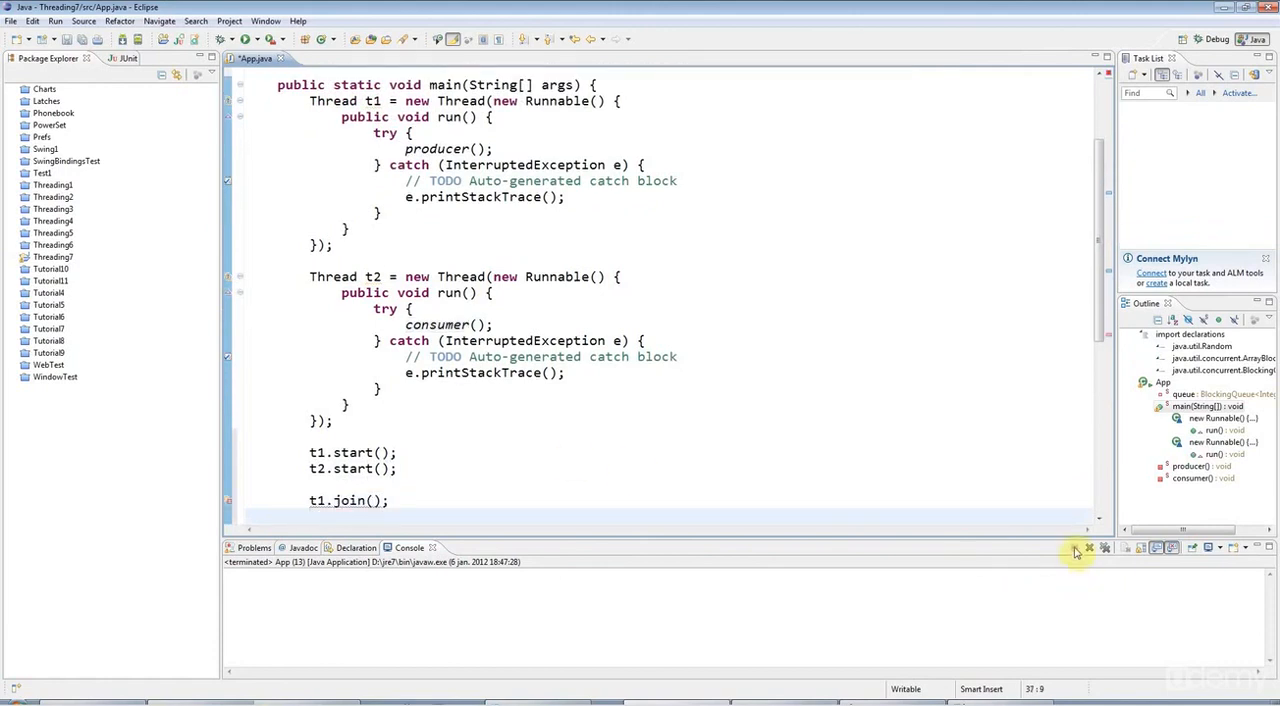
{"action": "type", "text": "t2.join();"}
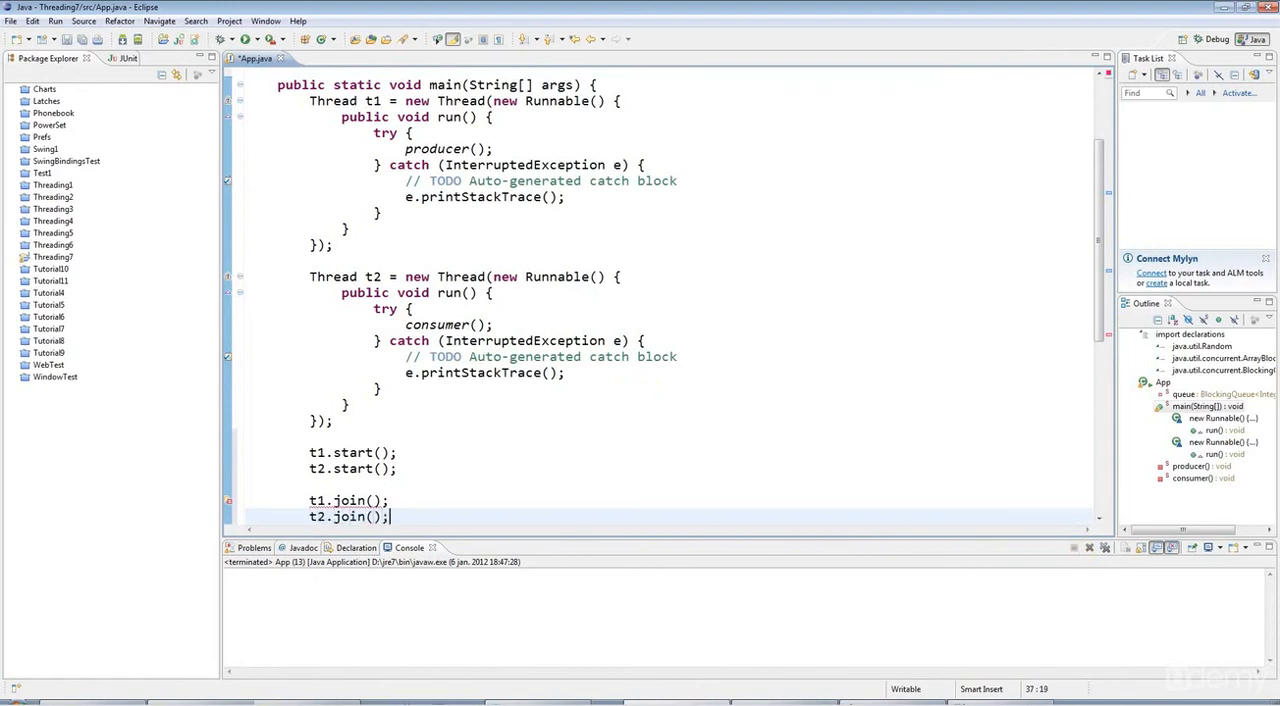
{"action": "scroll", "coordinate": [800, 312], "scroll_direction": "down", "scroll_amount": 3}
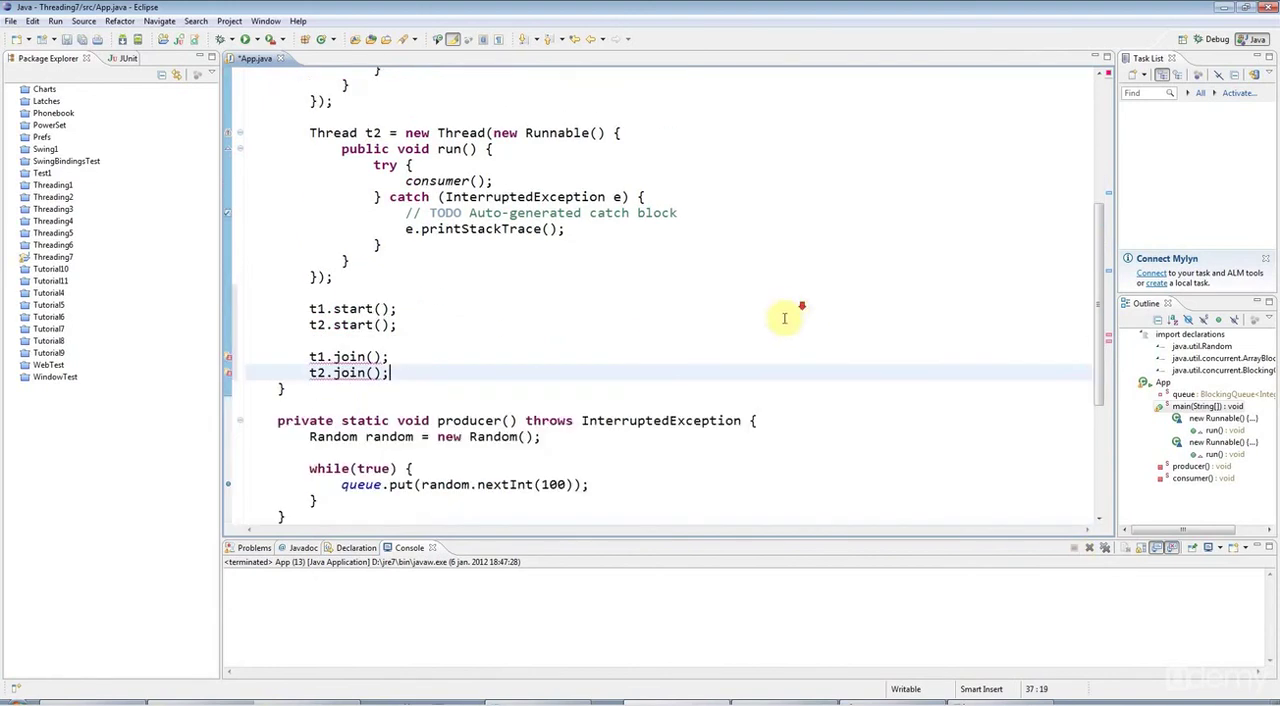
{"action": "left_click", "coordinate": [503, 324]}
{"action": "scroll", "coordinate": [289, 457], "scroll_direction": "up", "scroll_amount": 3}
{"action": "scroll", "coordinate": [257, 399], "scroll_direction": "down", "scroll_amount": 4}
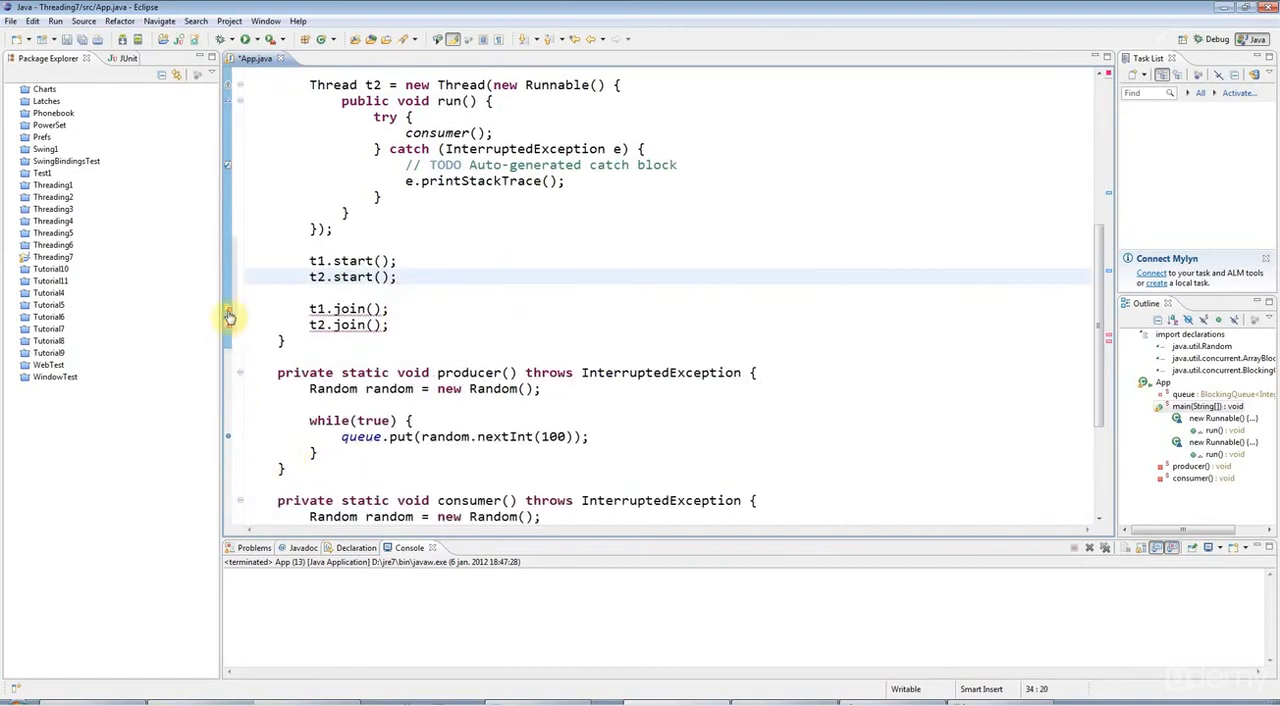
- Quick-fix the join error so main declares throws InterruptedException
{"action": "left_click", "coordinate": [227, 315]}
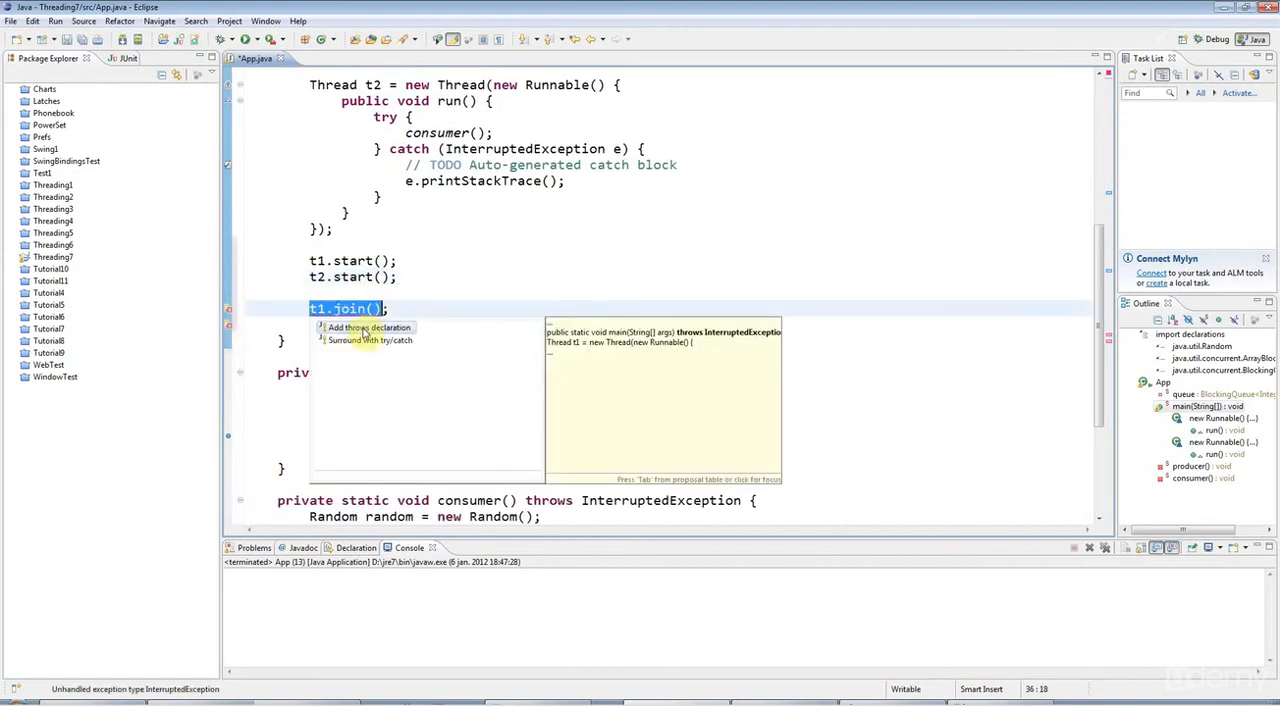
{"action": "double_click", "coordinate": [365, 330]}
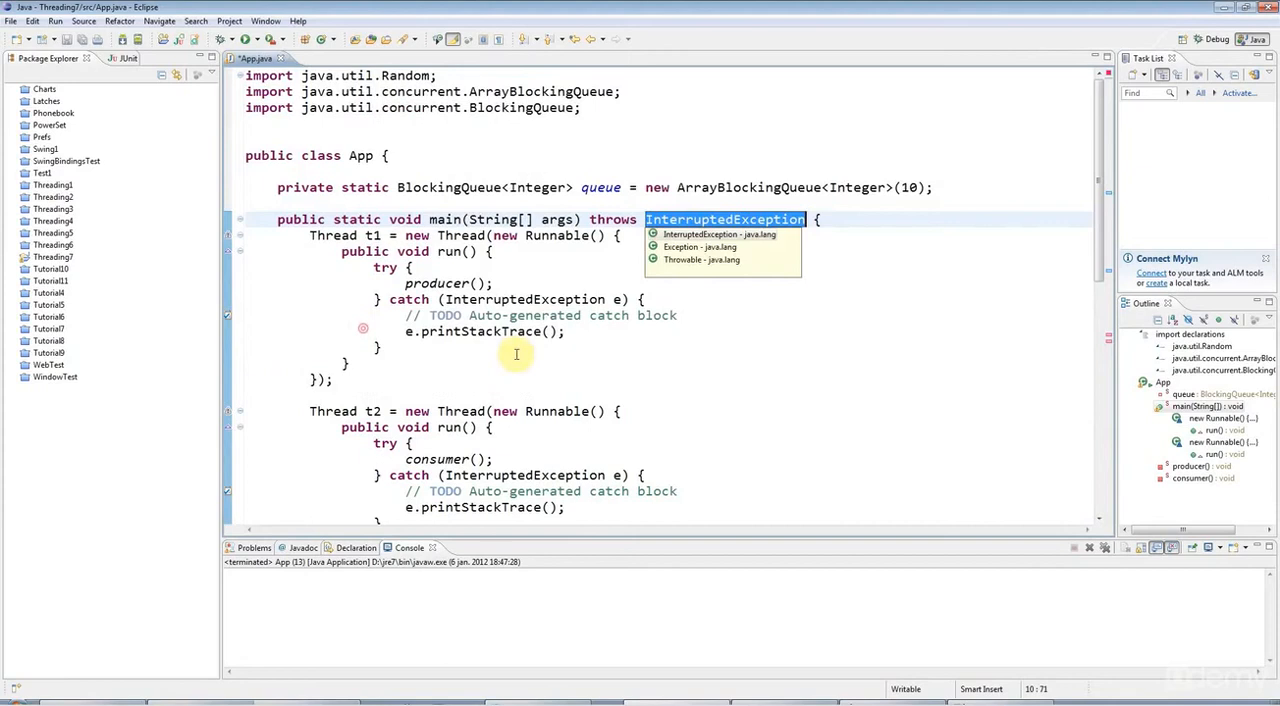
{"action": "left_click", "coordinate": [839, 354]}
{"action": "scroll", "coordinate": [786, 420], "scroll_direction": "down", "scroll_amount": 3}
{"action": "scroll", "coordinate": [786, 420], "scroll_direction": "down", "scroll_amount": 4}
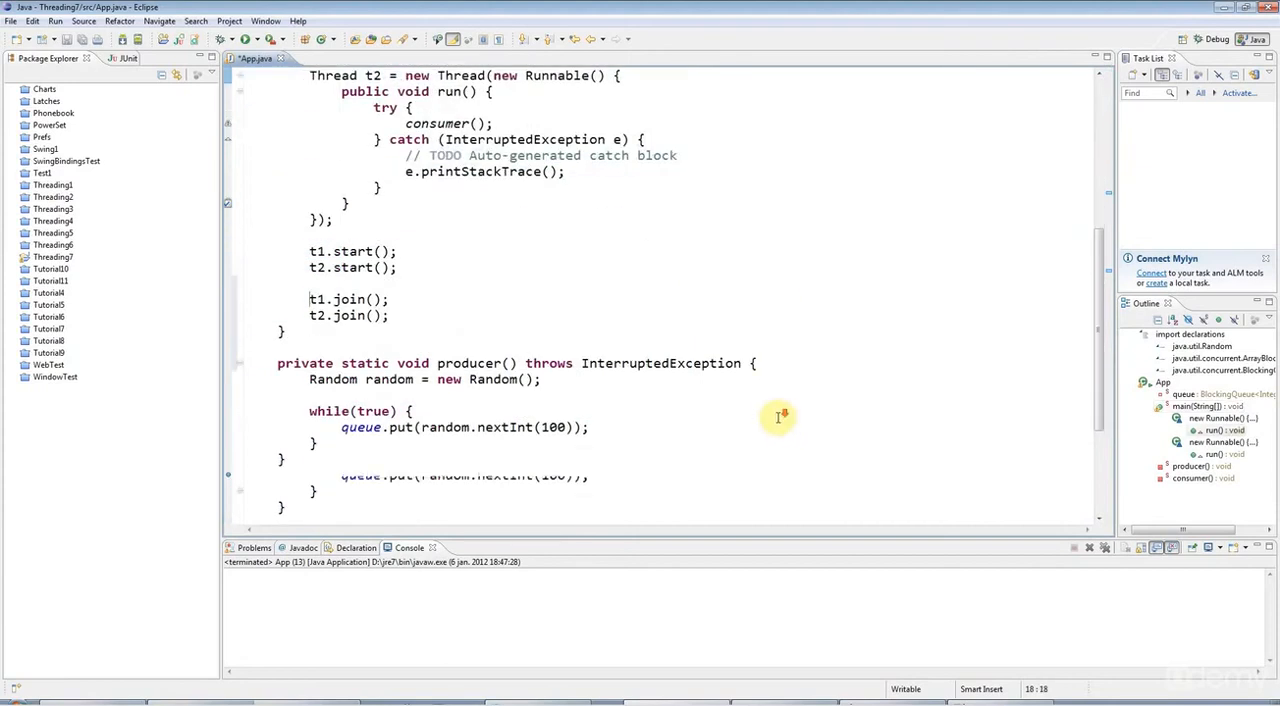
{"action": "scroll", "coordinate": [786, 420], "scroll_direction": "down", "scroll_amount": 4}
- Save App.java and run the App program
{"action": "left_click", "coordinate": [80, 41]}
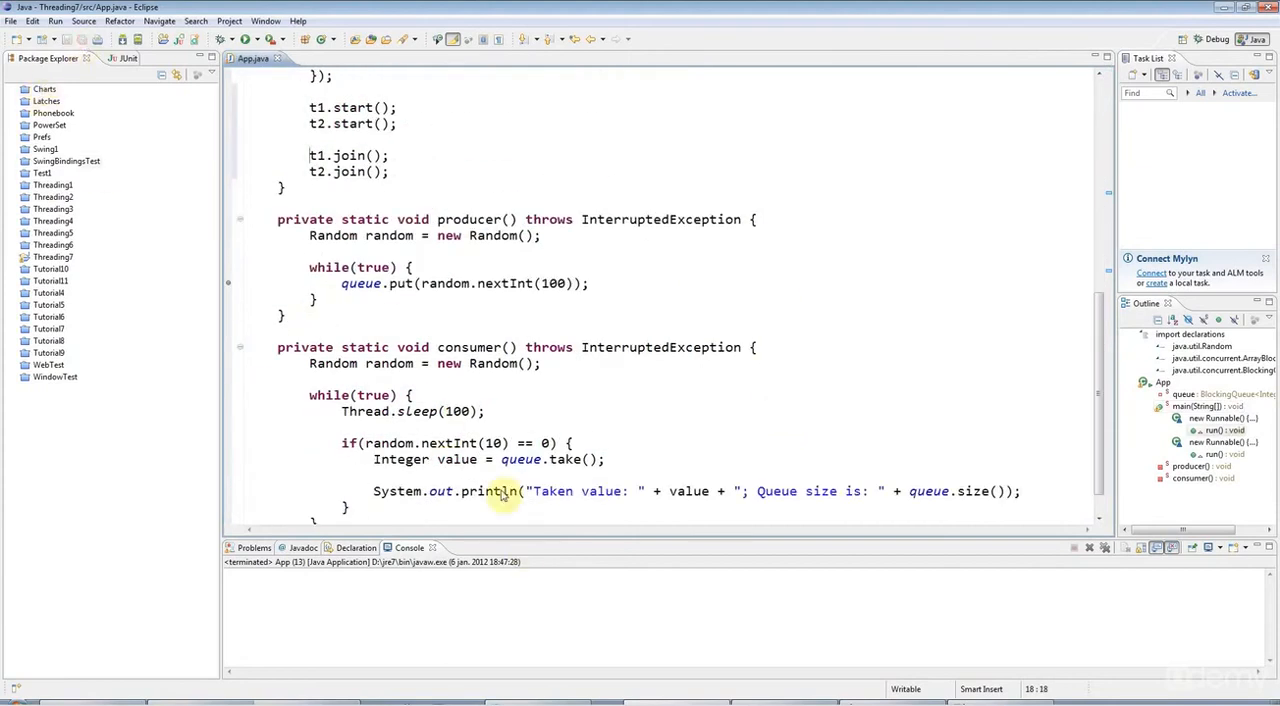
{"action": "left_click", "coordinate": [247, 41]}
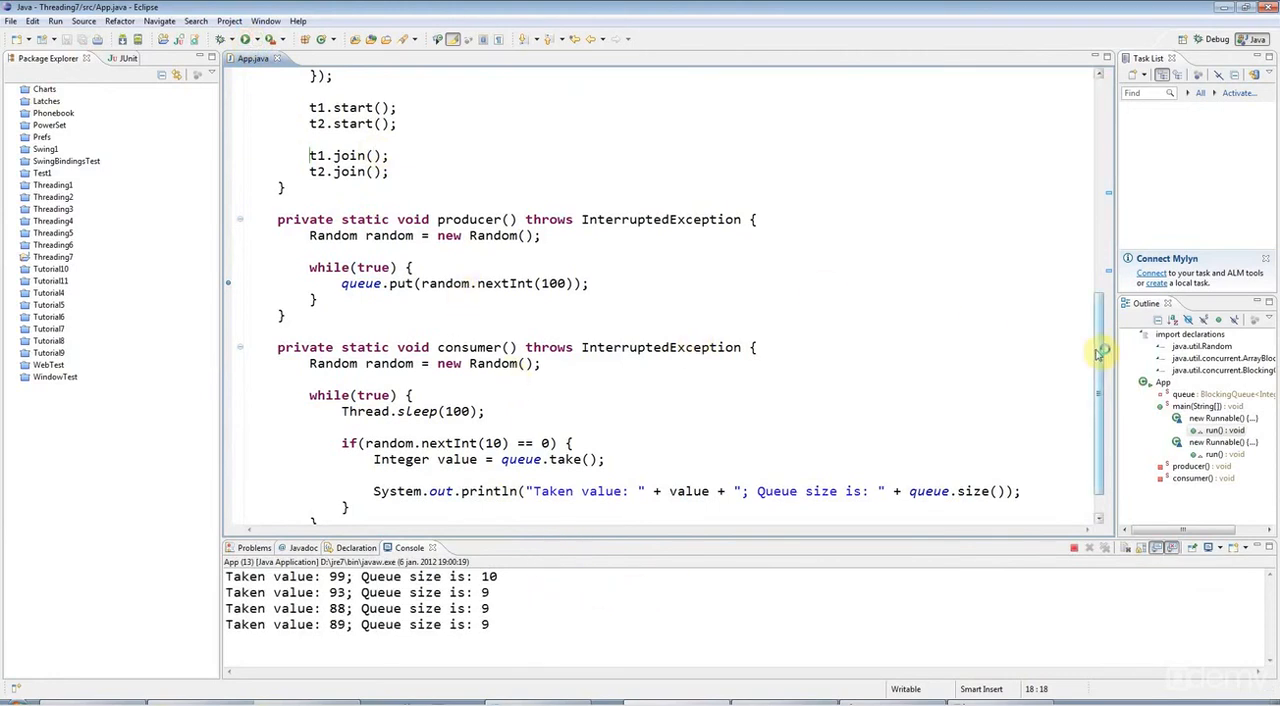
{"action": "mouse_move", "coordinate": [1097, 354]}
{"action": "left_mouse_down"}
{"action": "mouse_move", "coordinate": [1083, 155]}
{"action": "mouse_move", "coordinate": [1104, 360]}
{"action": "left_mouse_up"}
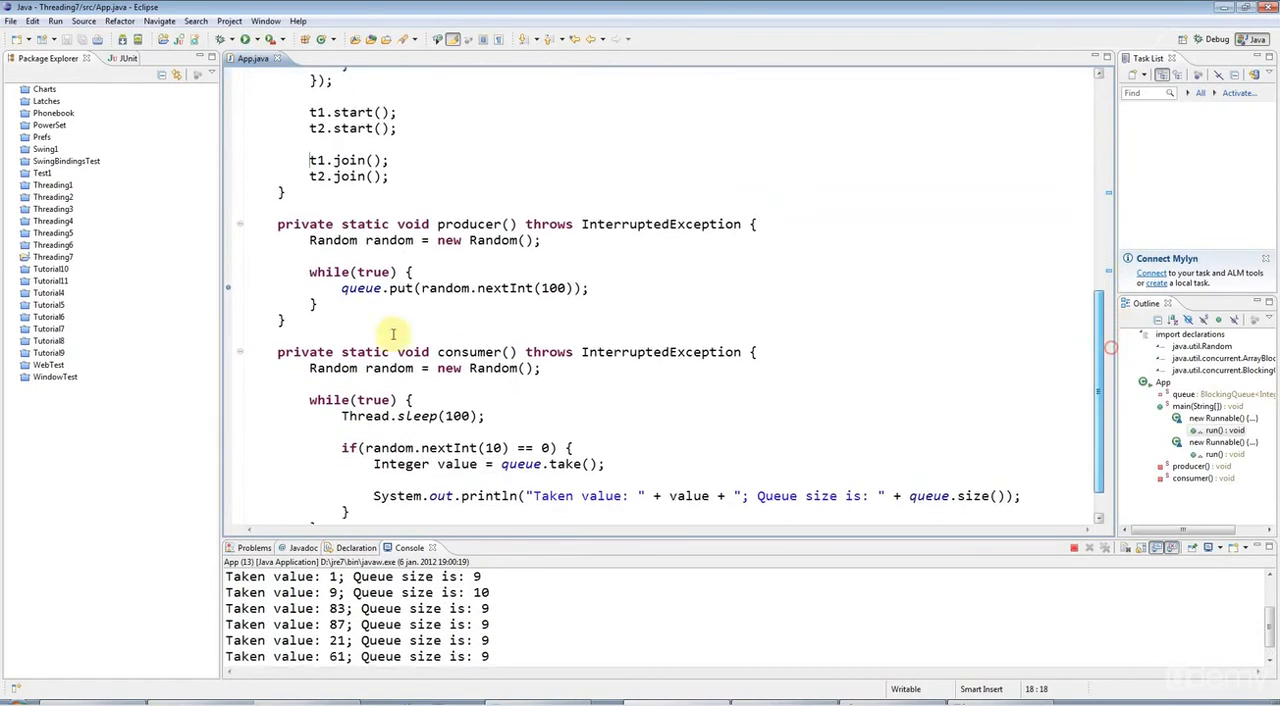
- Highlight nextInt(100), nextInt(10), Thread.sleep(100), the consumer loop and its if condition while explaining
{"action": "double_click", "coordinate": [553, 288]}
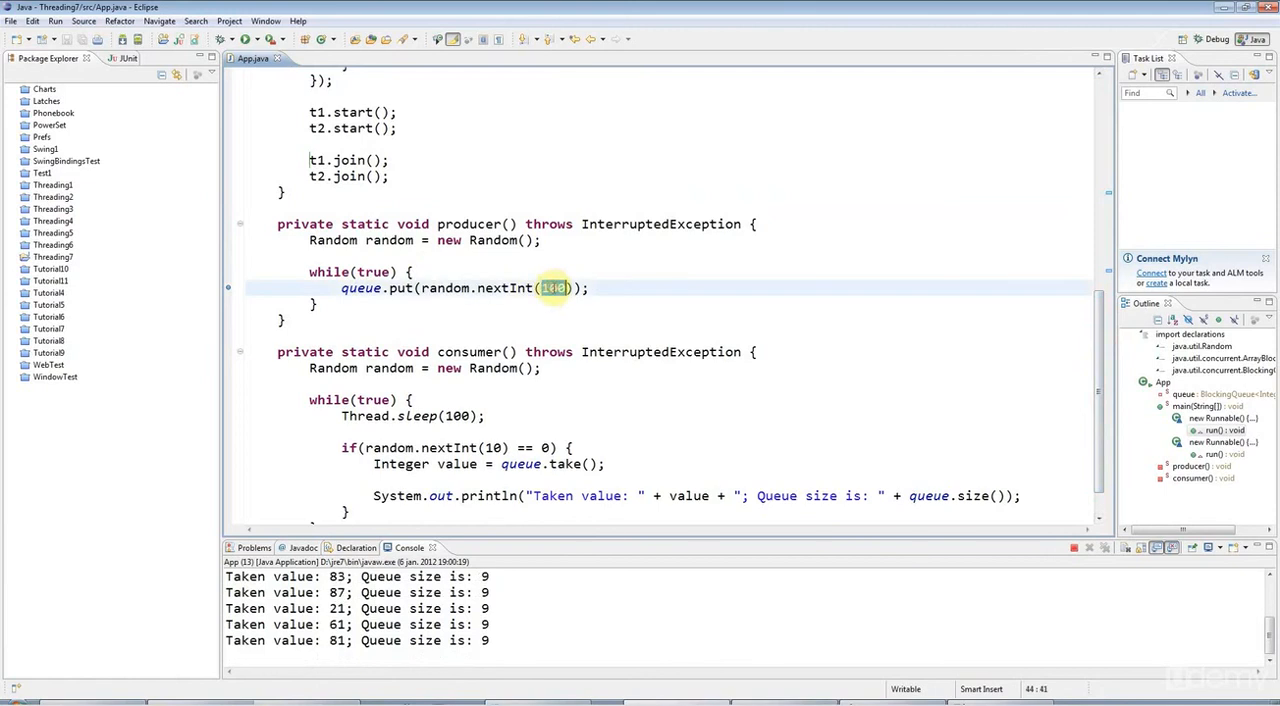
{"action": "scroll", "coordinate": [557, 491], "scroll_direction": "down", "scroll_amount": 1}
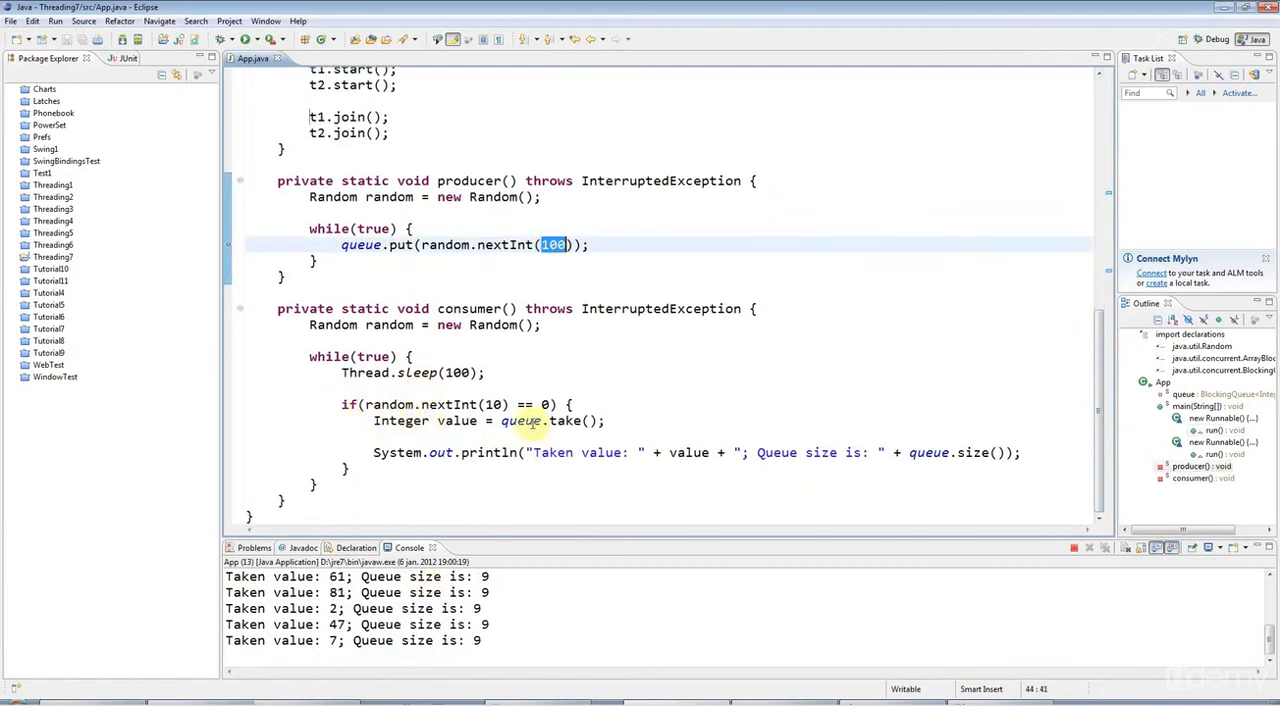
{"action": "double_click", "coordinate": [493, 404]}
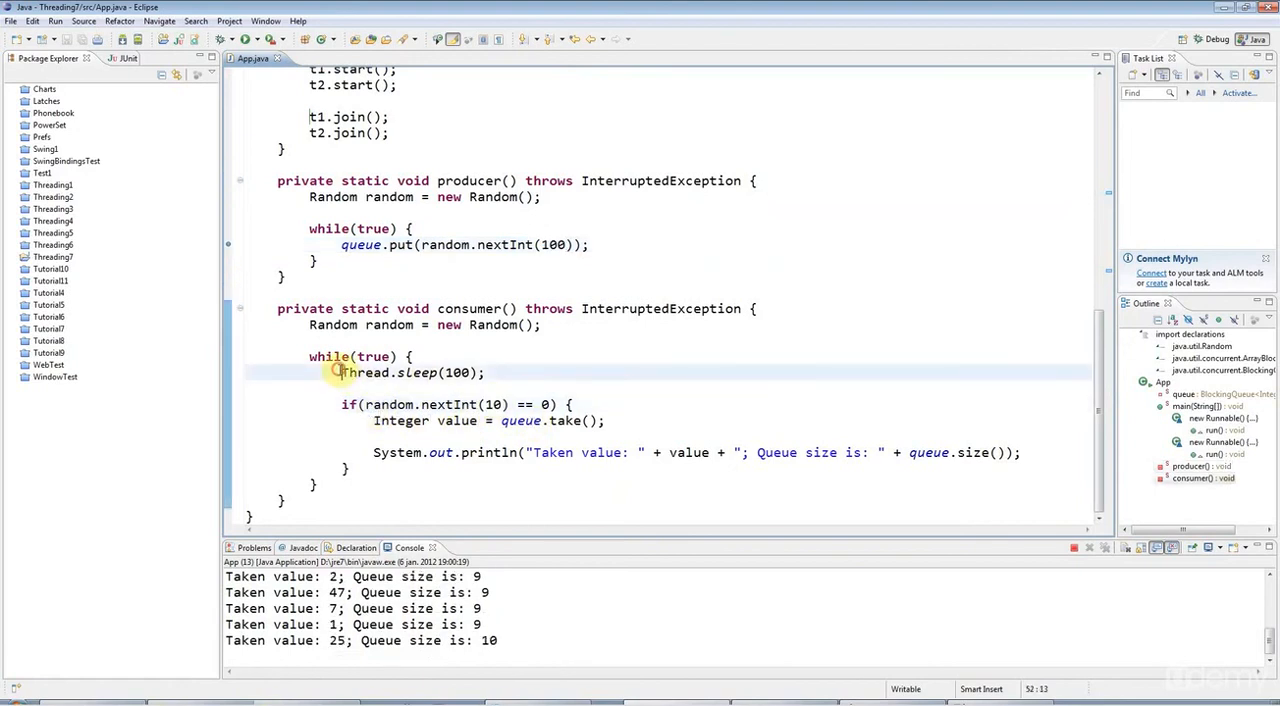
{"action": "left_click_drag", "start_coordinate": [341, 372], "coordinate": [486, 372]}
{"action": "left_click_drag", "start_coordinate": [310, 357], "coordinate": [455, 468]}
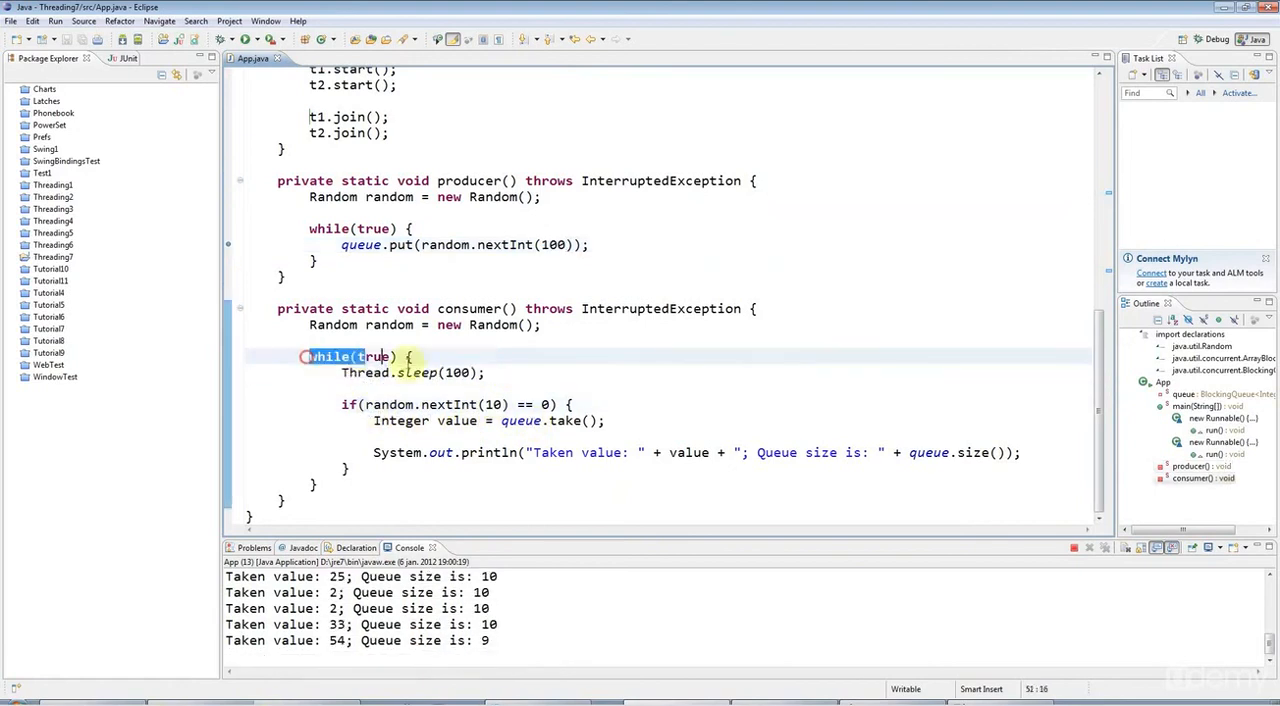
{"action": "left_click", "coordinate": [455, 468]}
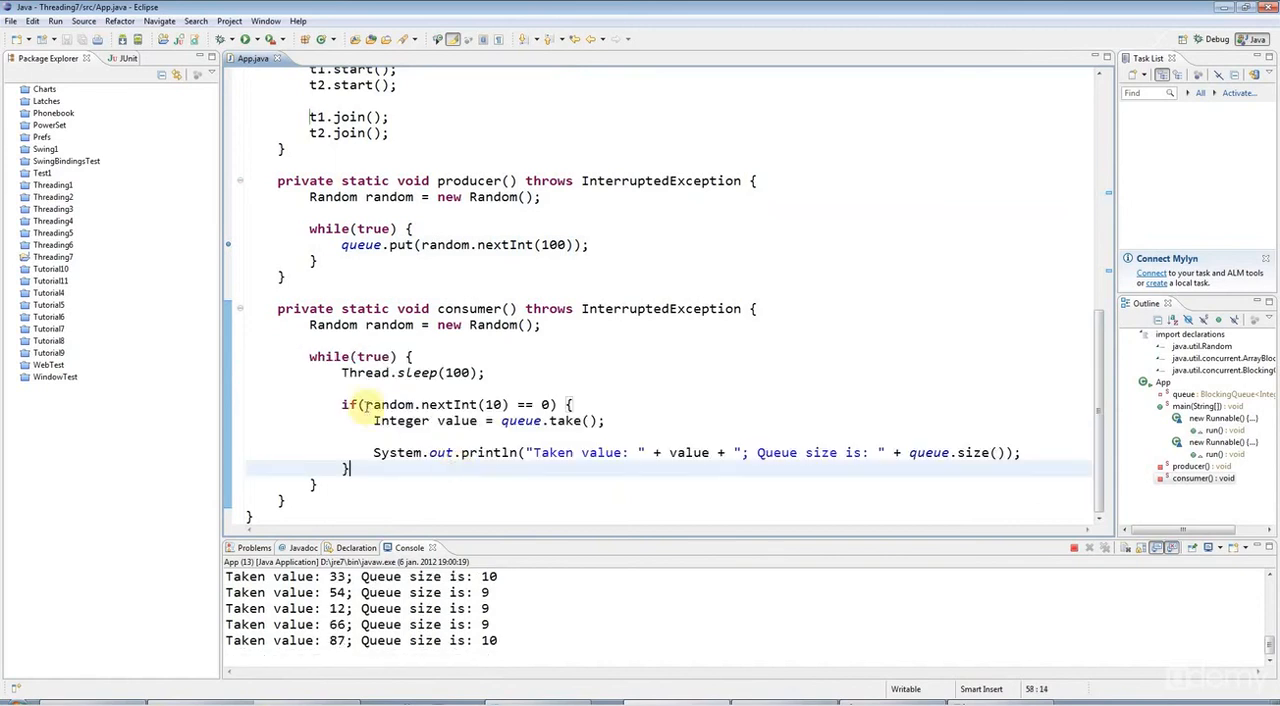
{"action": "left_click_drag", "start_coordinate": [365, 404], "coordinate": [548, 404]}
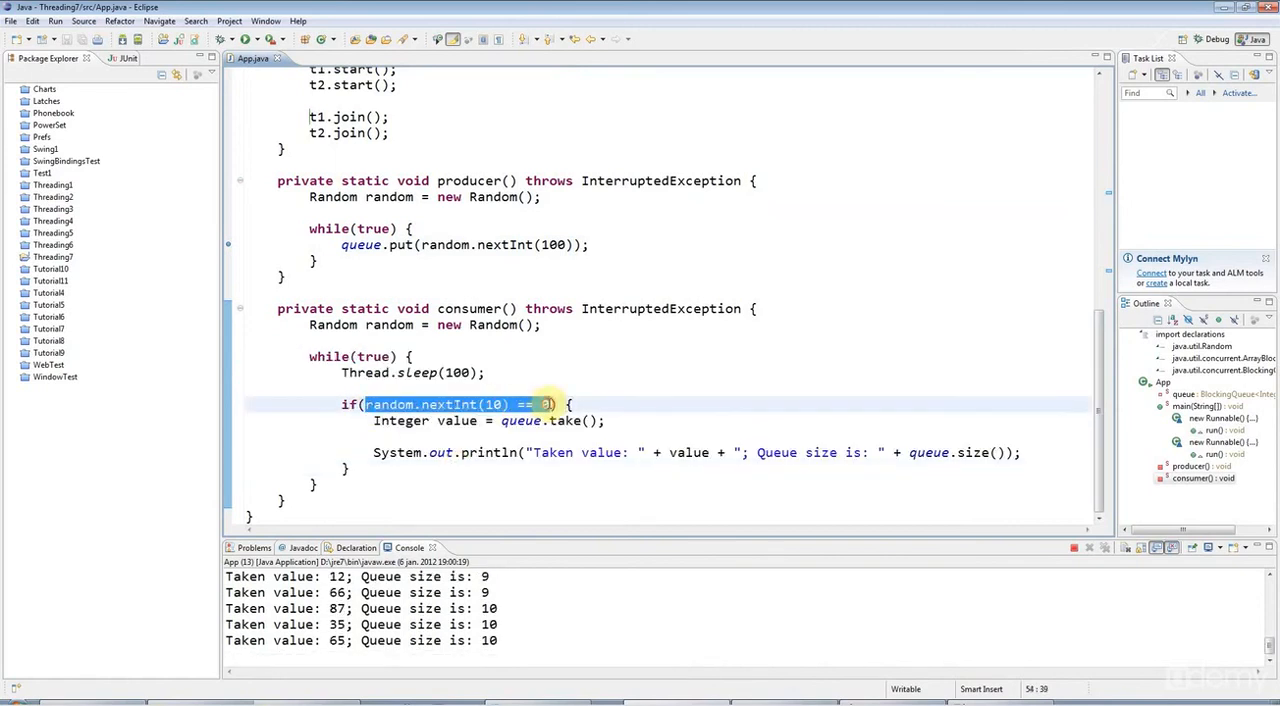
{"action": "left_click", "coordinate": [514, 420]}
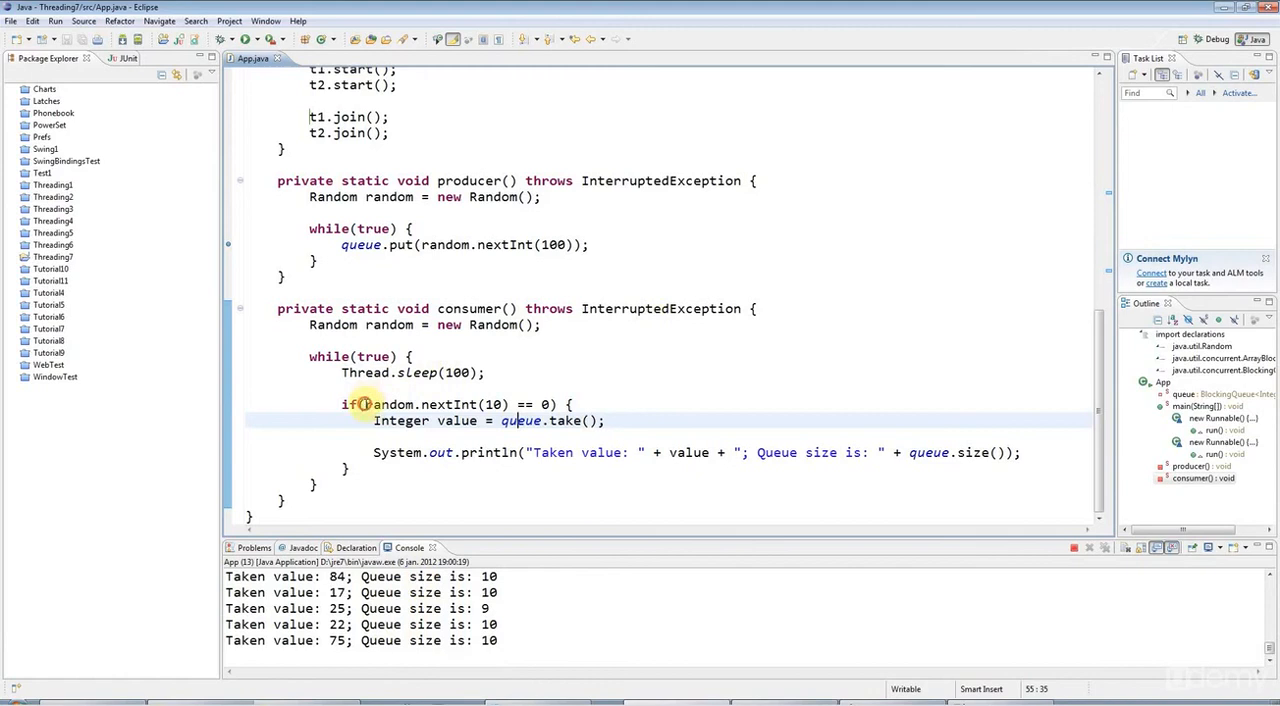
{"action": "left_click_drag", "start_coordinate": [365, 404], "coordinate": [550, 405]}
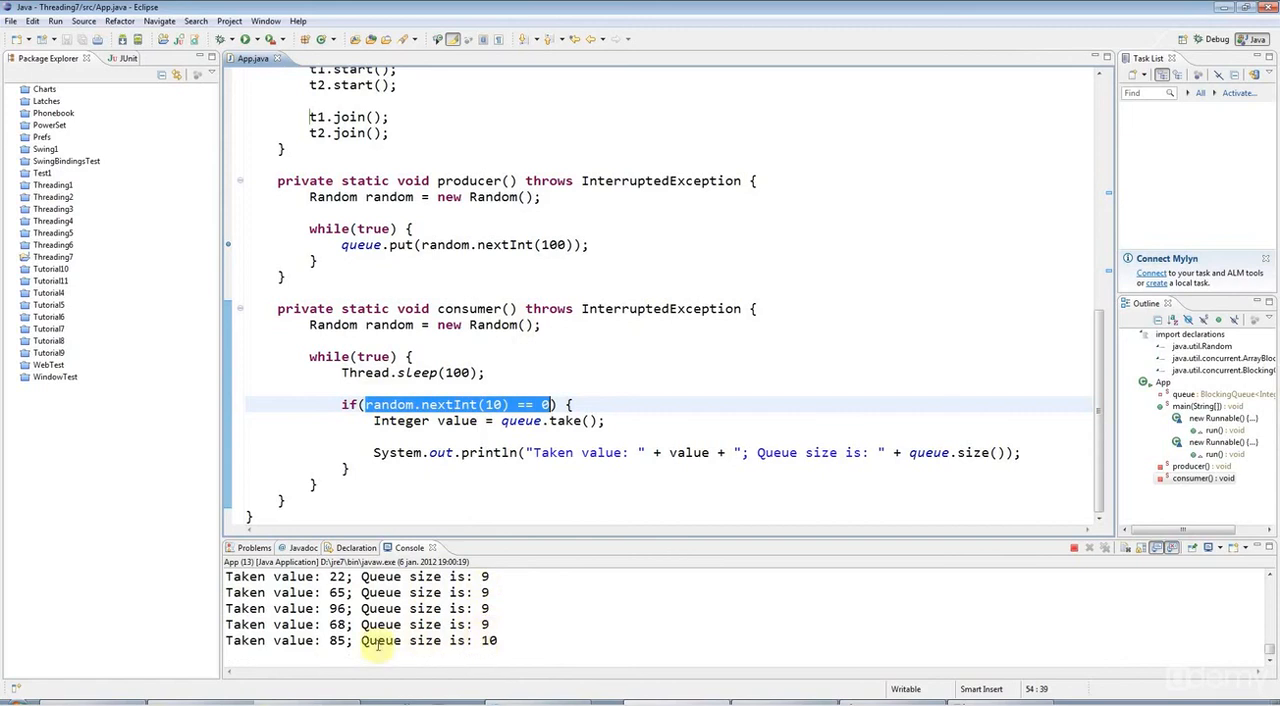
- Highlight a queue size of 10 in the console and the put and take calls
{"action": "double_click", "coordinate": [489, 640]}
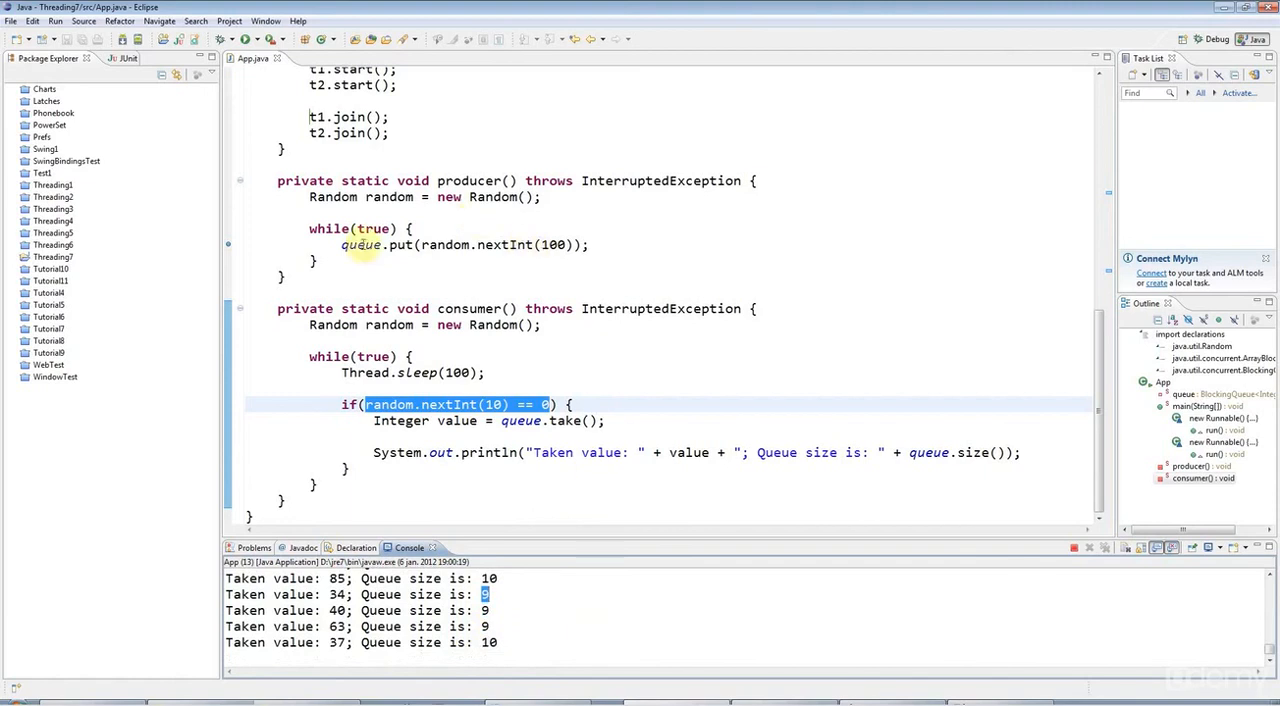
{"action": "double_click", "coordinate": [400, 245]}
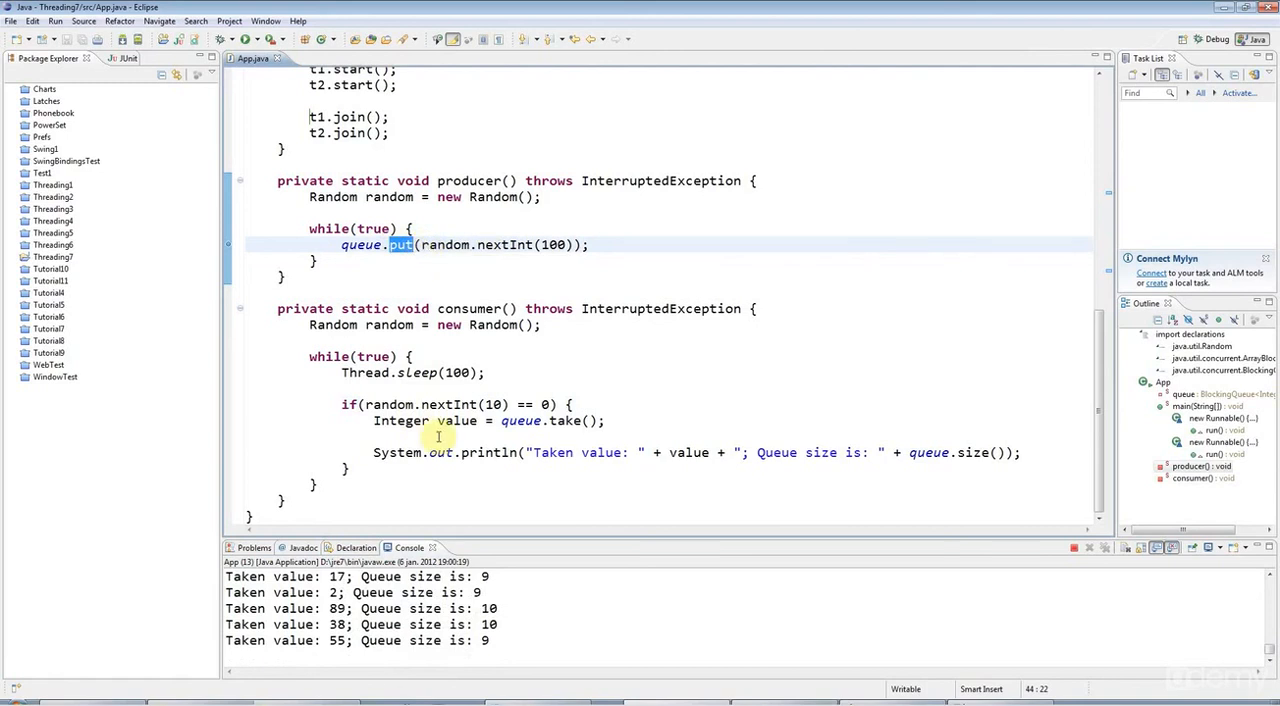
{"action": "double_click", "coordinate": [566, 420]}
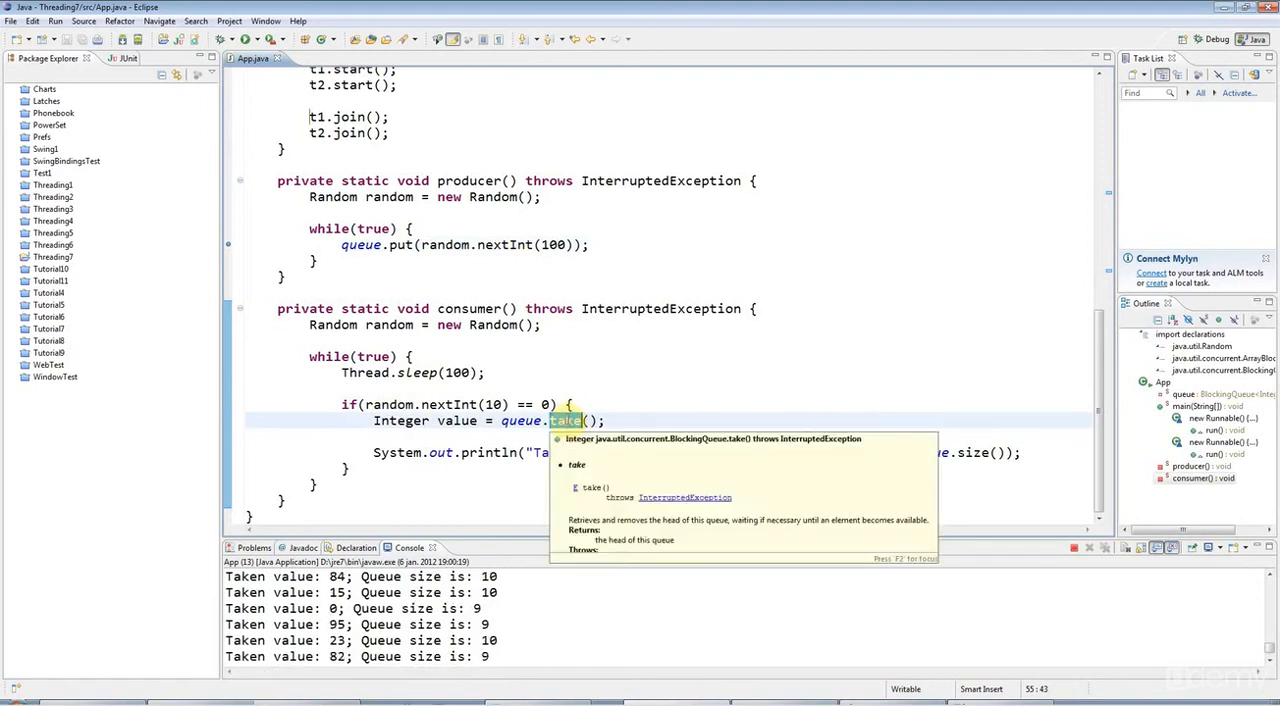
{"action": "scroll", "coordinate": [641, 377], "scroll_direction": "up", "scroll_amount": 4}
{"action": "scroll", "coordinate": [641, 377], "scroll_direction": "up", "scroll_amount": 2}
{"action": "scroll", "coordinate": [640, 372], "scroll_direction": "up", "scroll_amount": 5}
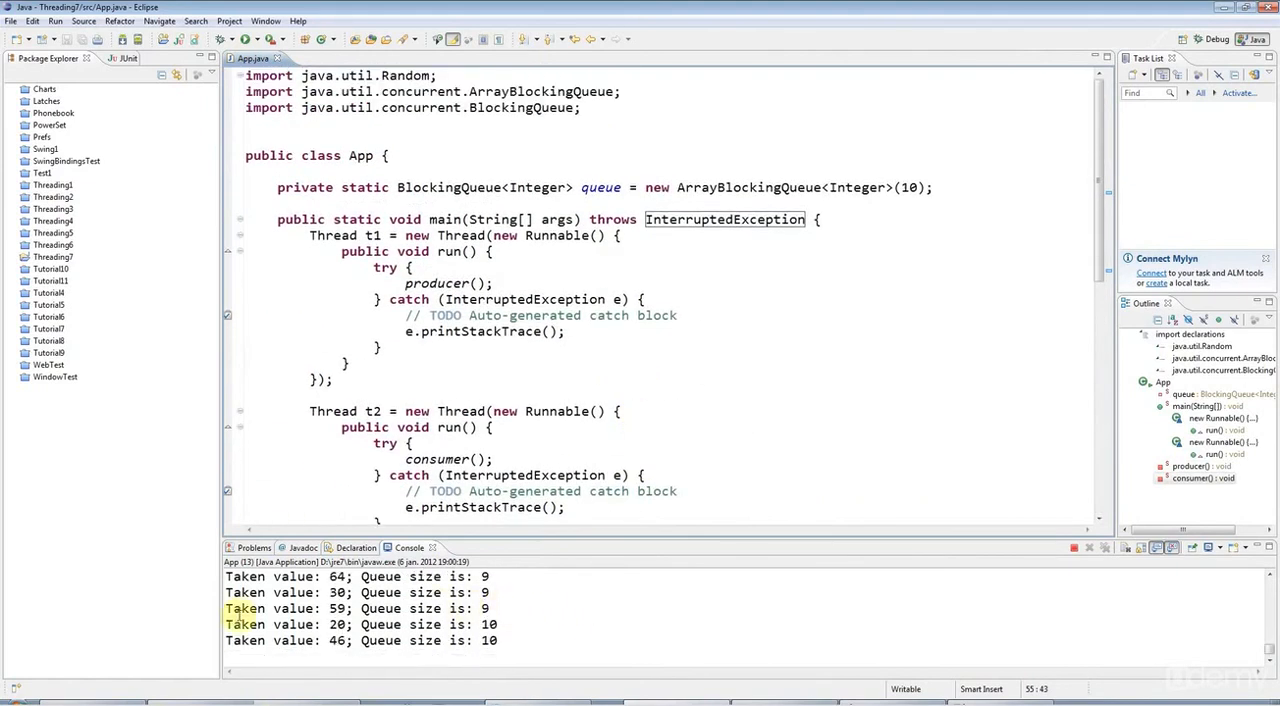
{"action": "left_click_drag", "start_coordinate": [224, 624], "coordinate": [556, 624]}
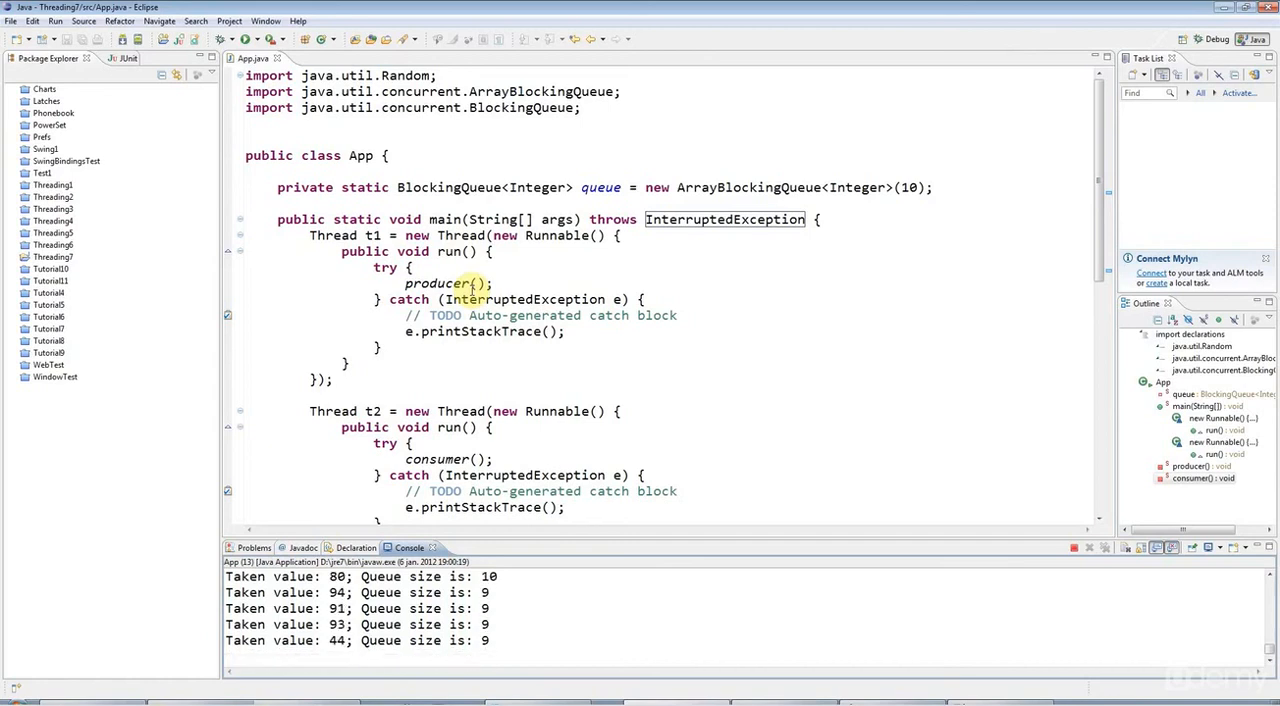
{"action": "left_click", "coordinate": [306, 171]}
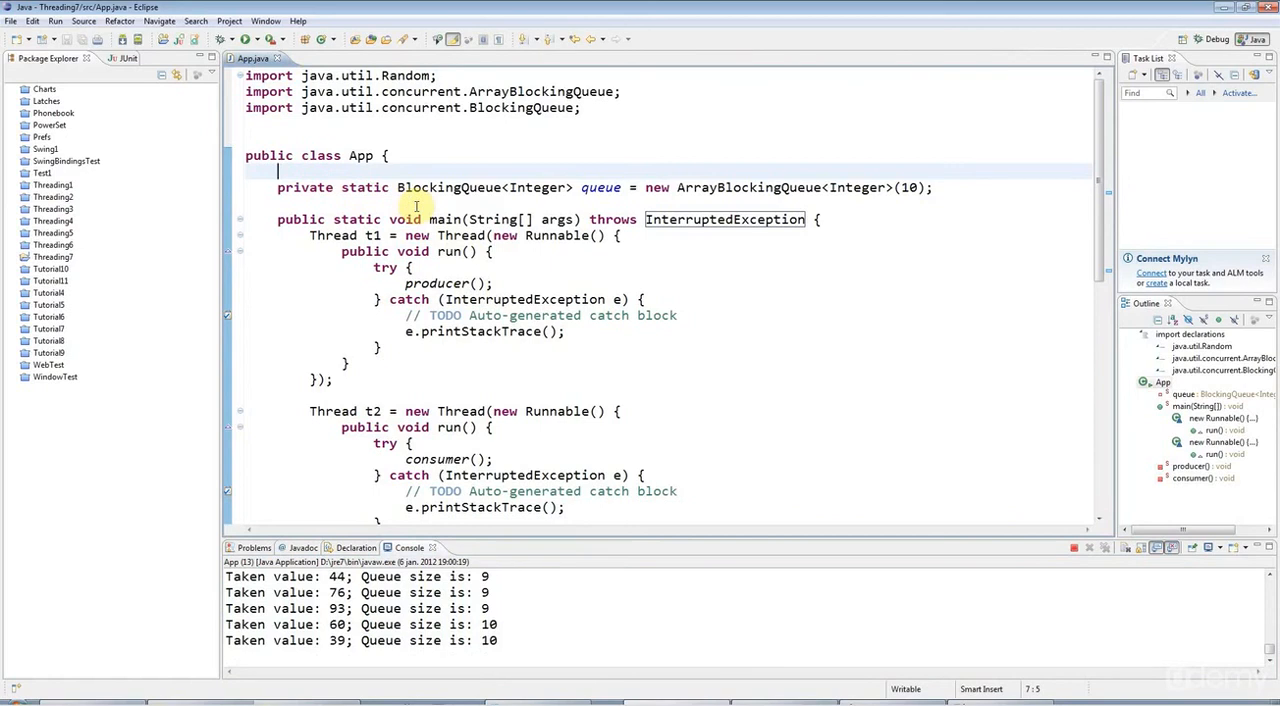
{"action": "left_click", "coordinate": [470, 187]}
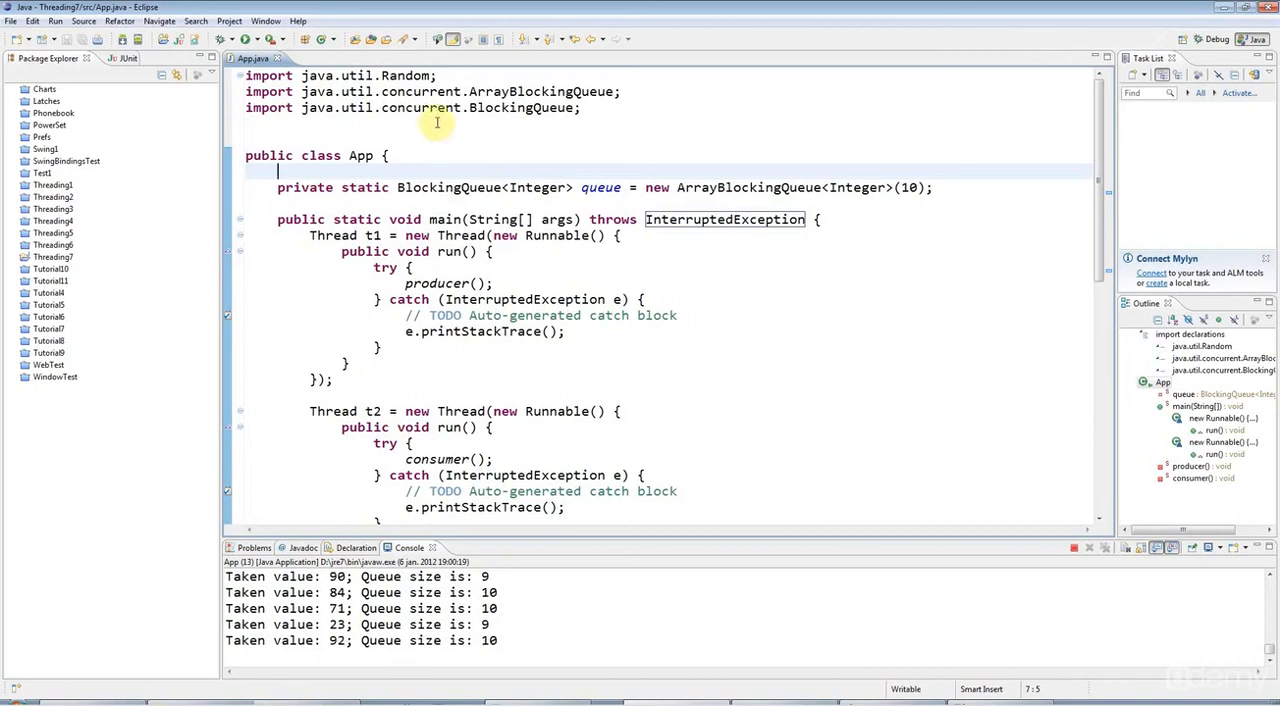
{"action": "left_click_drag", "start_coordinate": [300, 107], "coordinate": [601, 105]}
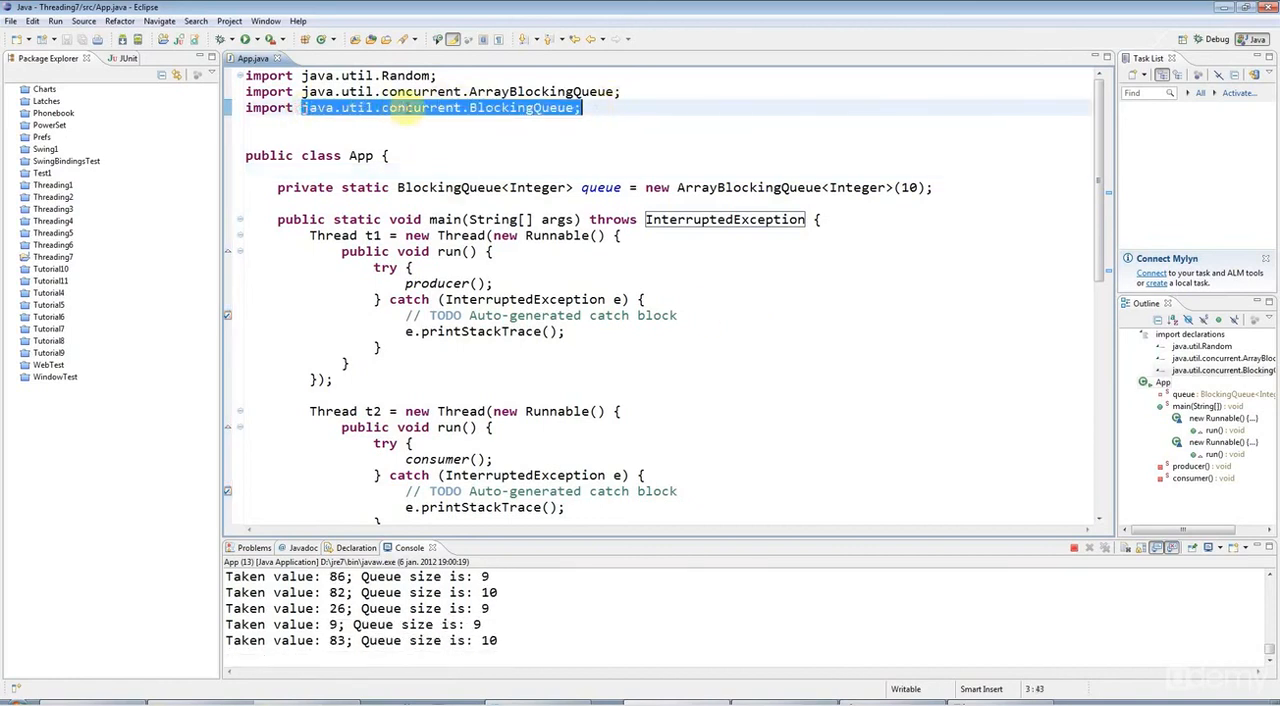
{"action": "left_click", "coordinate": [518, 204]}
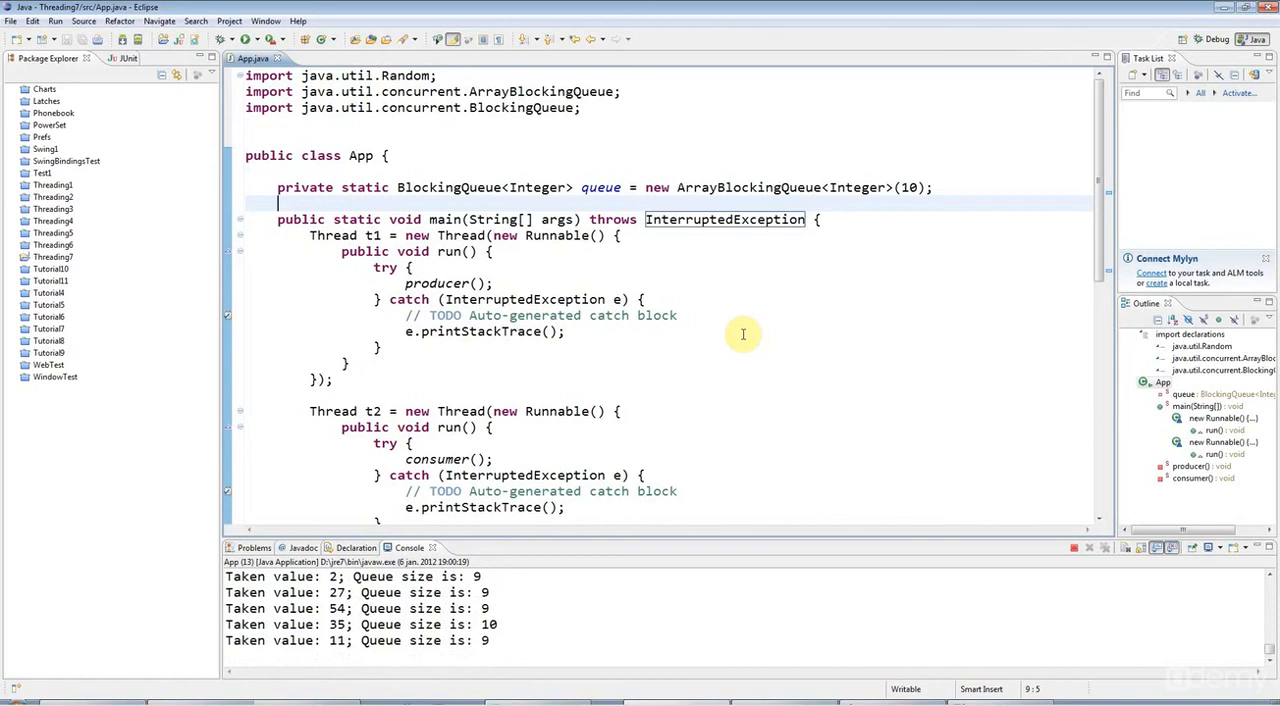
{"action": "scroll", "coordinate": [381, 286], "scroll_direction": "down", "scroll_amount": 4}
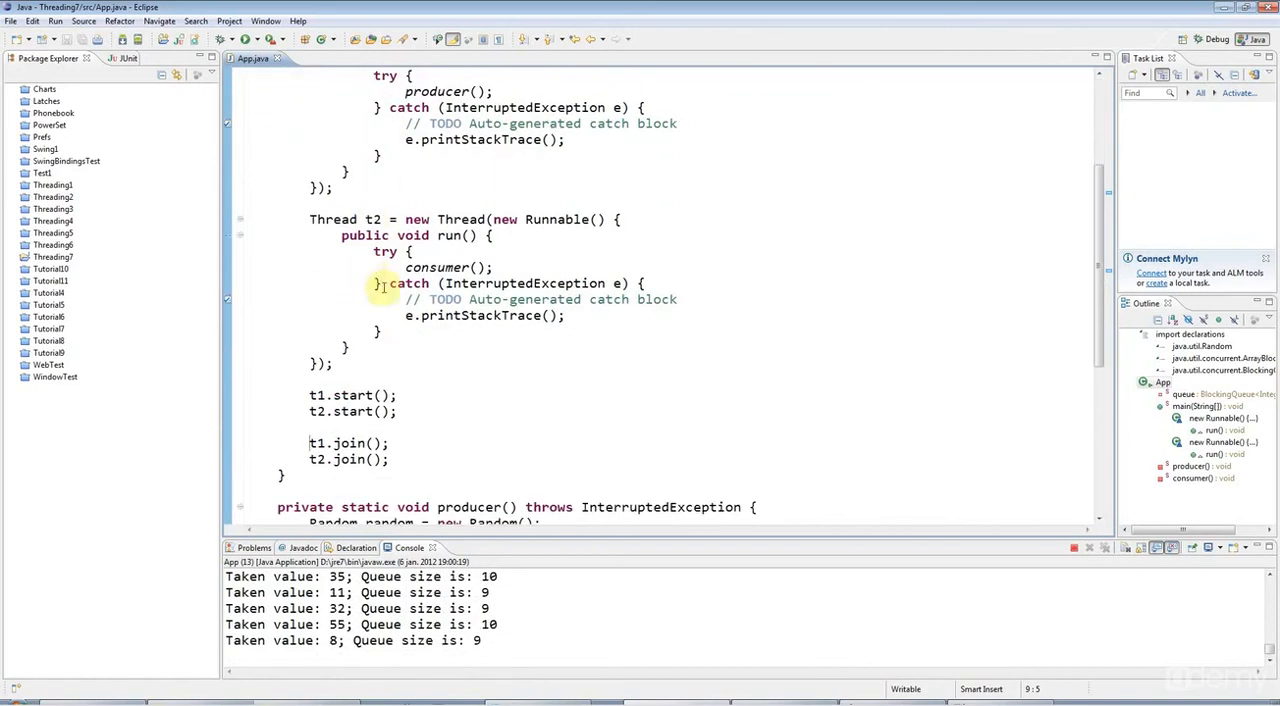
{"action": "scroll", "coordinate": [383, 286], "scroll_direction": "up", "scroll_amount": 4}
{"action": "scroll", "coordinate": [518, 320], "scroll_direction": "down", "scroll_amount": 3}
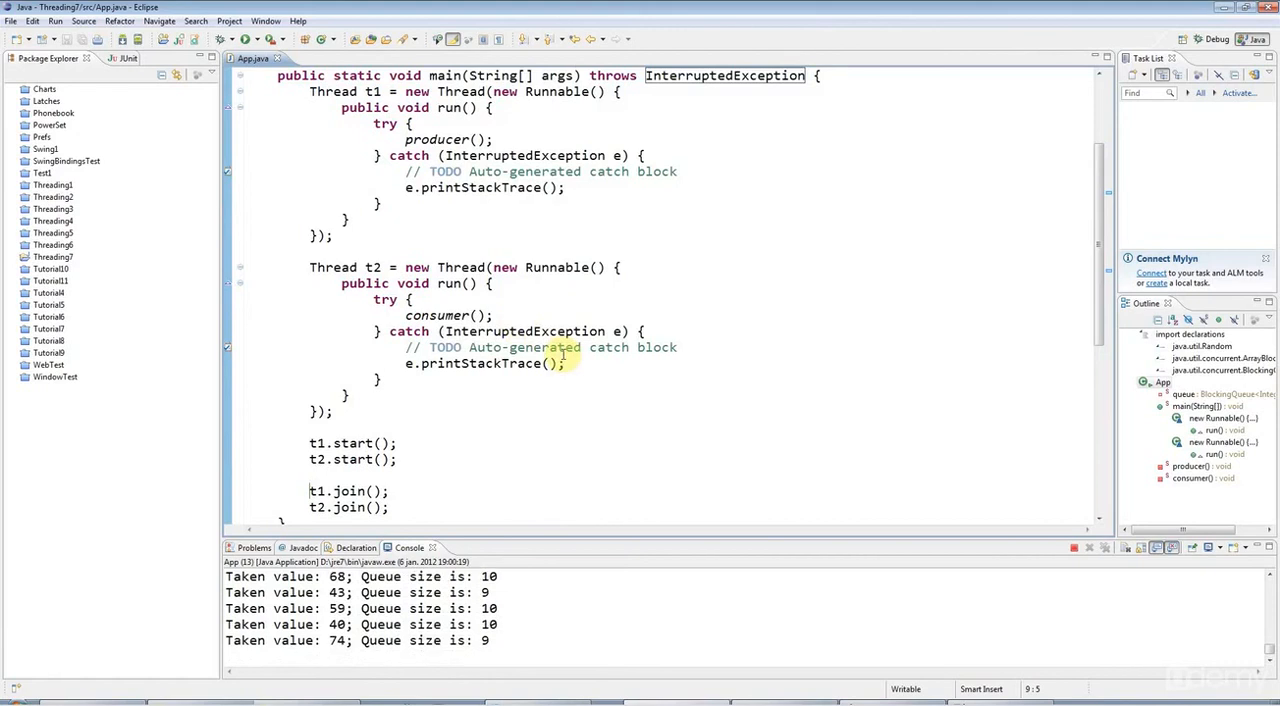
{"action": "scroll", "coordinate": [540, 360], "scroll_direction": "down", "scroll_amount": 2}
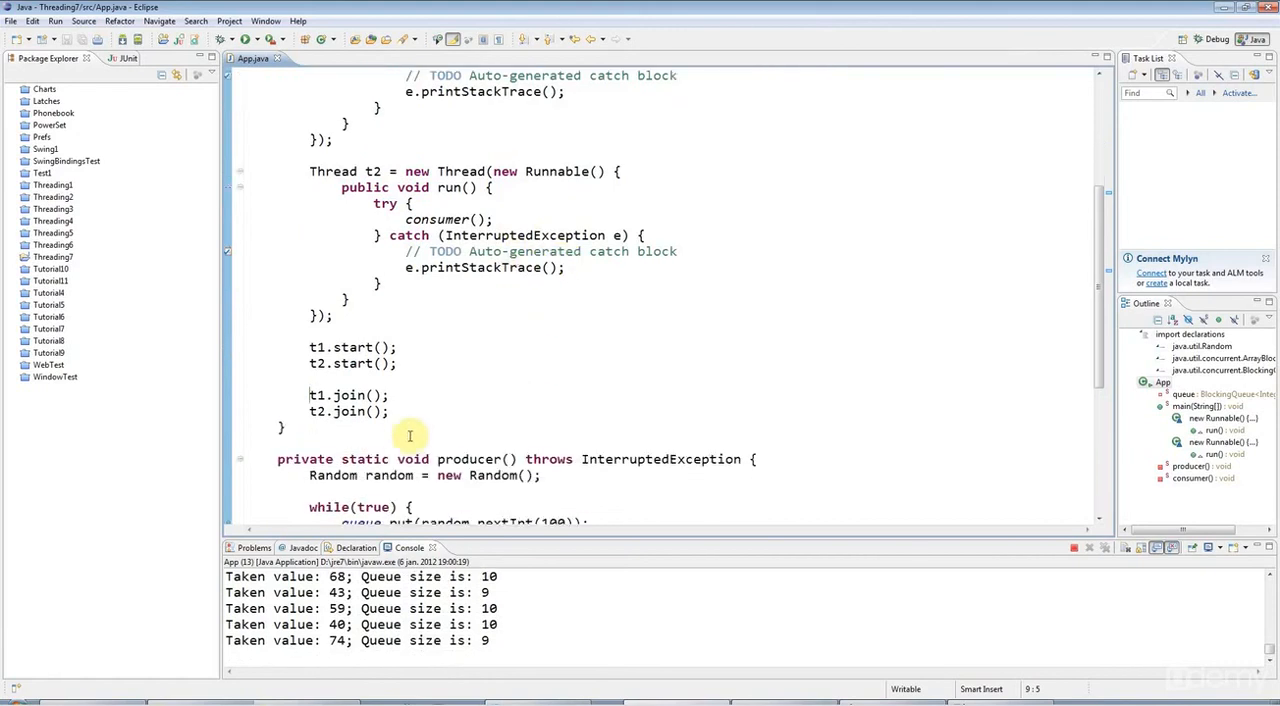